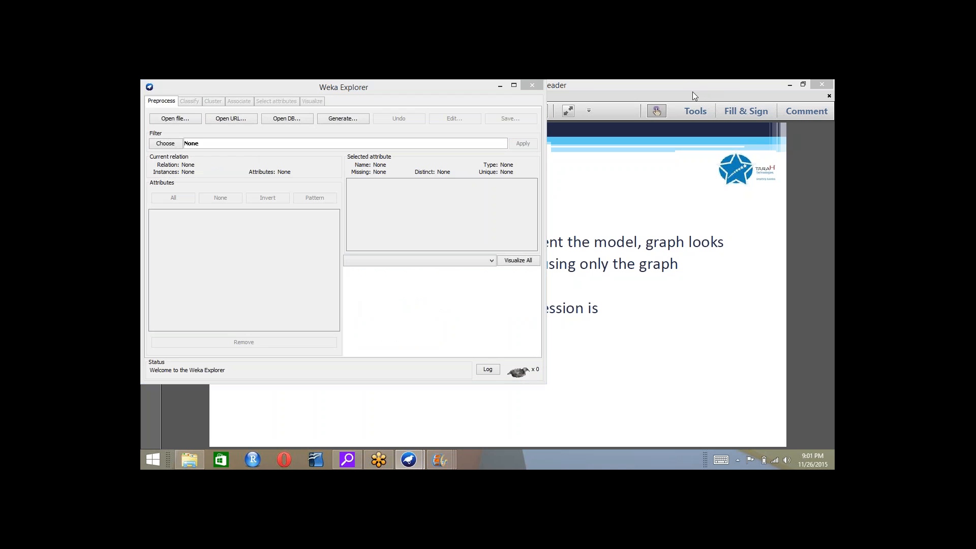
Move the Explorer window away from the GUI Chooser so both windows are visible.
drag(327, 93, 601, 137)
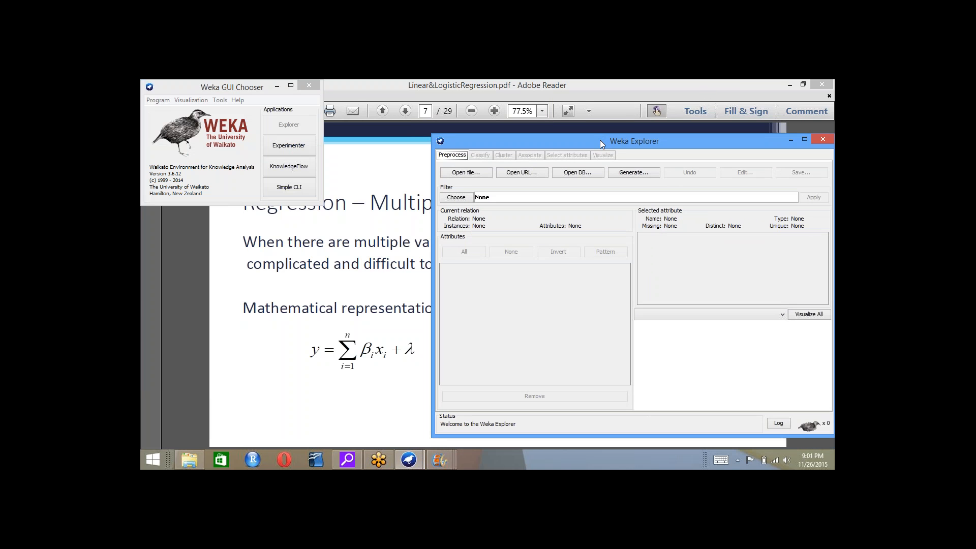
click(529, 93)
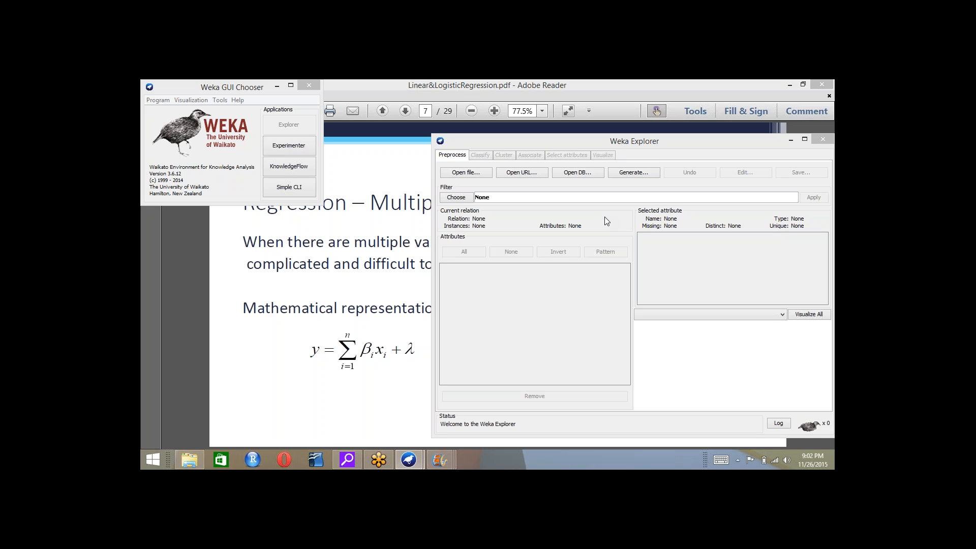
click(530, 302)
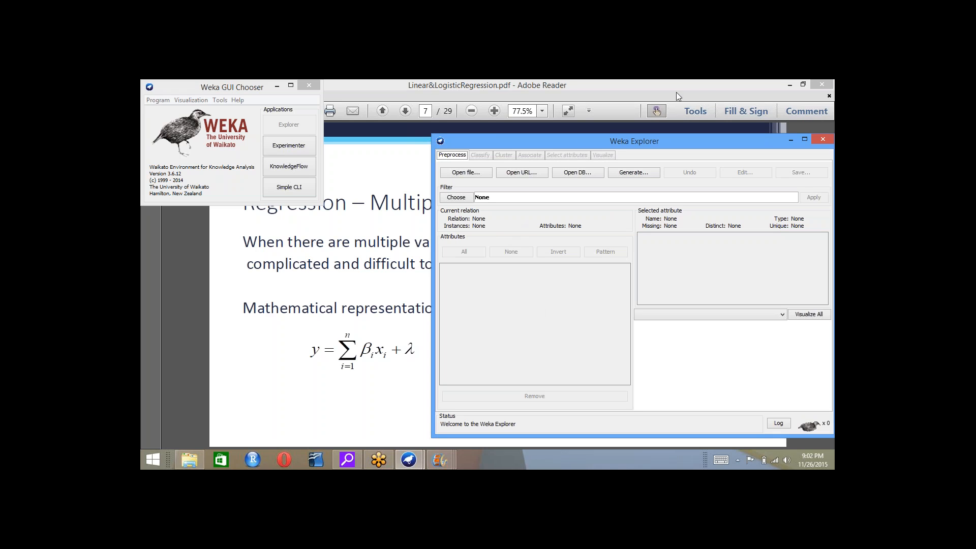
click(705, 89)
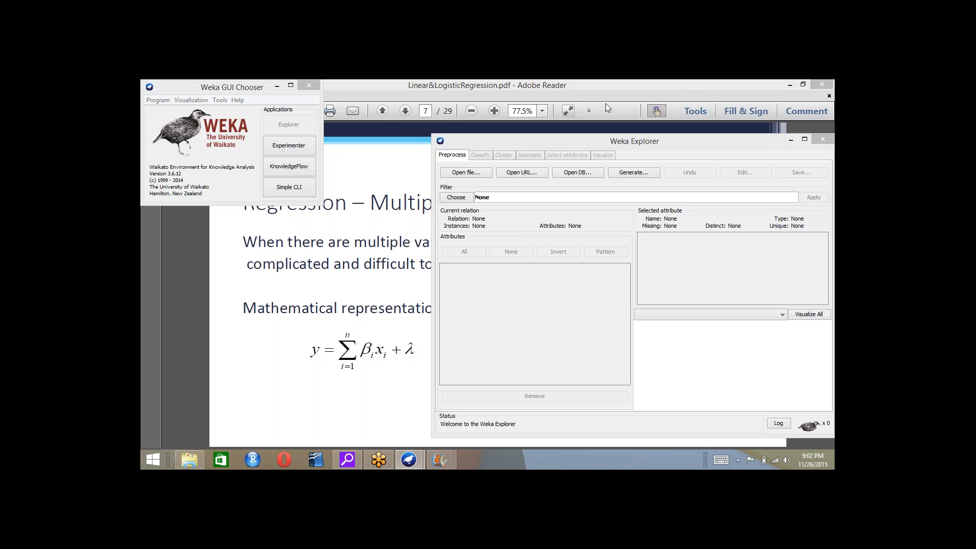
Start opening a data file and browse to the personal folder on the OS (C:) drive.
click(490, 174)
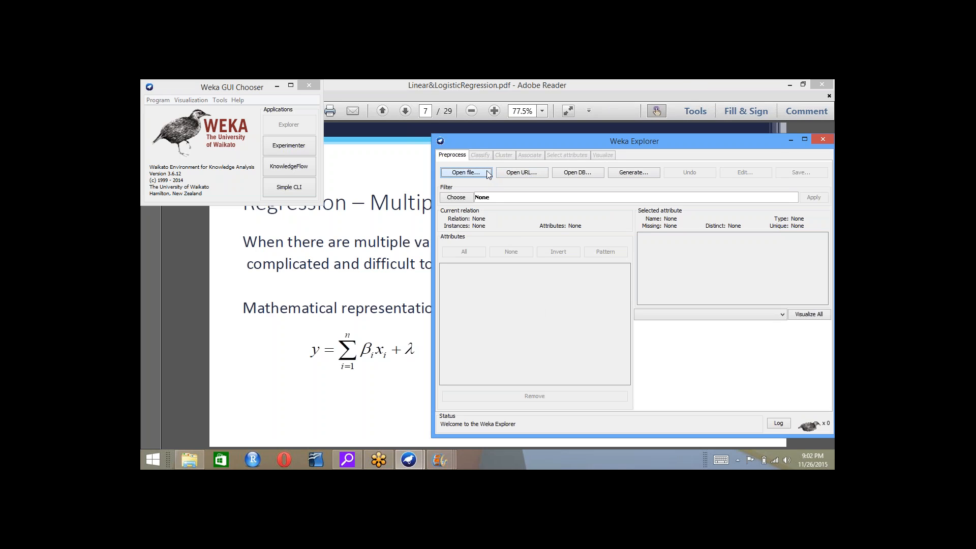
click(488, 173)
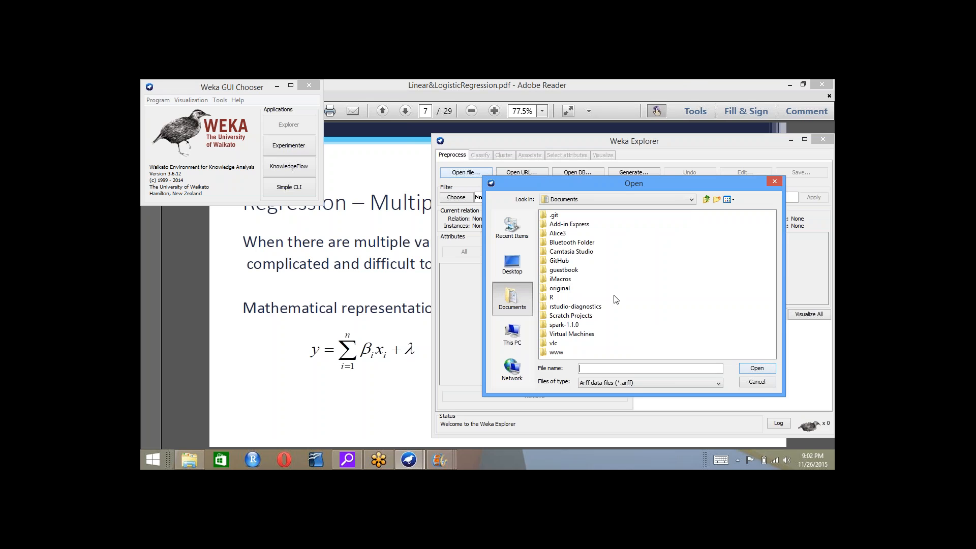
click(515, 333)
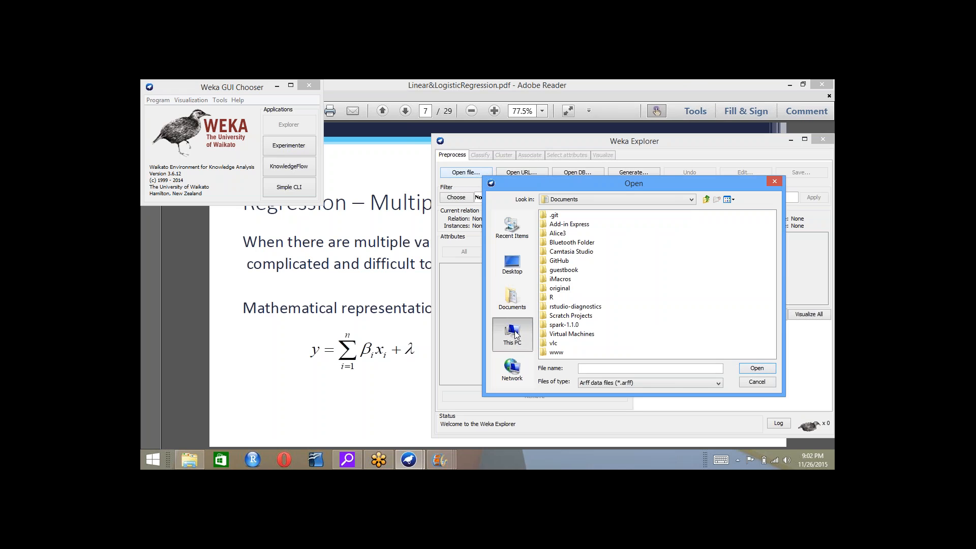
click(562, 270)
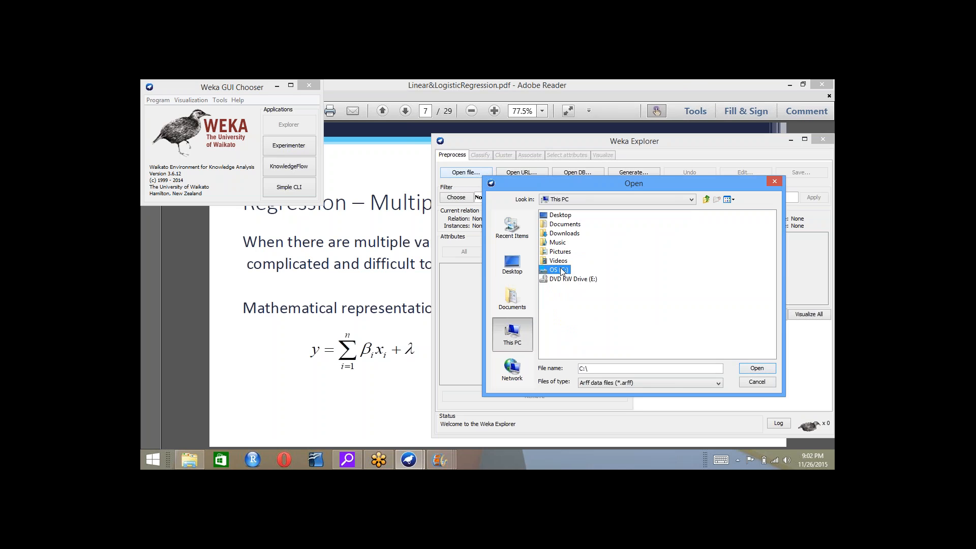
double_click(562, 270)
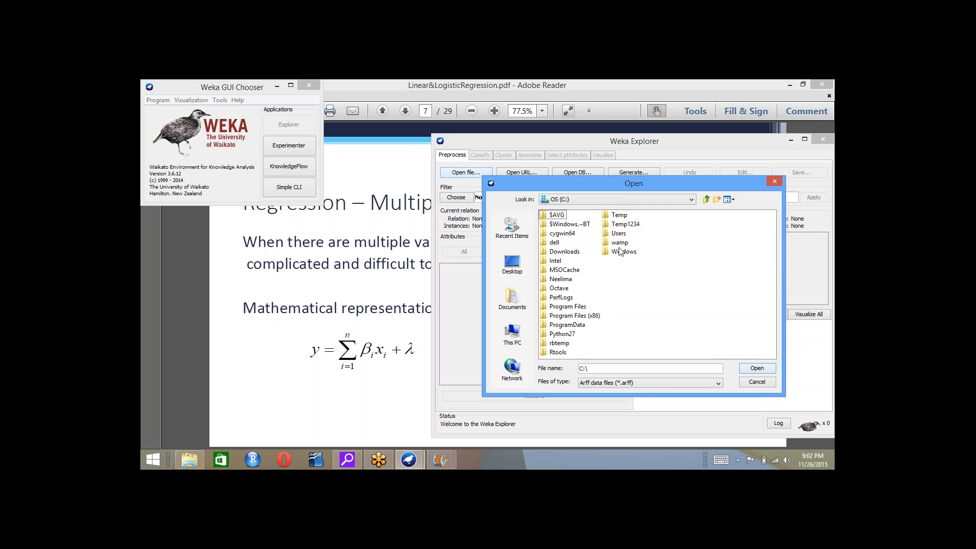
click(566, 283)
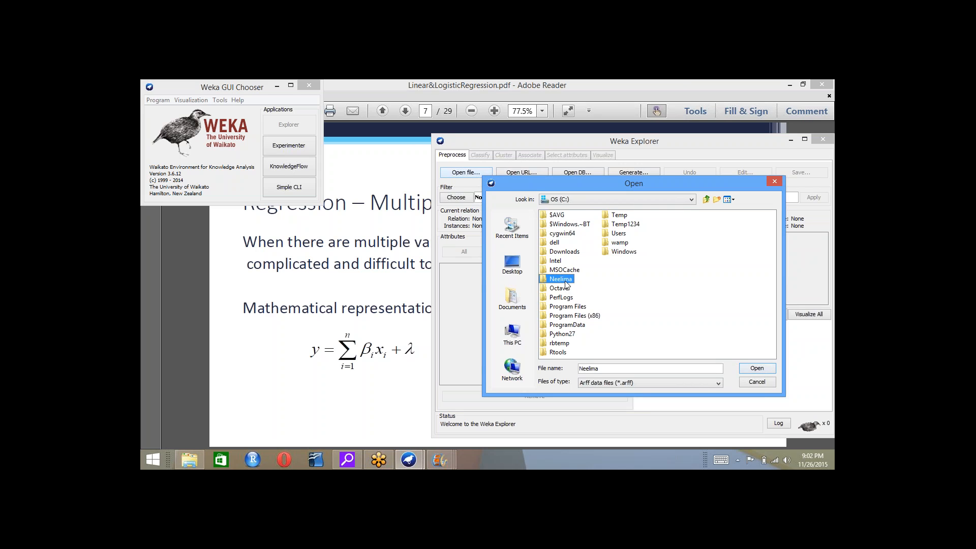
double_click(566, 284)
Load autoMpg.arff from the tarahtech\trainingMaterial\os-weka1-Examples folder.
click(673, 245)
double_click(674, 245)
click(656, 227)
double_click(657, 227)
click(589, 235)
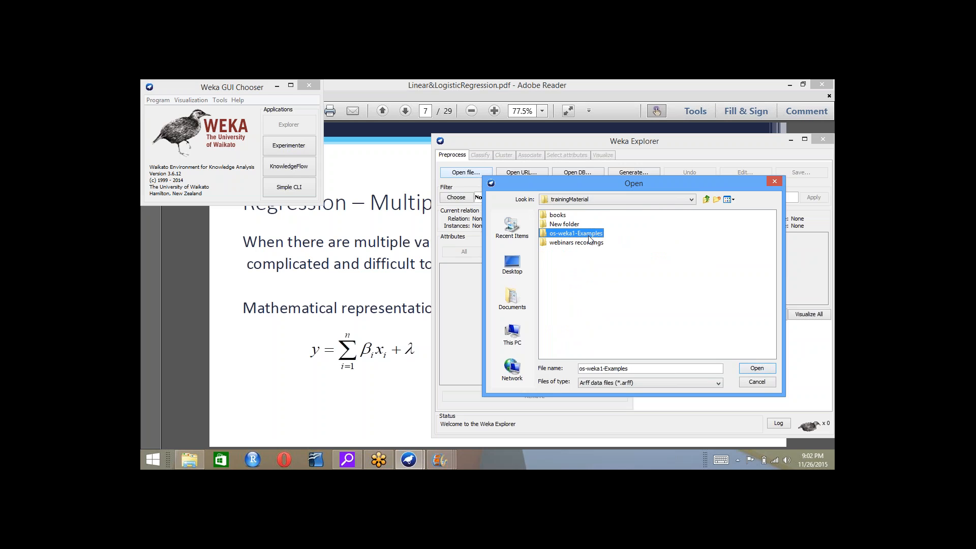
double_click(589, 236)
click(574, 234)
click(746, 369)
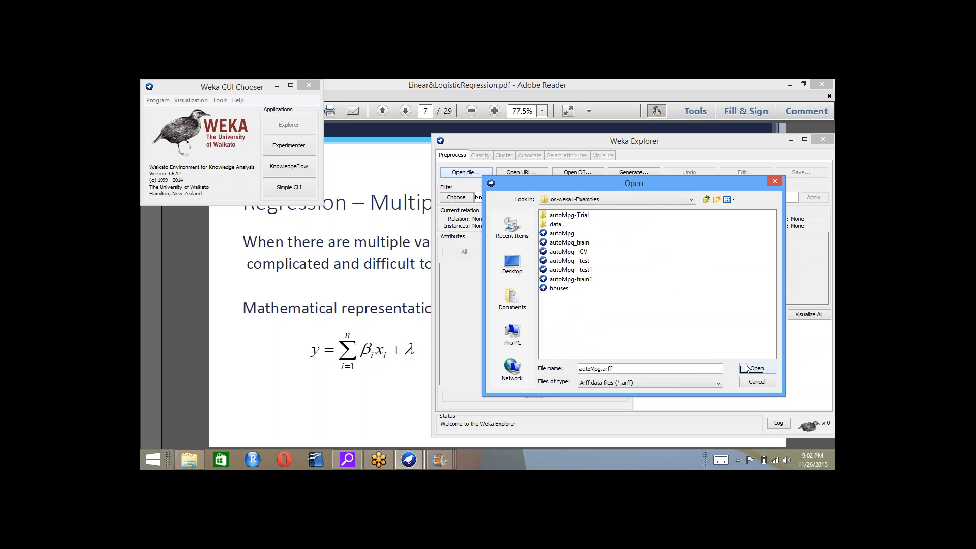
key(super+c)
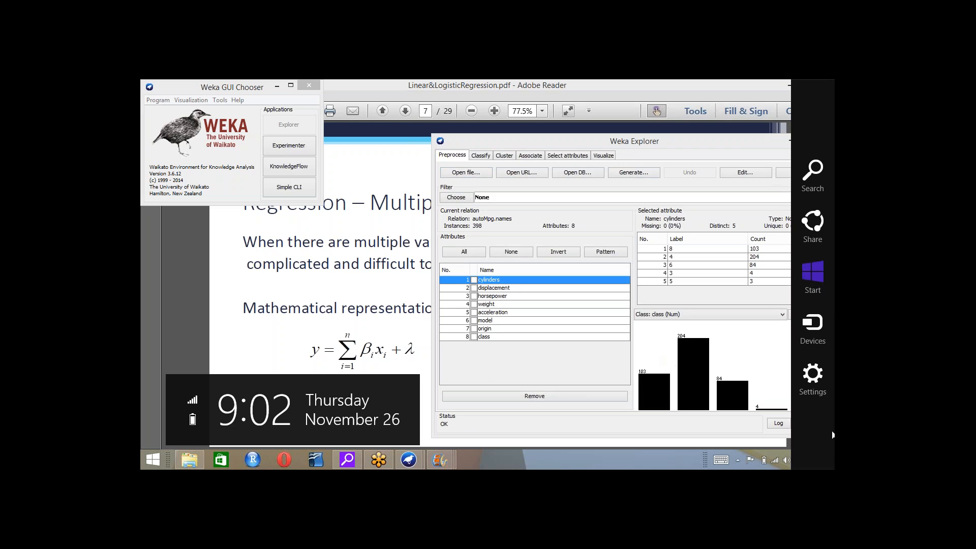
click(527, 95)
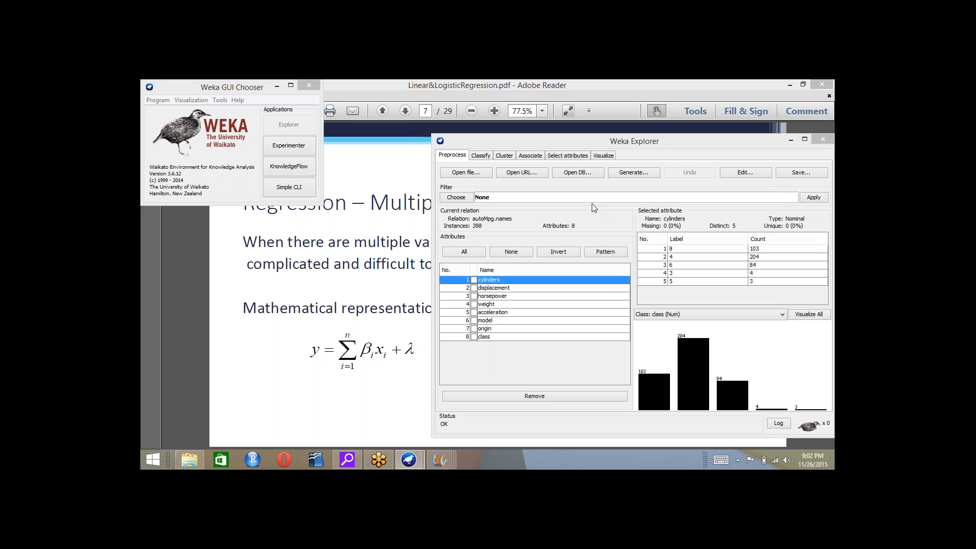
Move the Explorer window over the GUI Chooser and examine the statistics and histogram of the class attribute.
drag(502, 144, 228, 129)
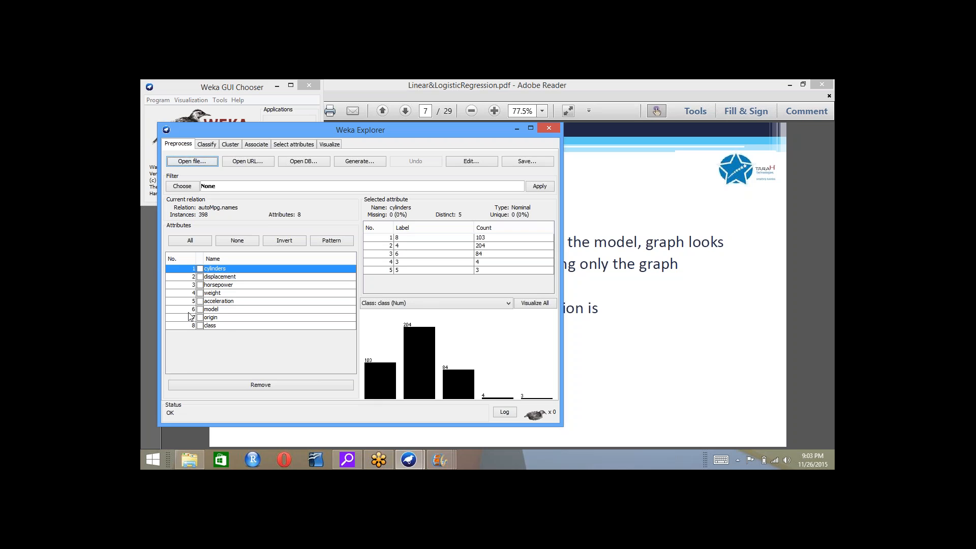
click(217, 326)
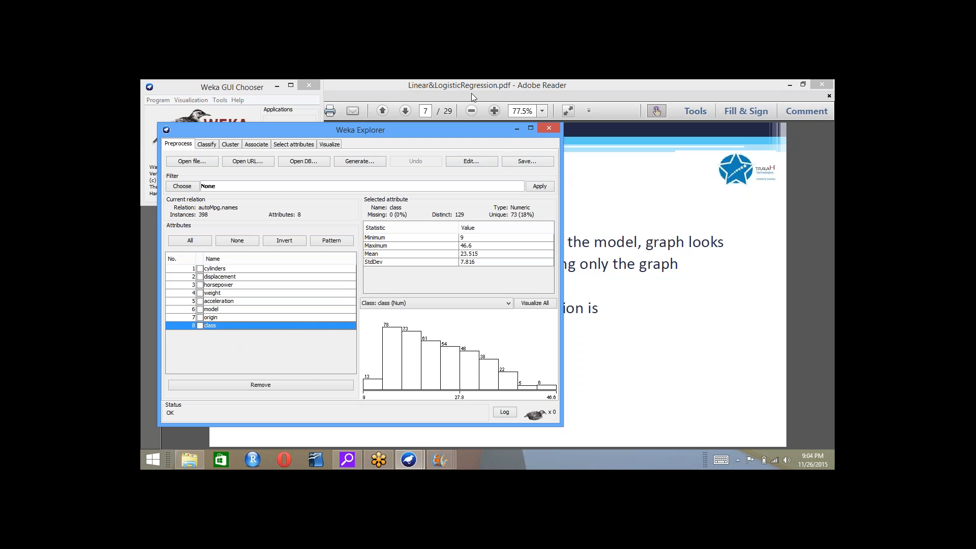
click(618, 367)
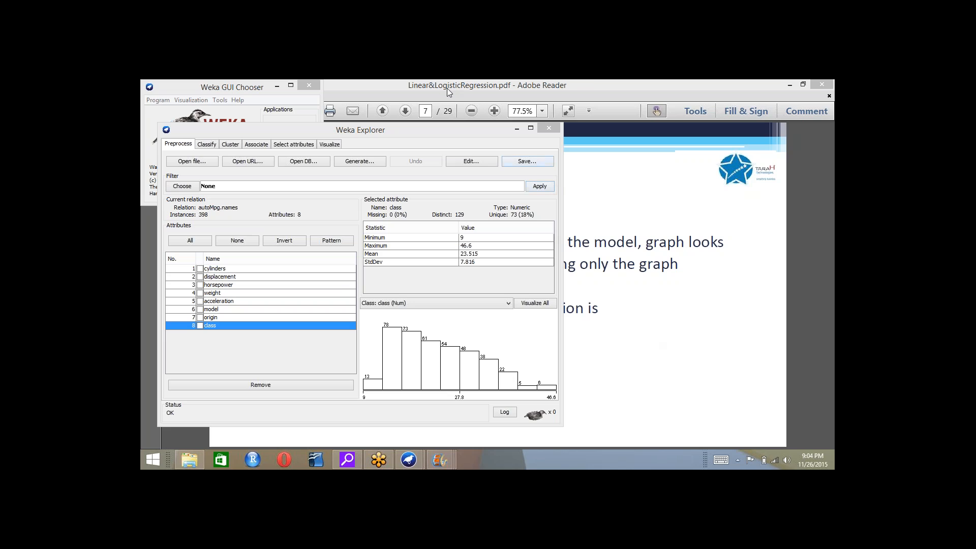
click(310, 133)
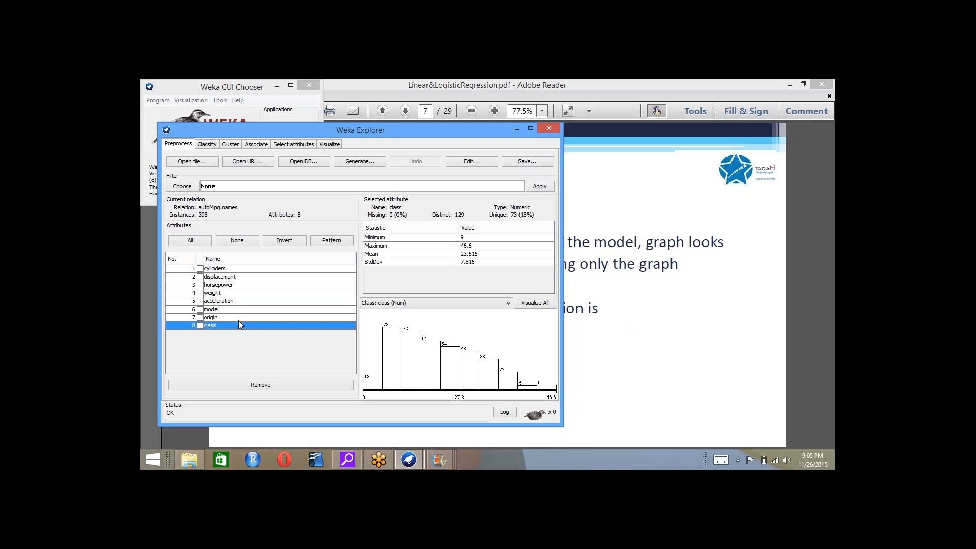
Load supermarket.arff from the data subfolder and look through its attribute list.
click(204, 161)
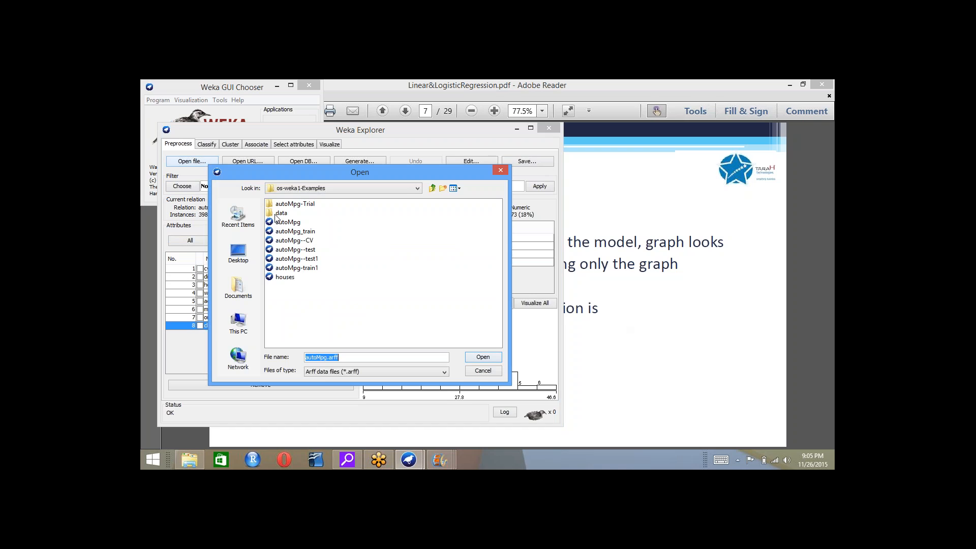
click(280, 213)
double_click(276, 217)
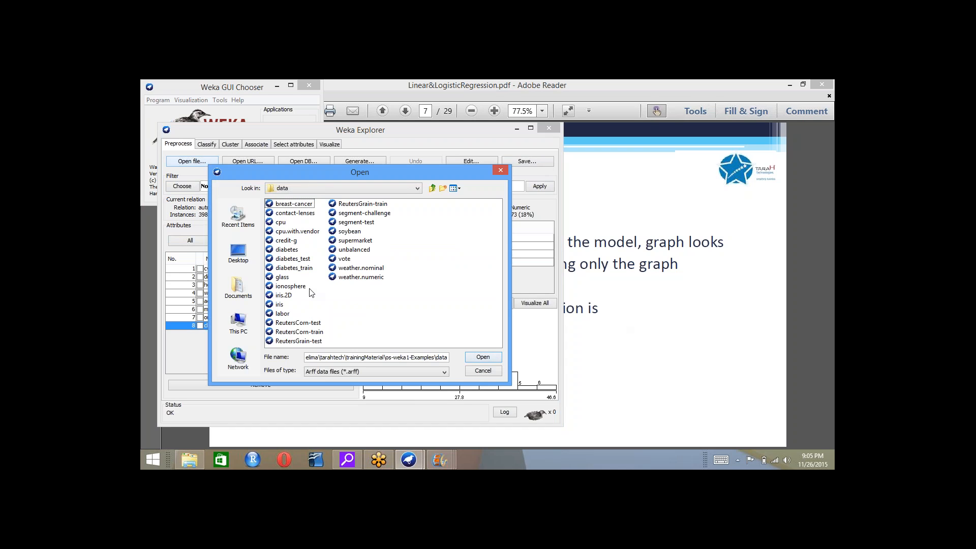
click(355, 241)
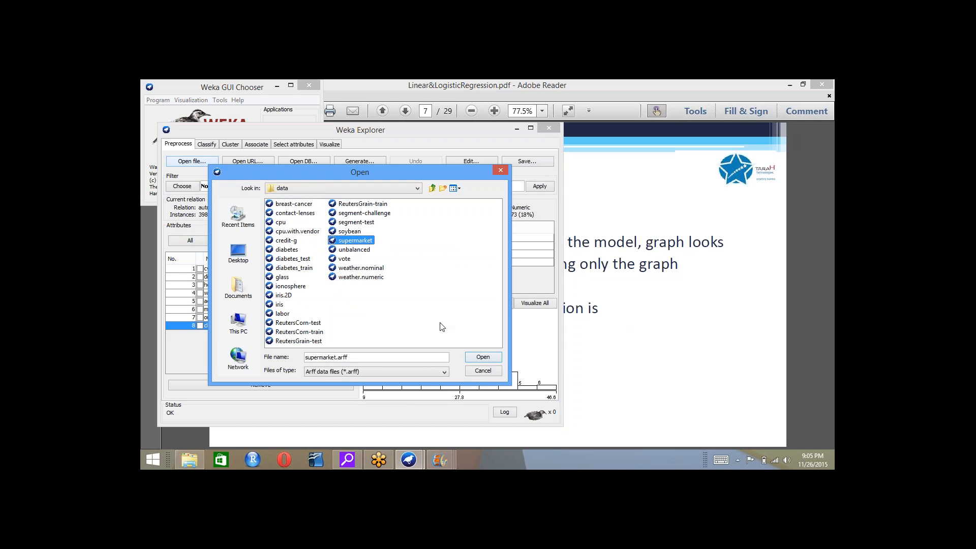
click(484, 358)
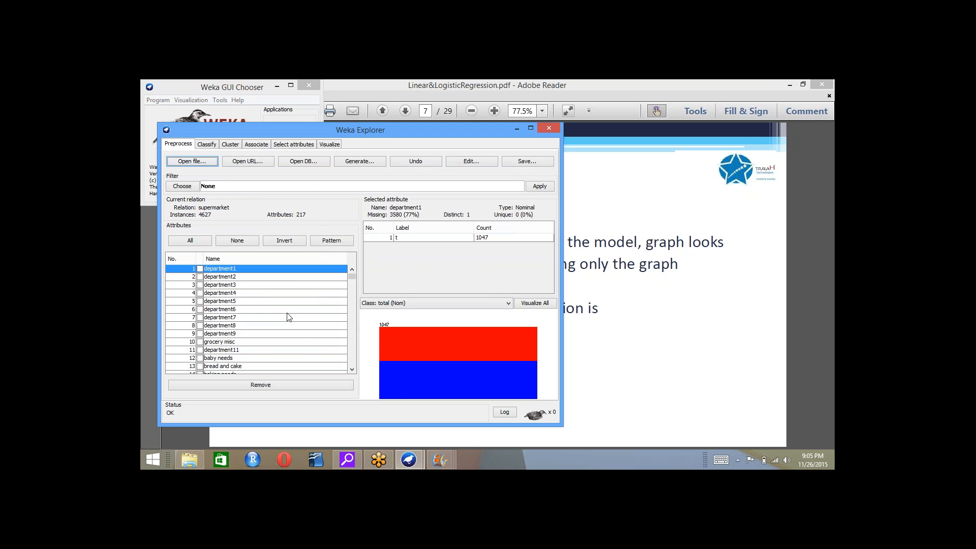
drag(353, 275, 358, 252)
Run the Apriori associator on the supermarket data with its default settings.
click(264, 144)
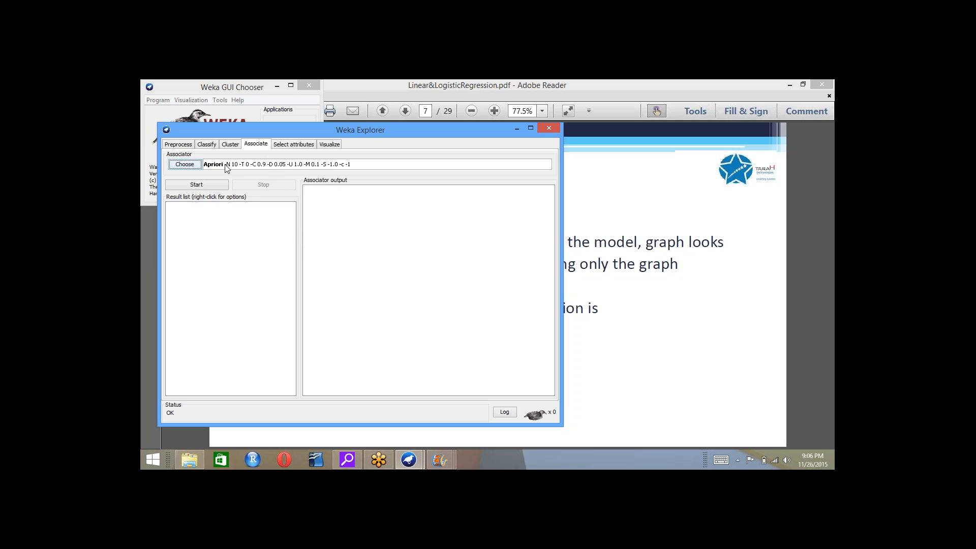
click(215, 186)
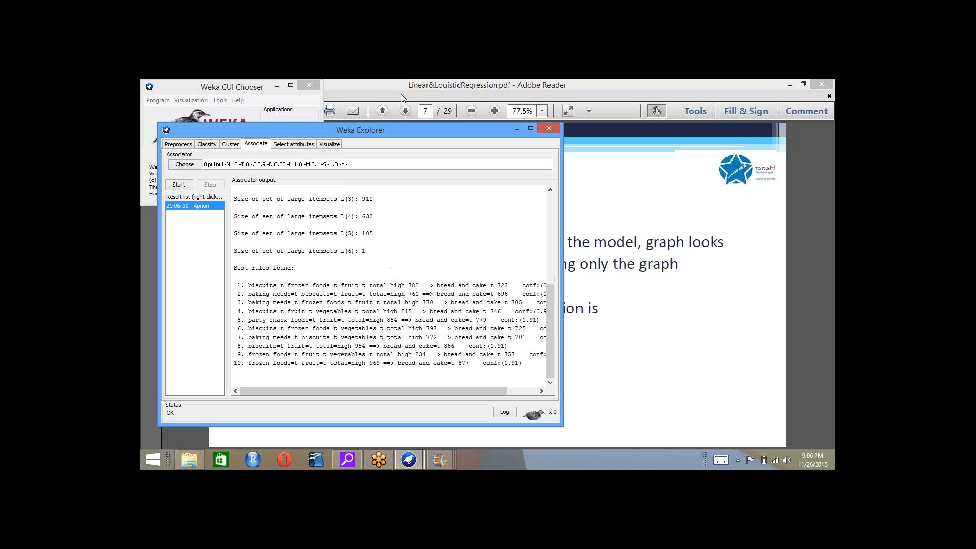
click(526, 89)
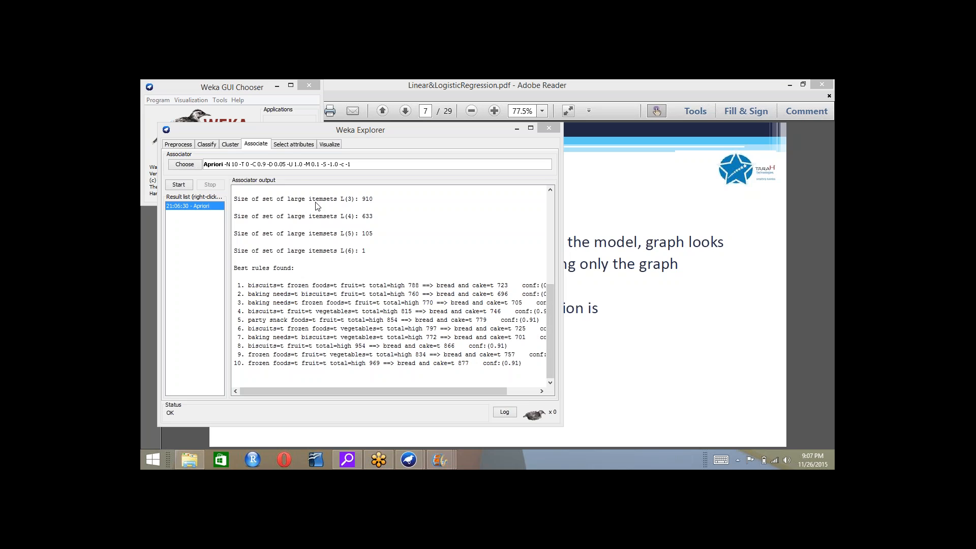
Set Apriori's numRules to 25 and minMetric to 0.8, and rerun the associator on the supermarket data.
click(300, 165)
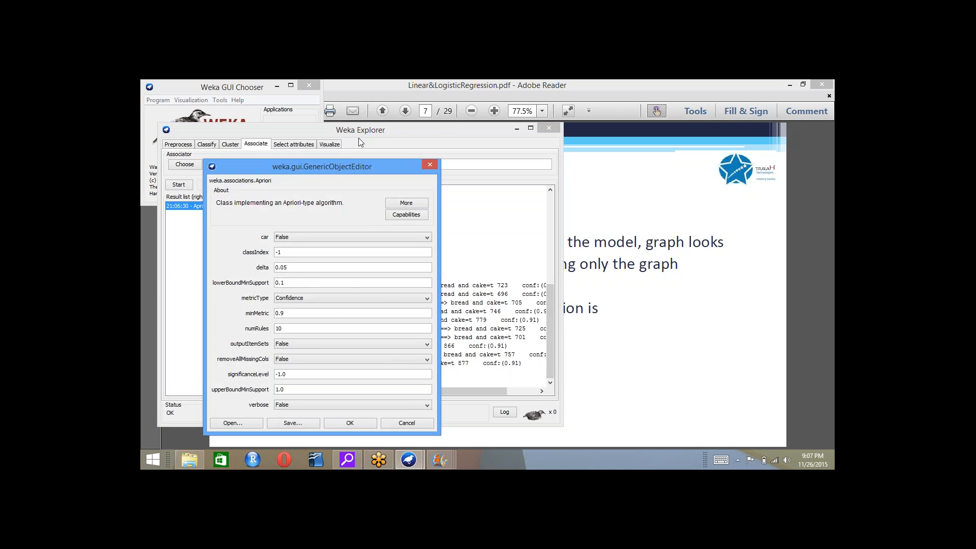
drag(299, 165, 473, 102)
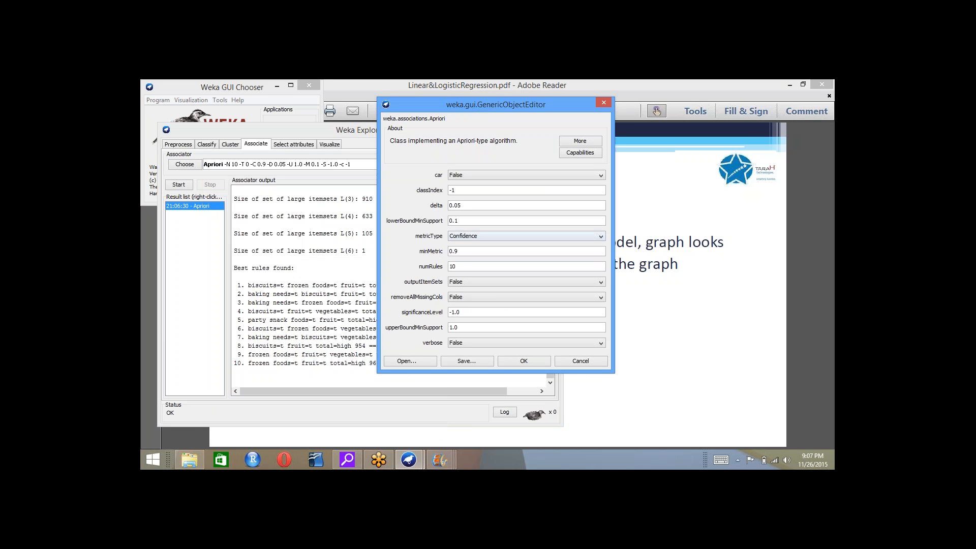
drag(456, 266, 447, 267)
text(25)
drag(461, 252, 451, 252)
text(0)
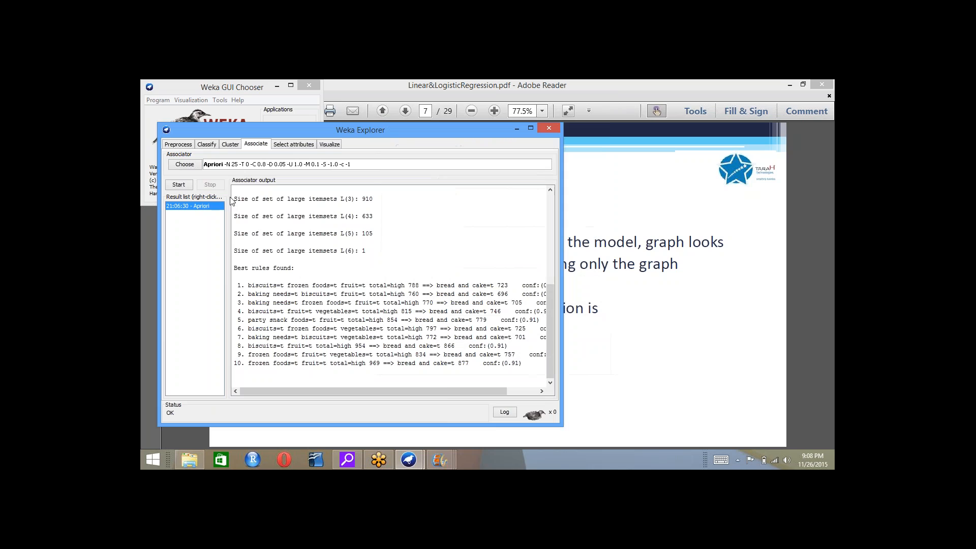
click(177, 183)
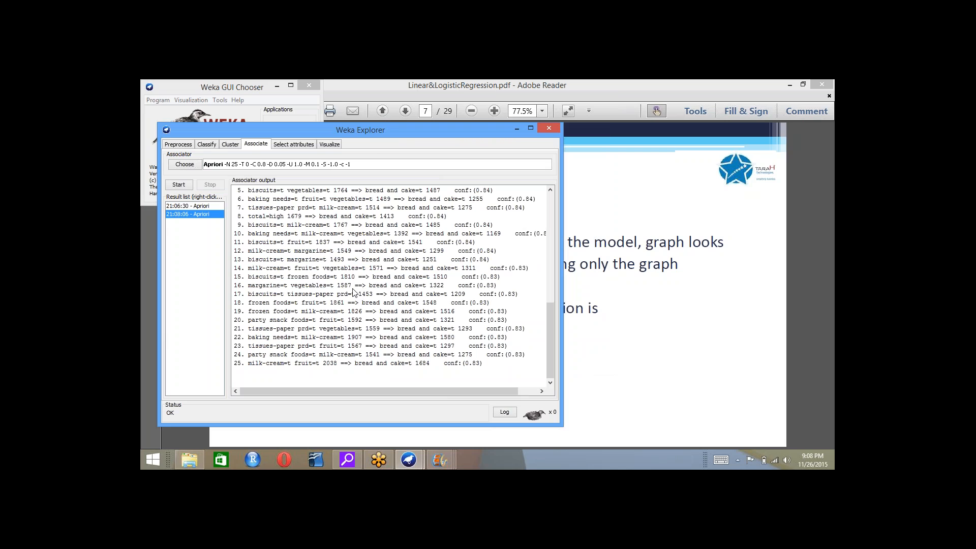
drag(555, 345, 529, 365)
Return to preprocessing and load autoMpg.arff from the os-weka1-Examples folder again.
click(189, 146)
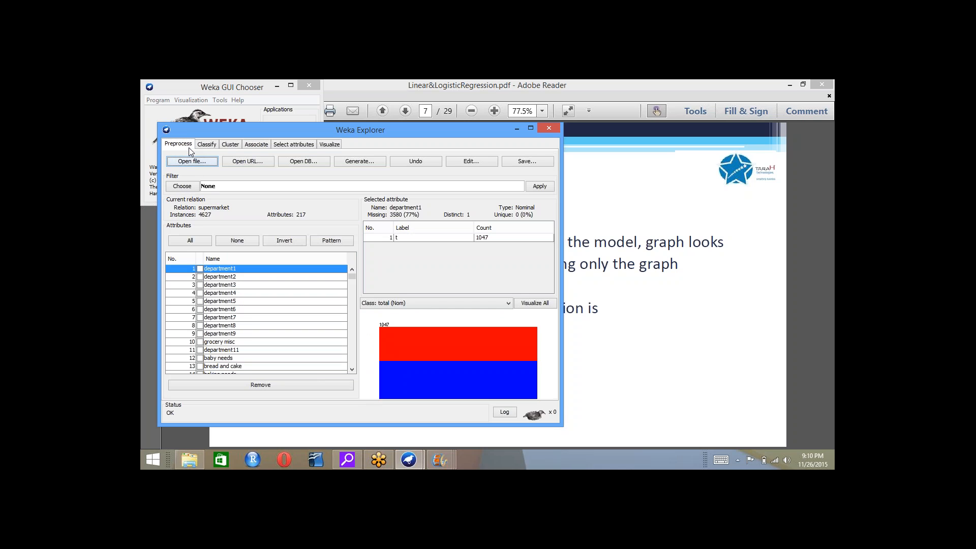
click(186, 166)
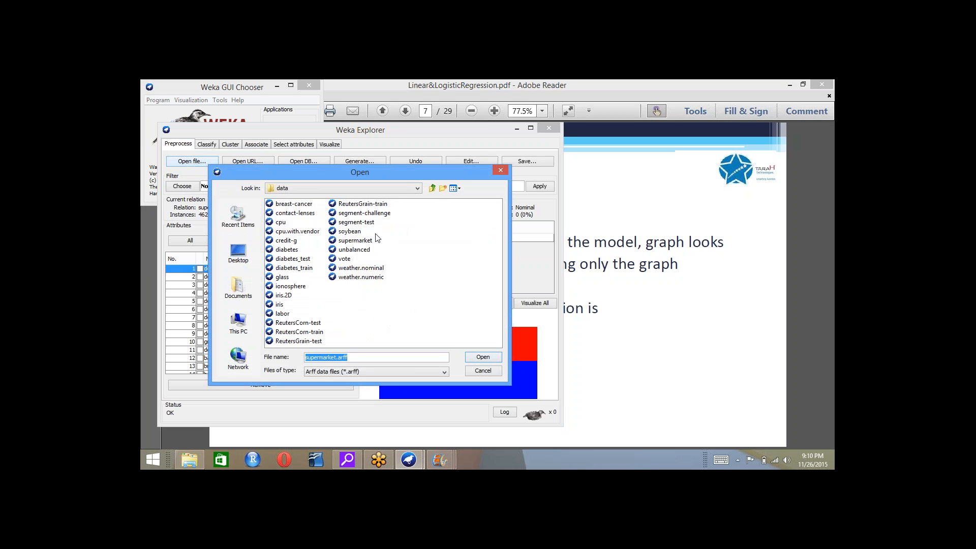
click(434, 188)
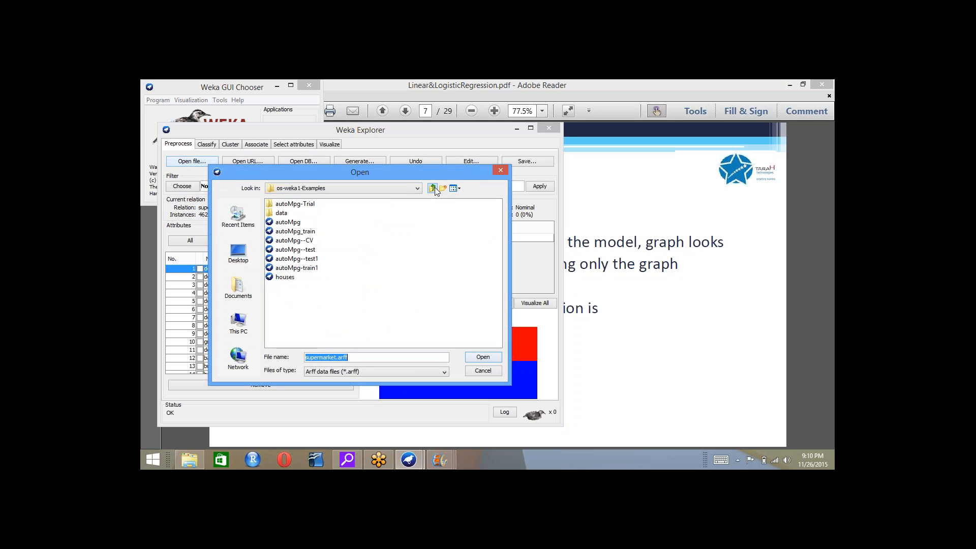
click(299, 226)
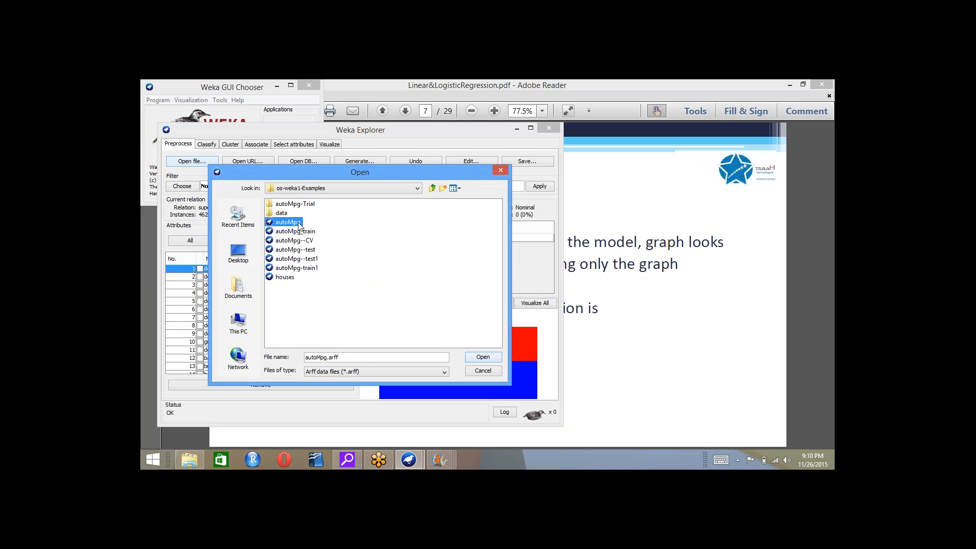
click(483, 358)
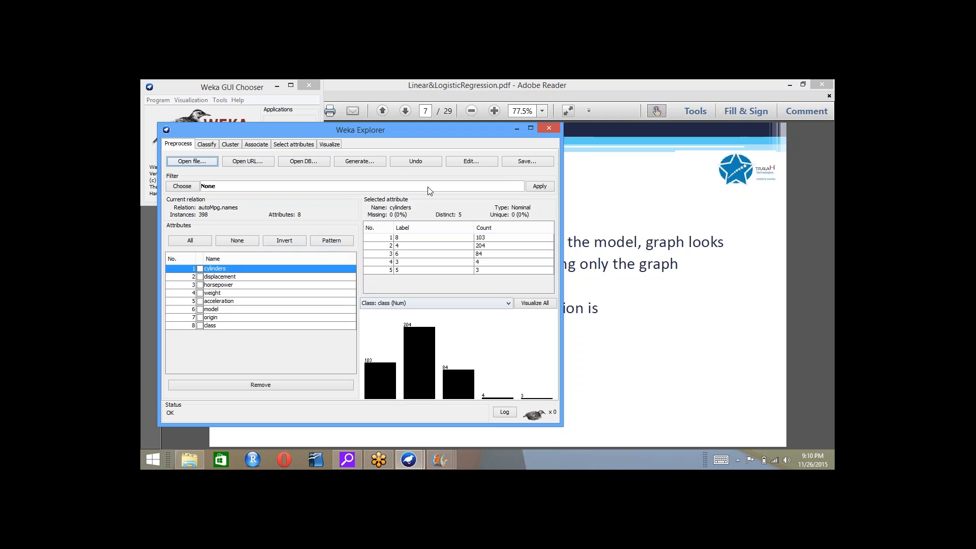
click(510, 87)
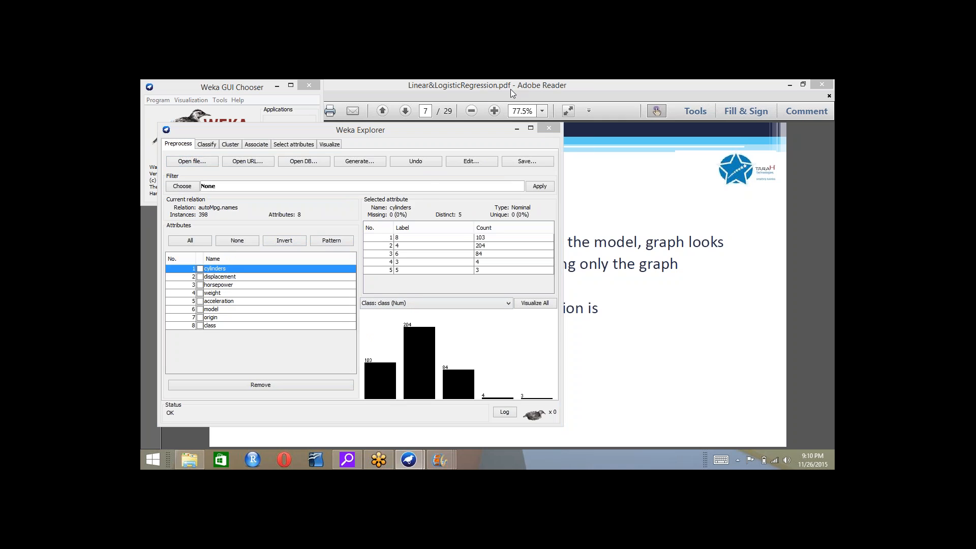
click(438, 160)
click(365, 133)
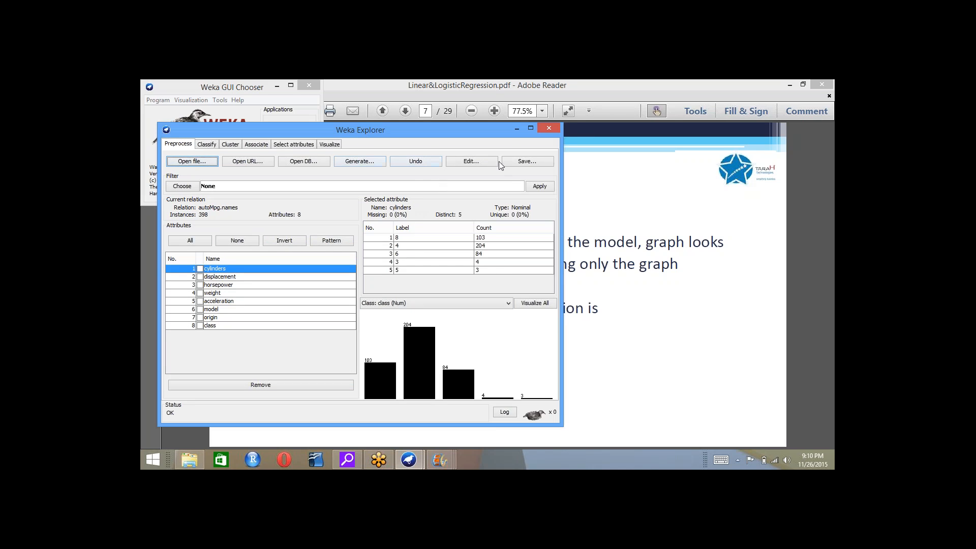
click(561, 113)
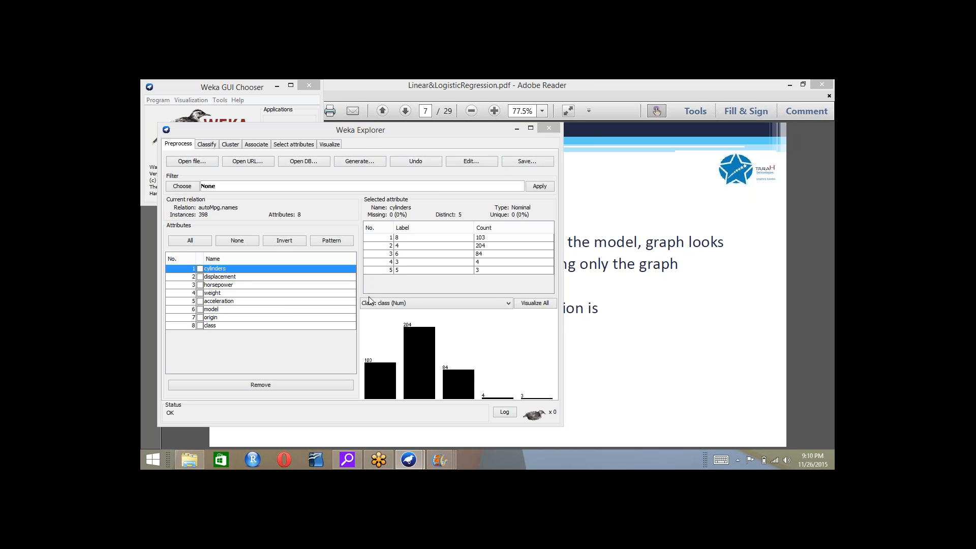
click(474, 130)
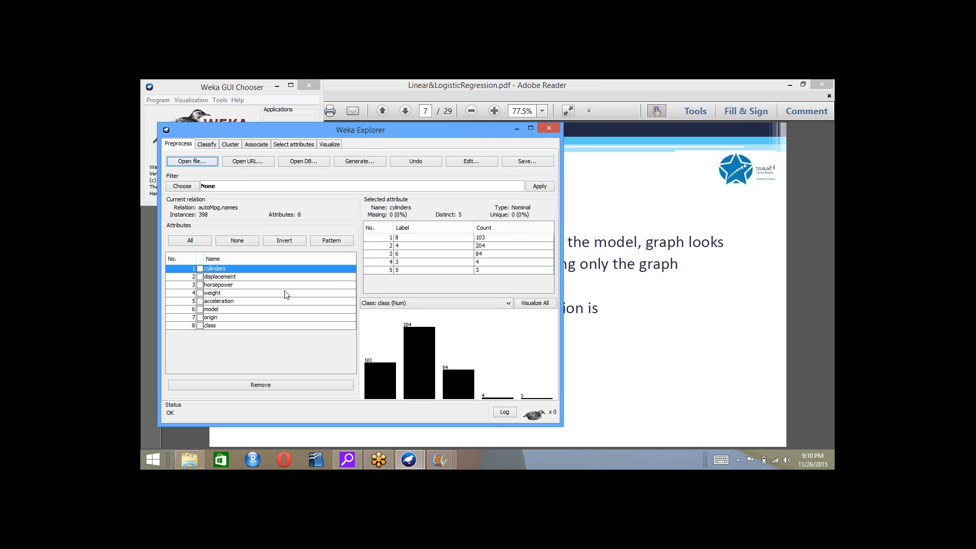
click(512, 95)
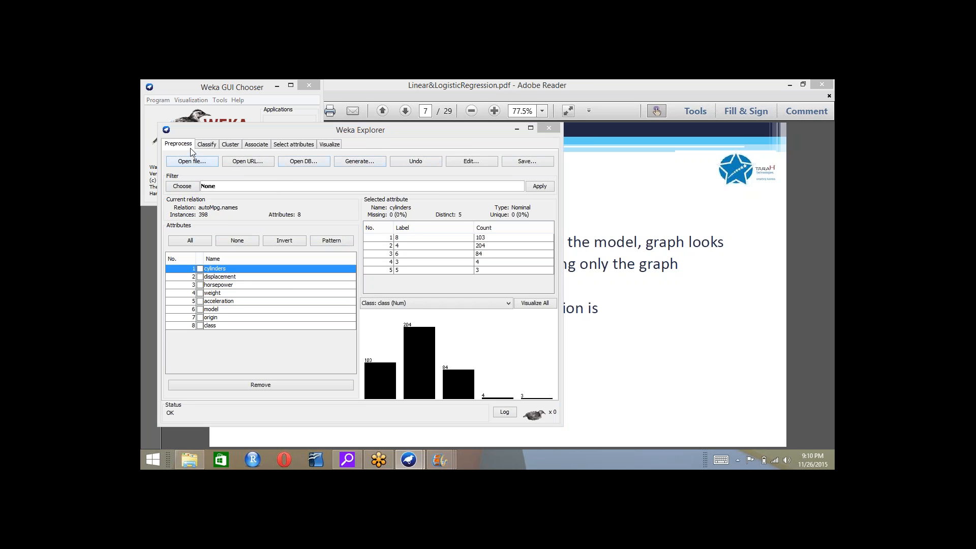
Choose the unsupervised instance filter Resample for the autoMpg data.
click(185, 188)
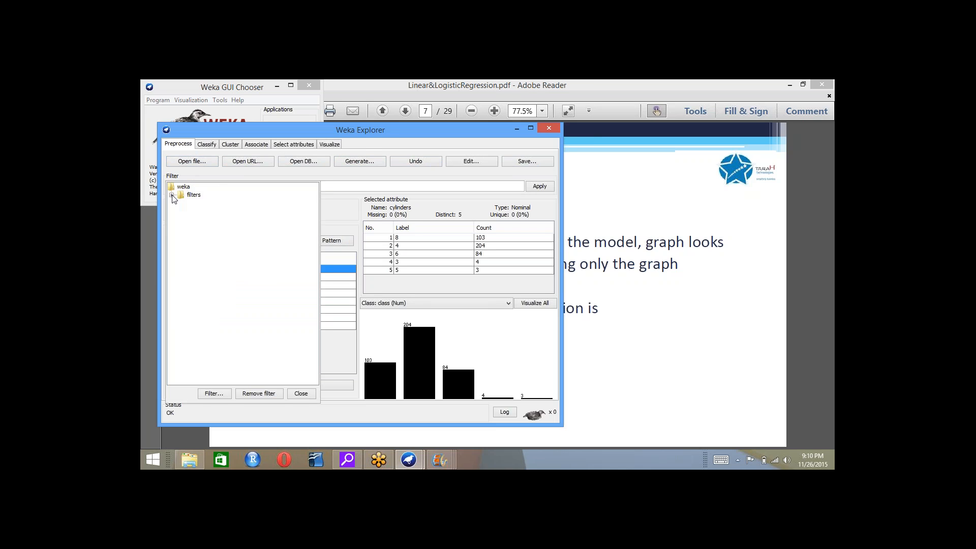
click(172, 196)
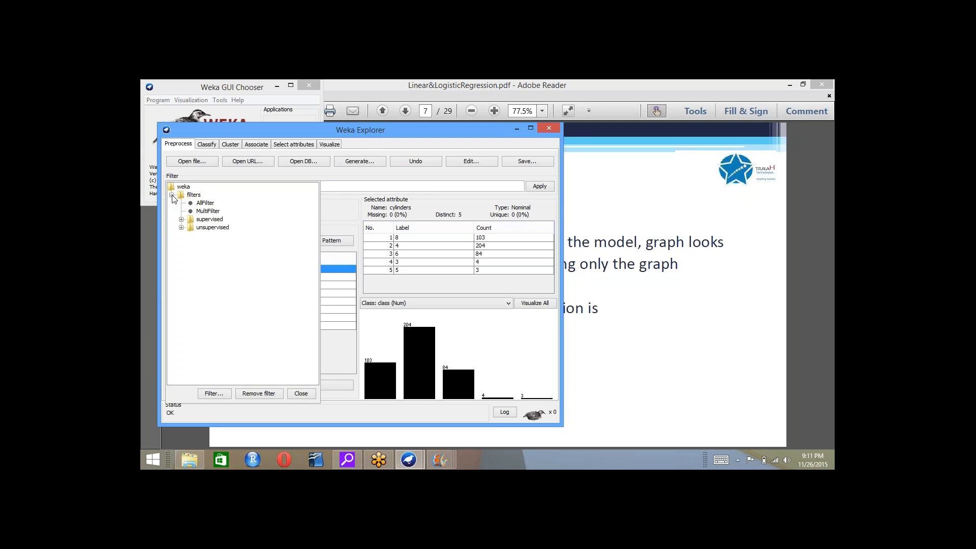
click(181, 228)
click(191, 244)
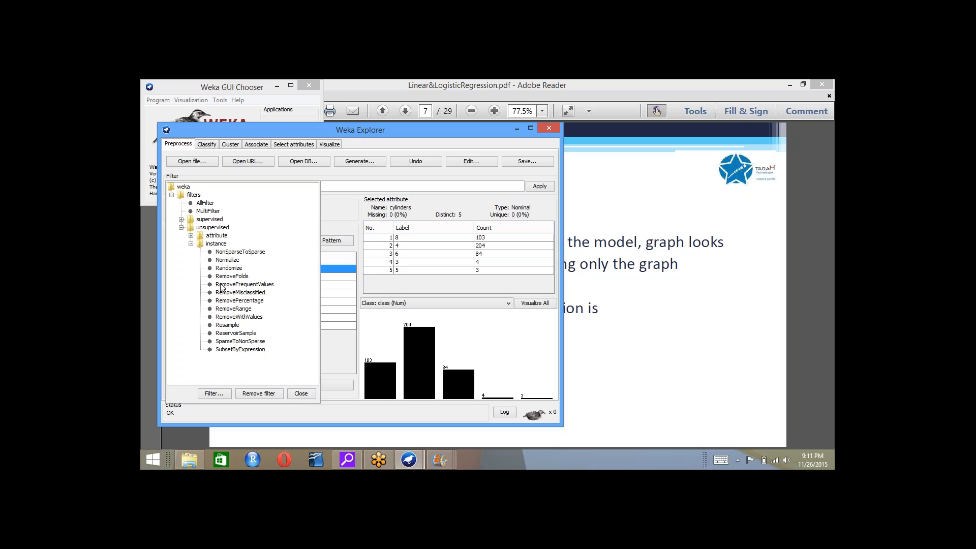
click(227, 326)
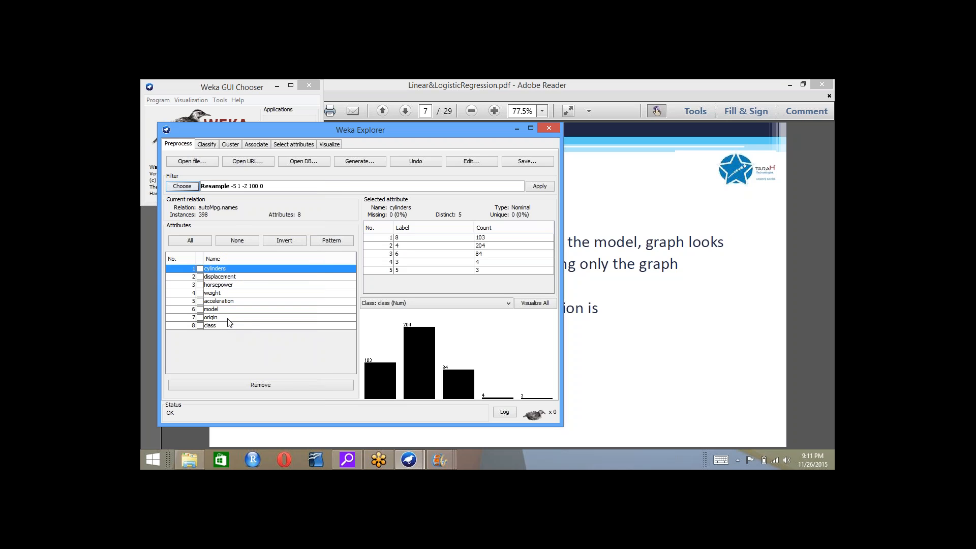
click(196, 187)
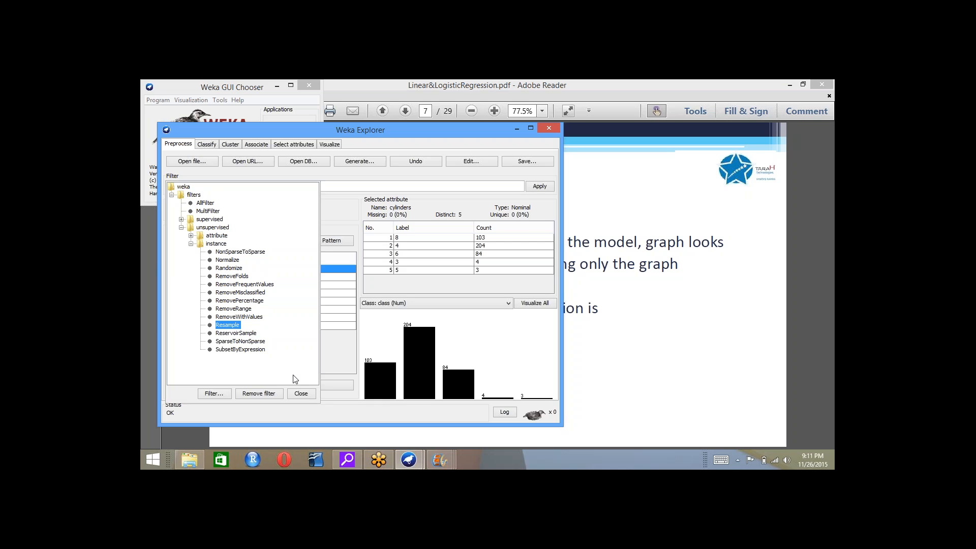
click(300, 394)
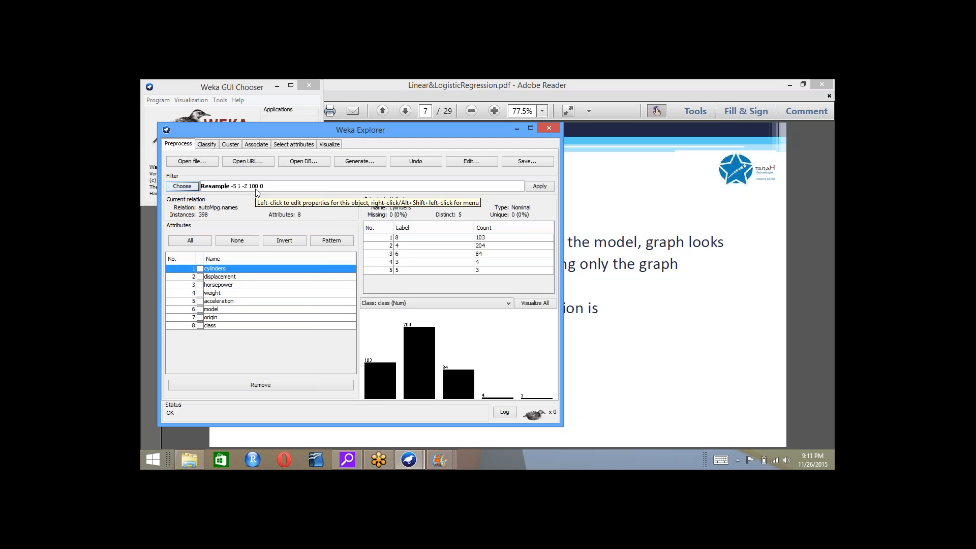
click(206, 145)
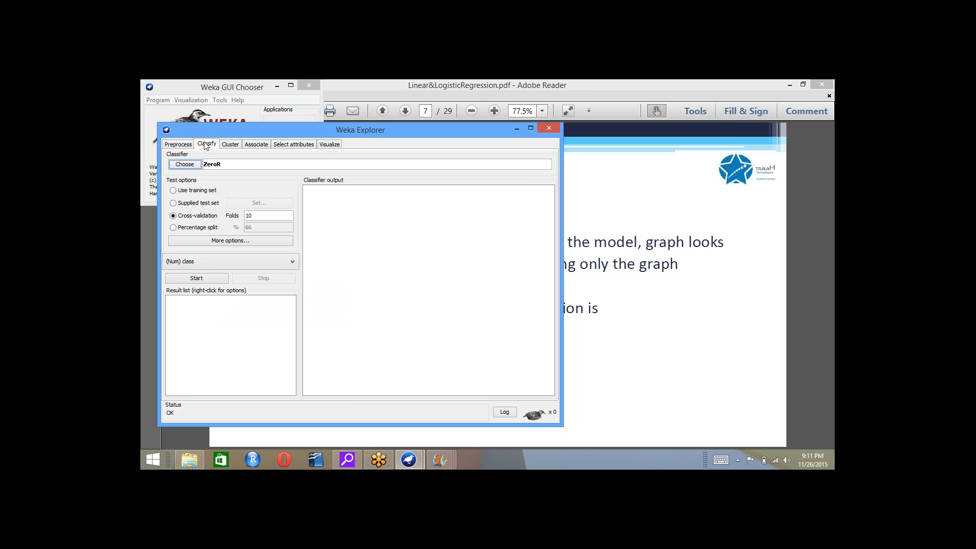
click(178, 144)
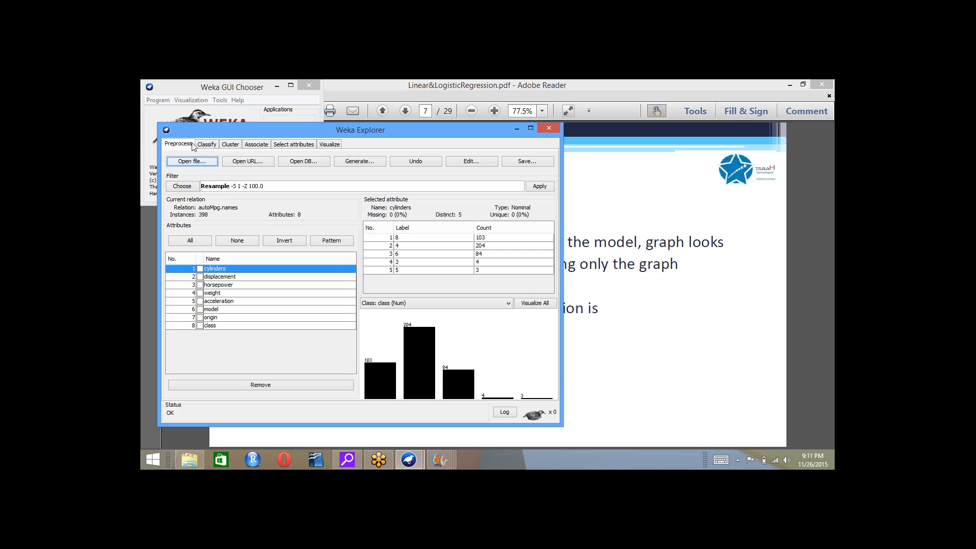
Set Resample's sampleSizePercent to 80 and noReplacement to True, and apply the filter to the autoMpg data.
click(260, 190)
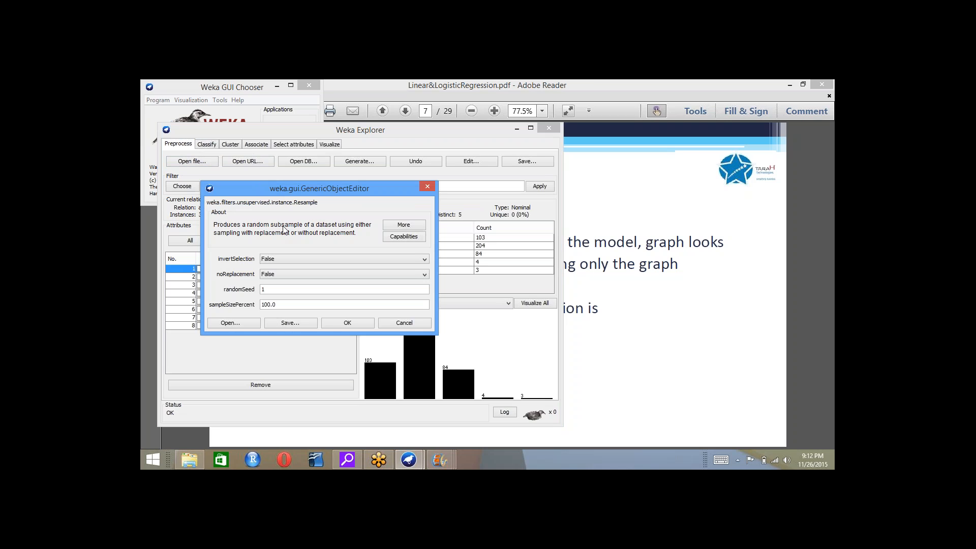
drag(300, 188, 322, 174)
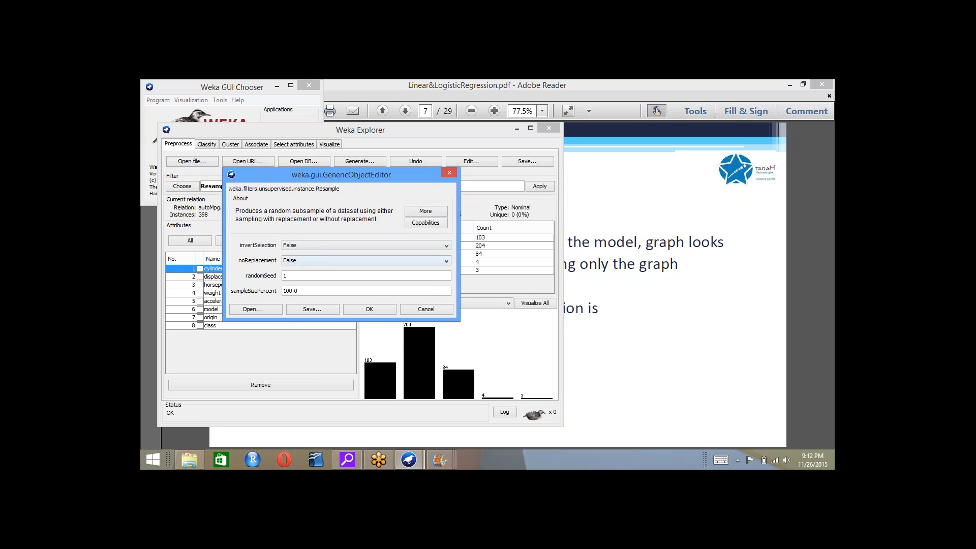
drag(298, 289, 282, 288)
text(80)
click(298, 261)
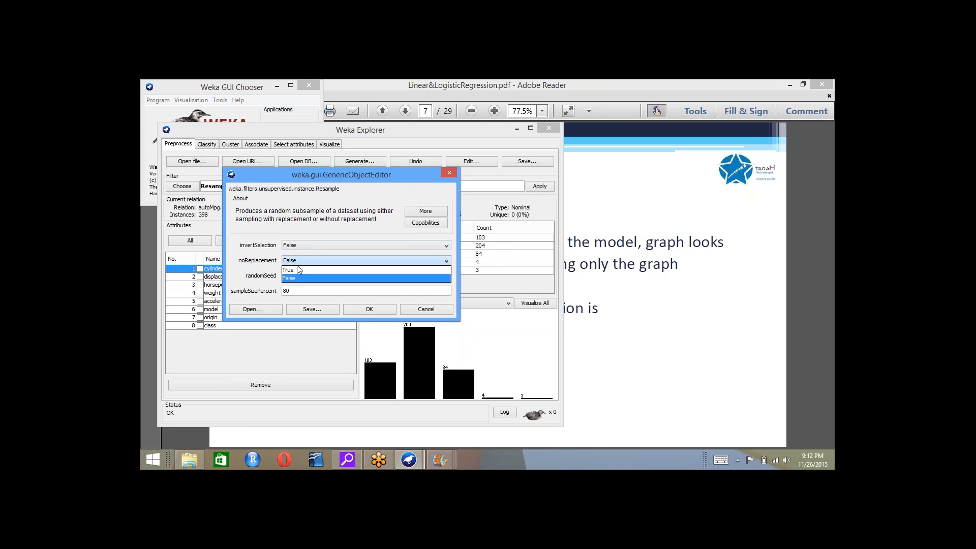
click(298, 270)
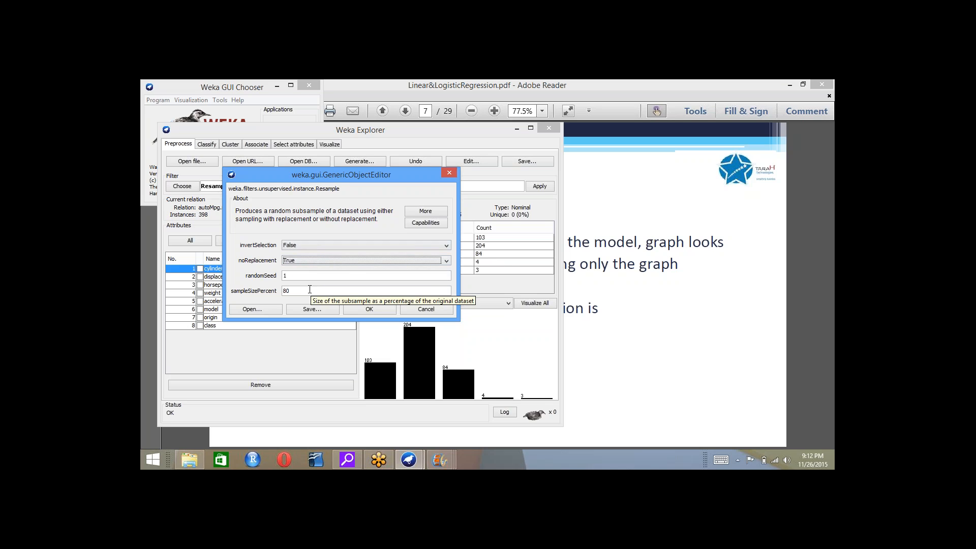
click(369, 309)
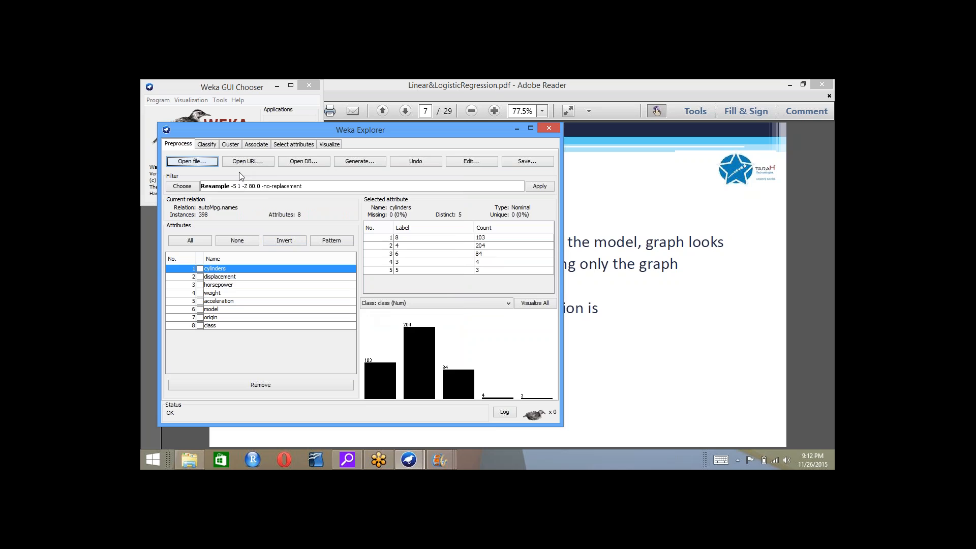
click(540, 186)
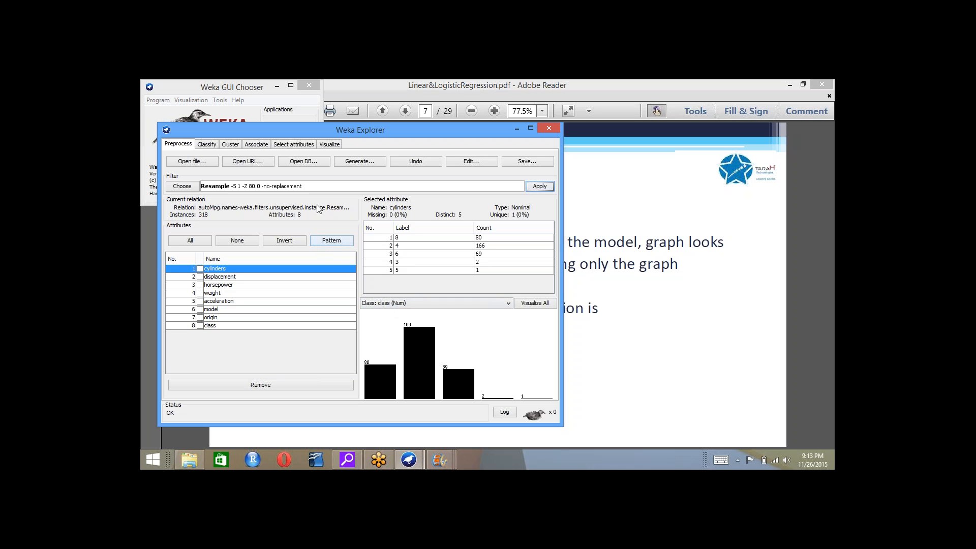
Save the resampled data as autoMpg-Training1.arff in the os-weka1-Examples folder.
click(529, 163)
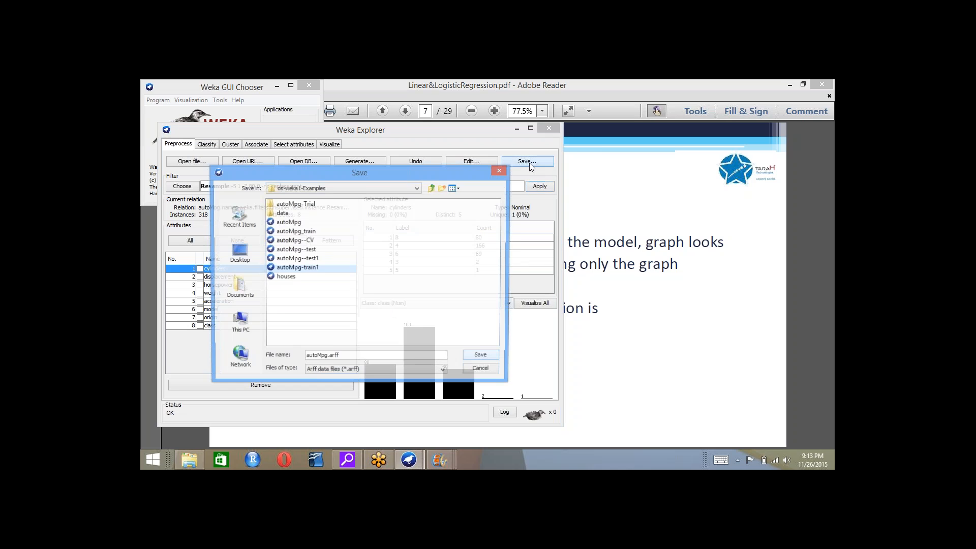
click(328, 357)
text(-Tr)
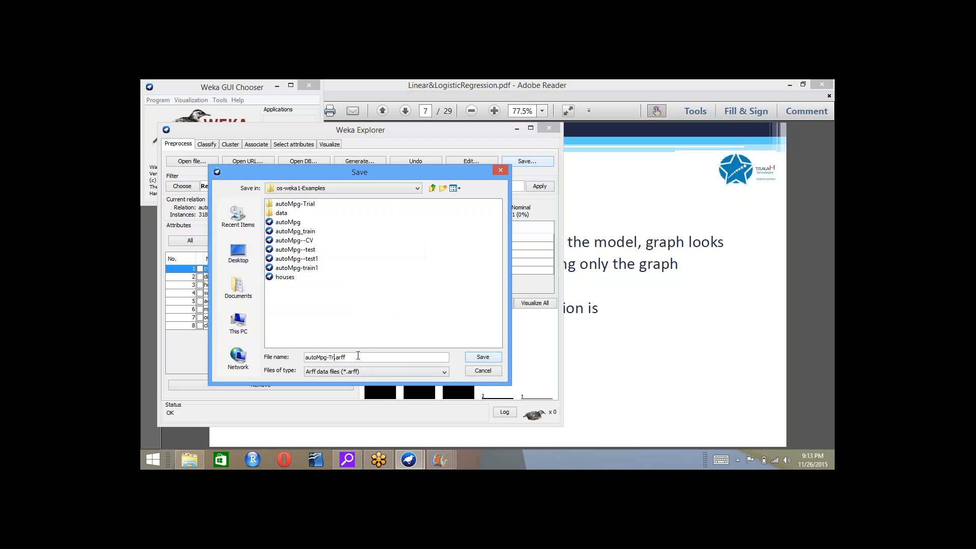
text(aining1)
click(472, 359)
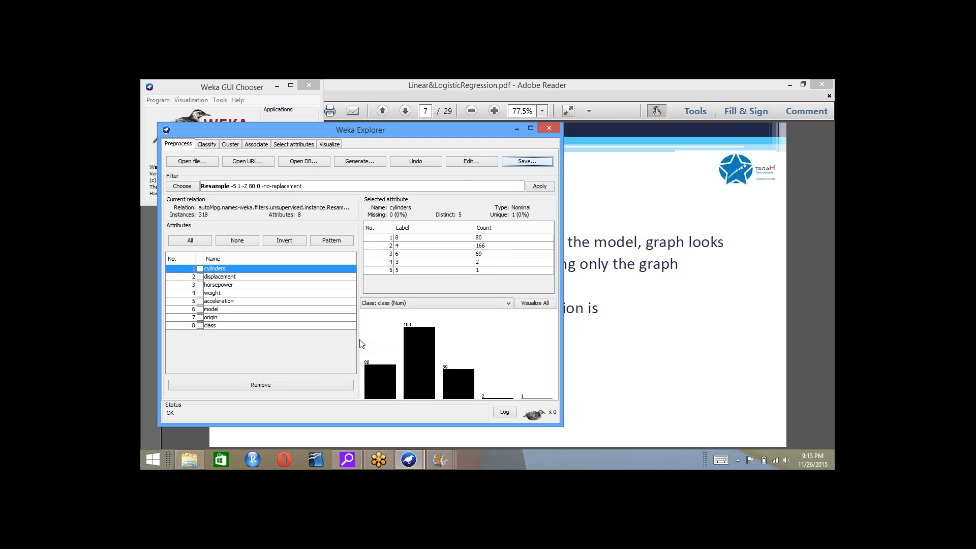
Undo the resampling to restore the full autoMpg dataset.
click(511, 90)
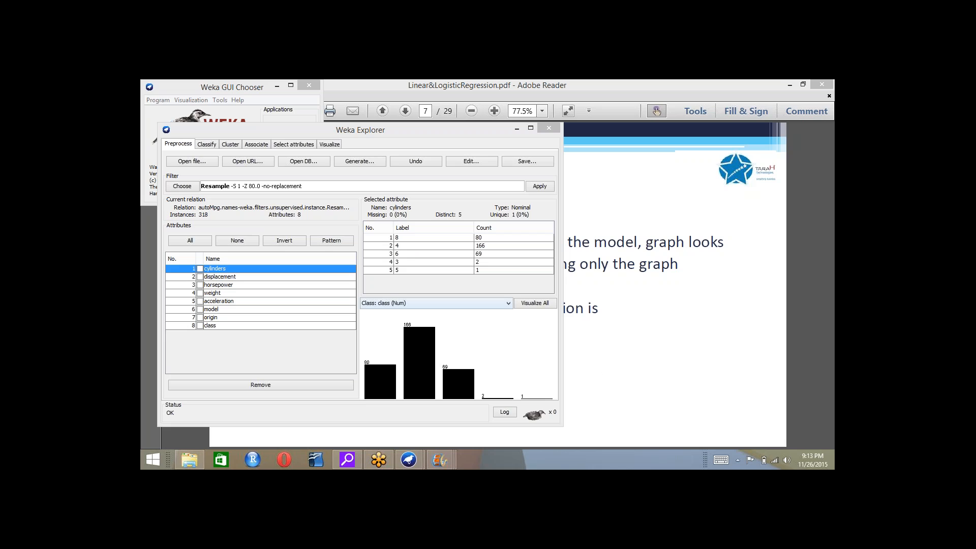
click(256, 133)
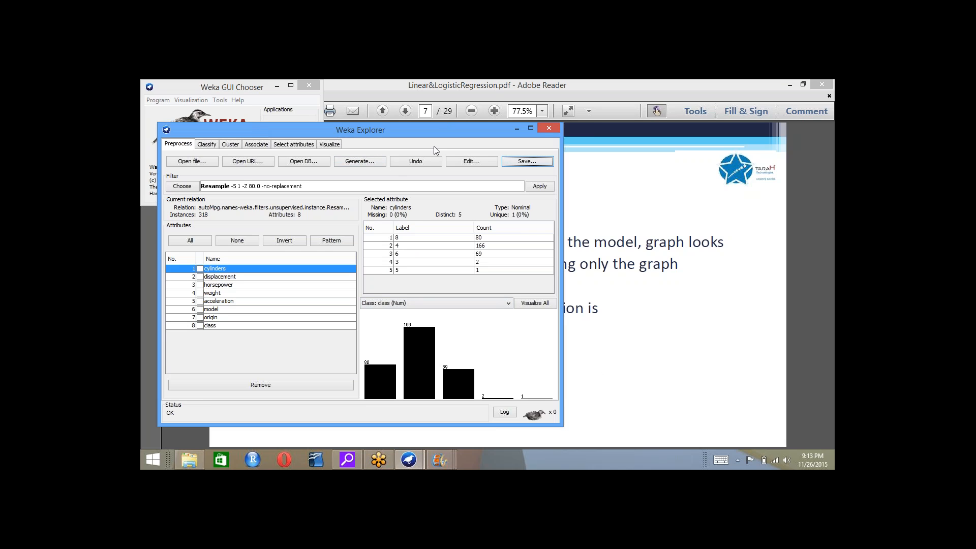
click(416, 161)
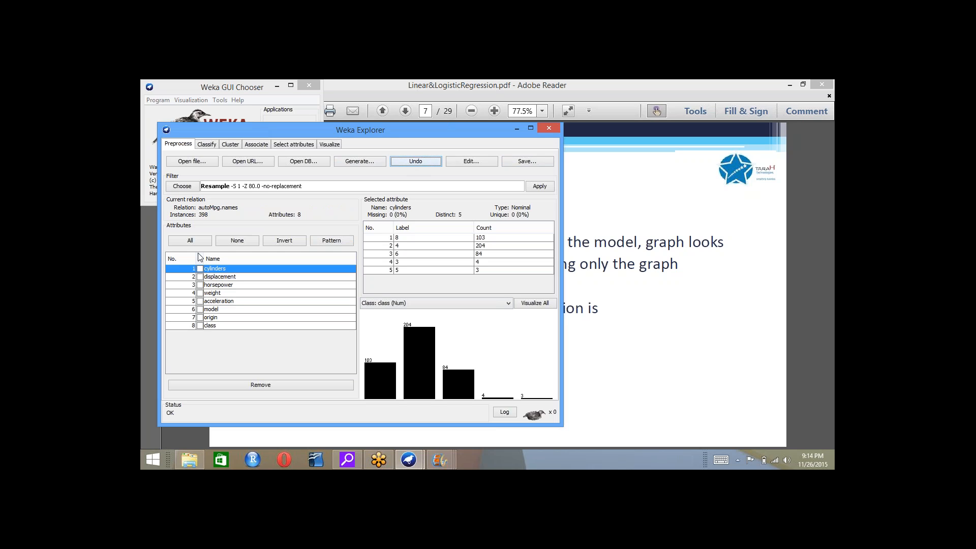
click(183, 188)
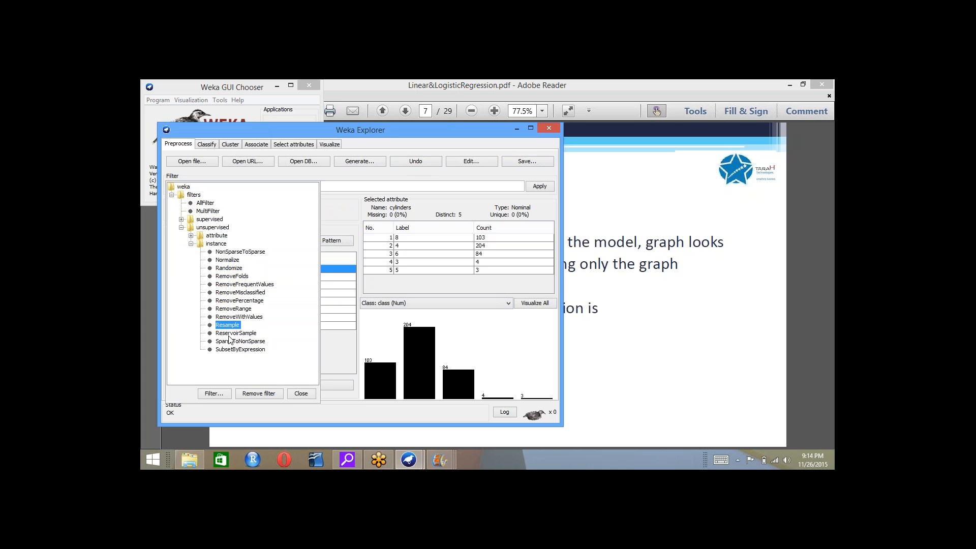
click(301, 394)
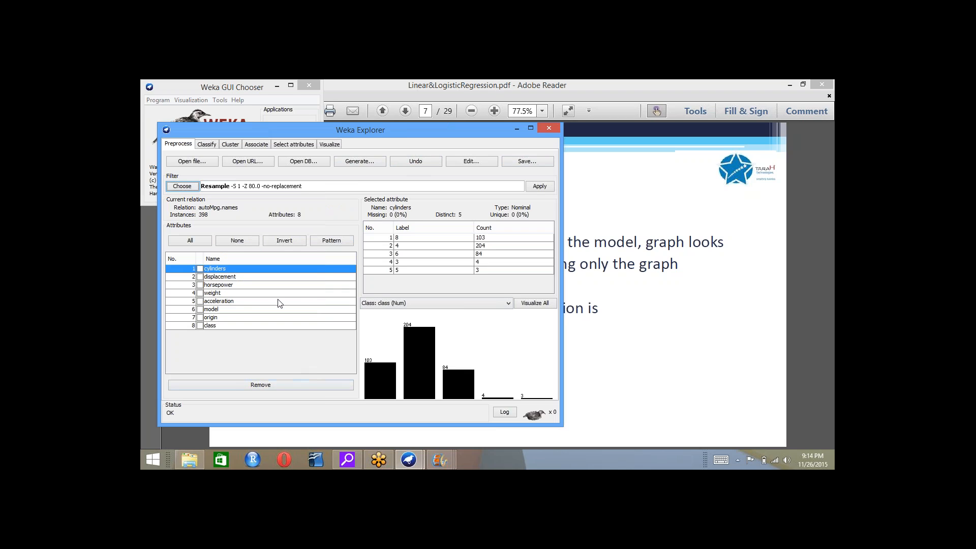
click(279, 192)
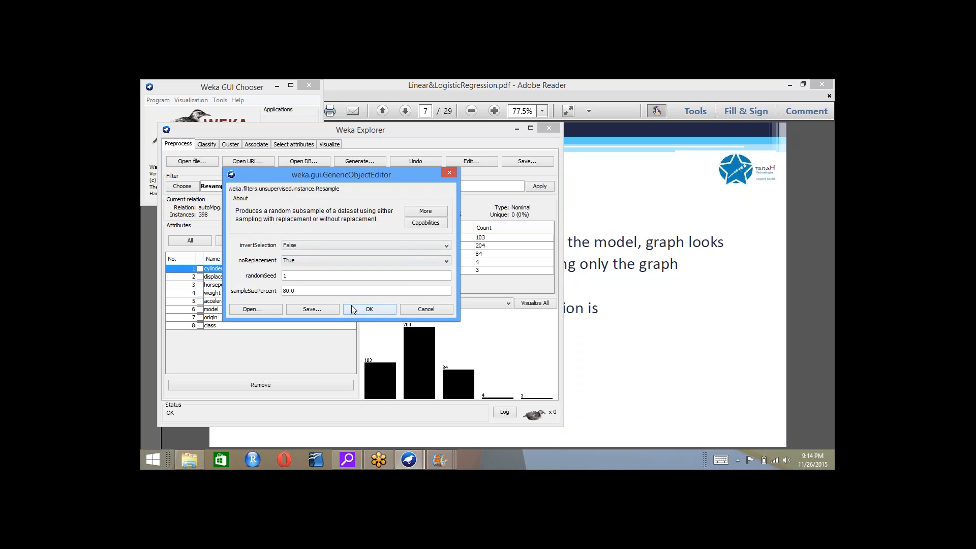
click(416, 309)
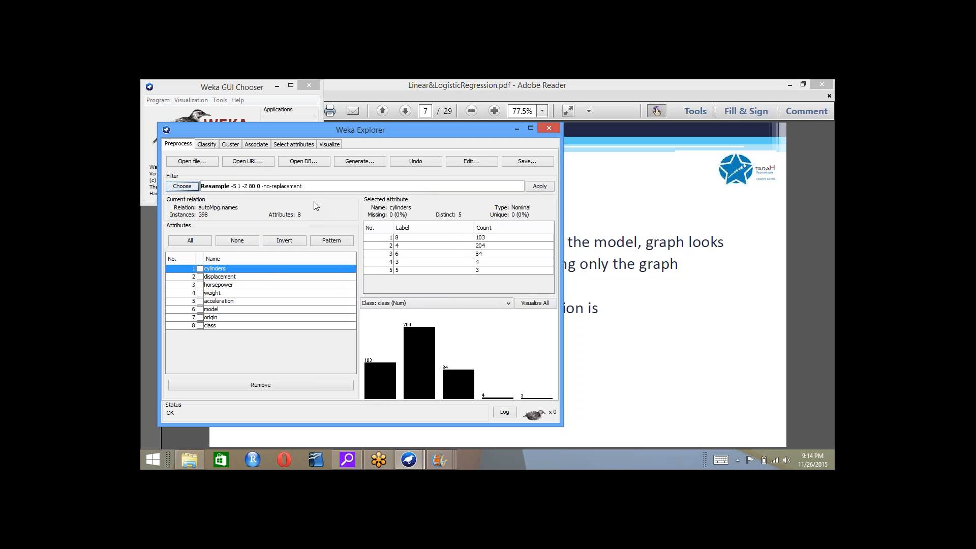
Set Resample's invertSelection to True and apply the filter to the full autoMpg data.
click(298, 189)
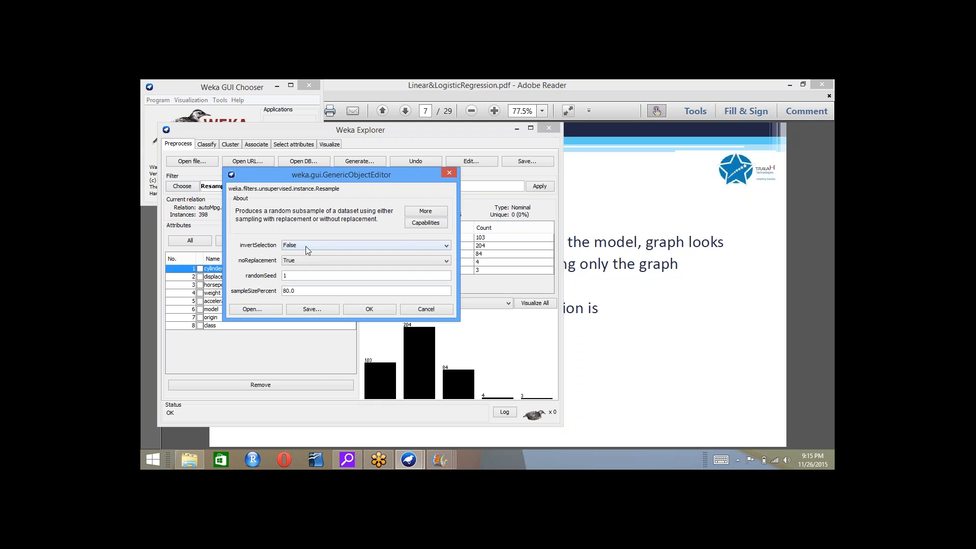
click(306, 245)
click(304, 252)
click(361, 308)
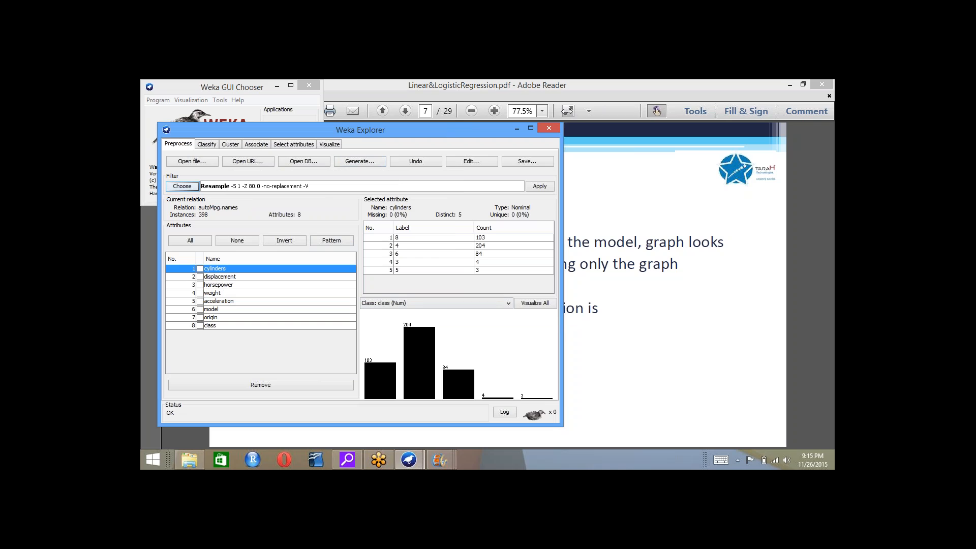
click(563, 114)
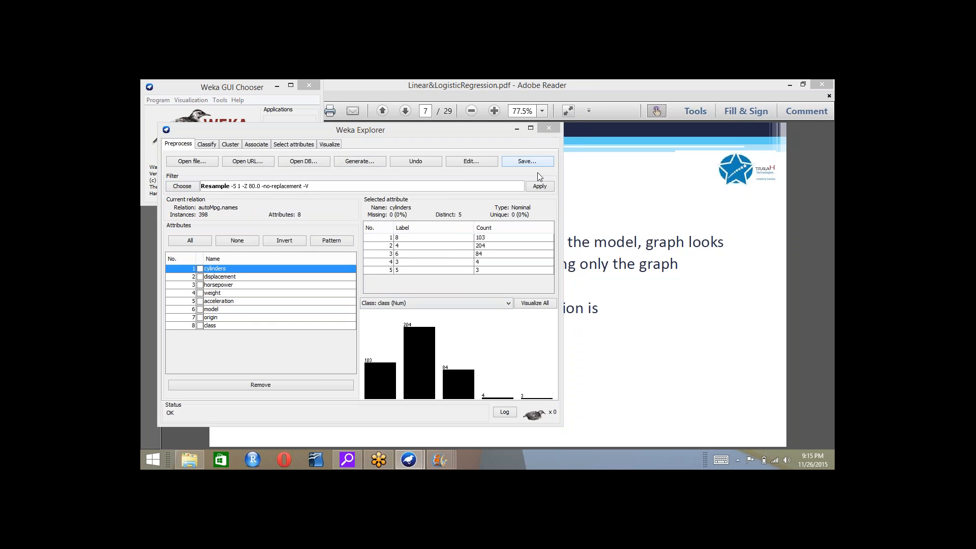
click(539, 186)
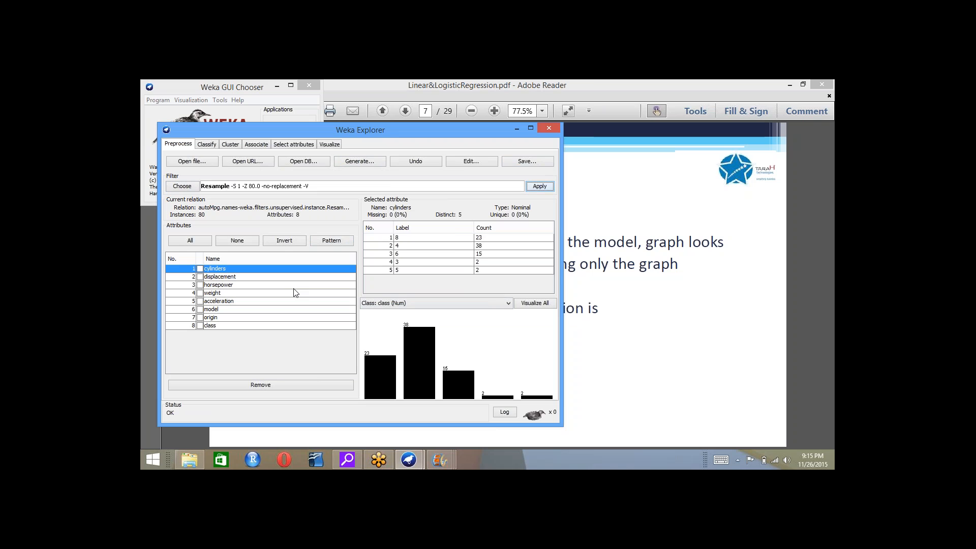
Save the inverted resample of the autoMpg data as autoMpg-test.arff in the os-weka1-Examples folder.
click(270, 187)
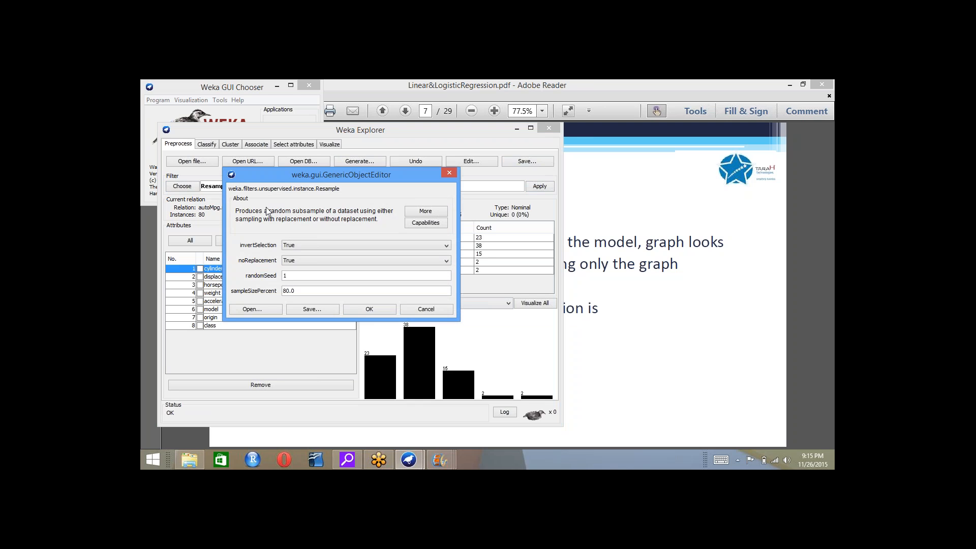
click(441, 310)
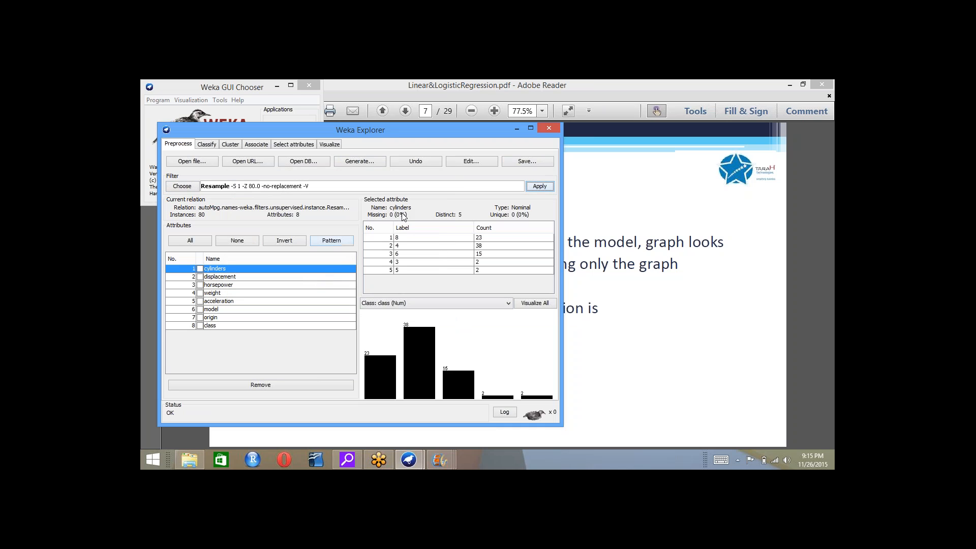
click(523, 166)
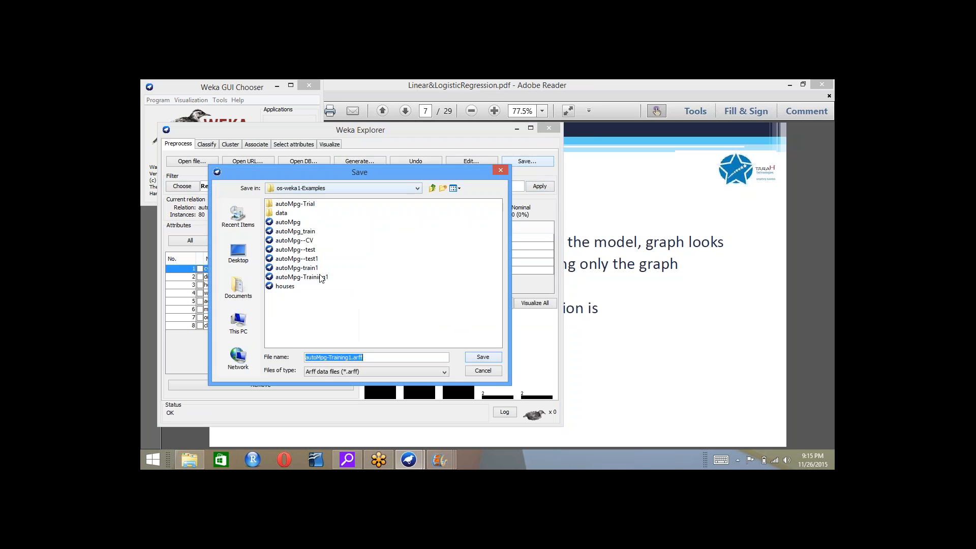
drag(350, 358, 329, 357)
text(test)
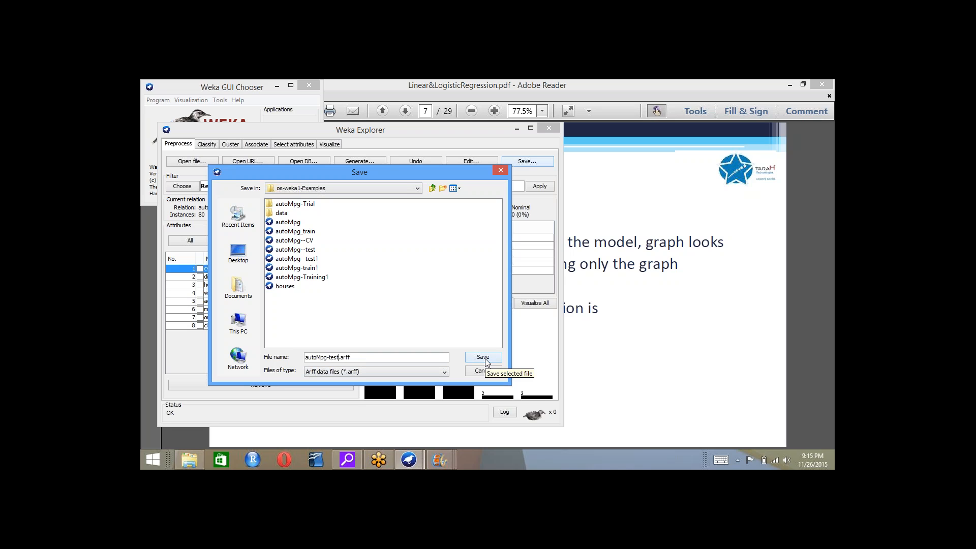
click(484, 358)
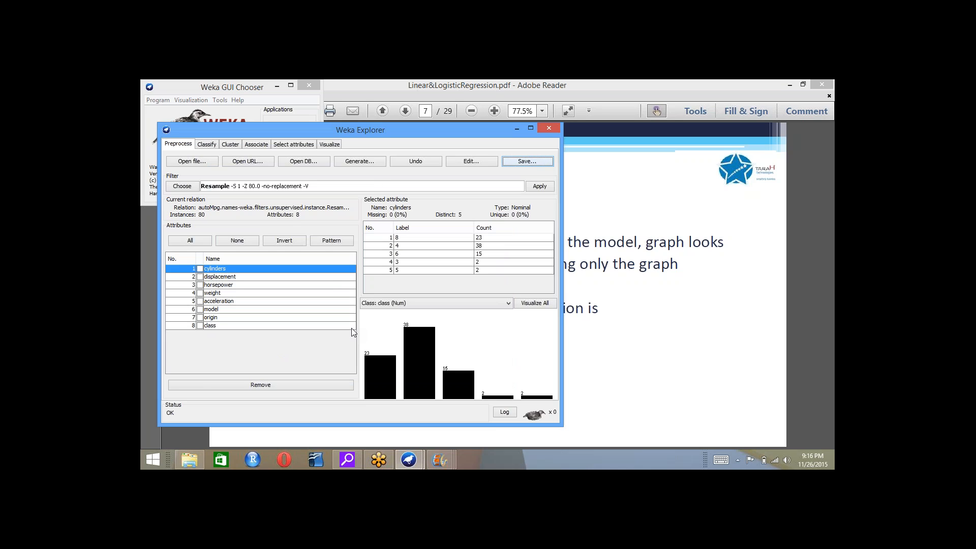
Undo the inverted resampling, set Resample's invertSelection to False, and apply the filter to the full autoMpg data.
click(410, 166)
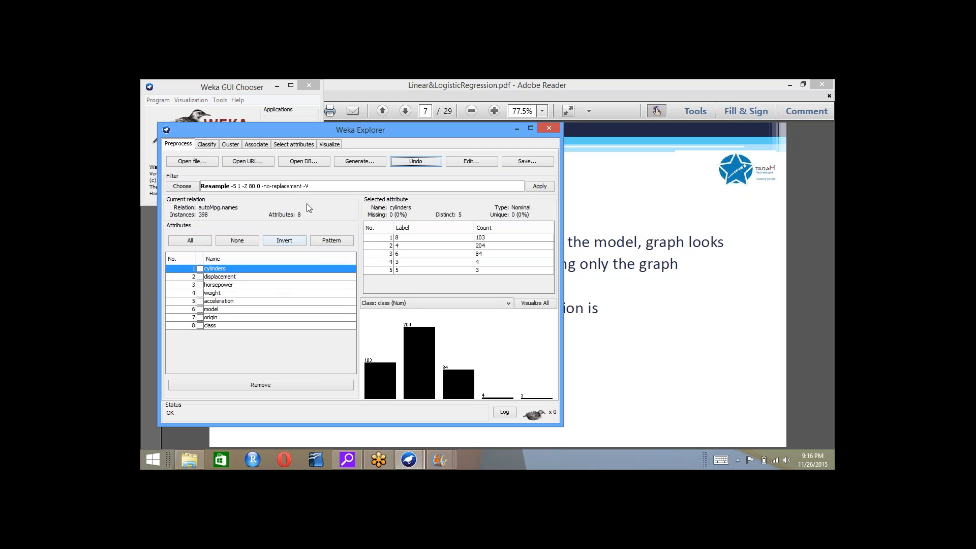
click(262, 189)
click(314, 246)
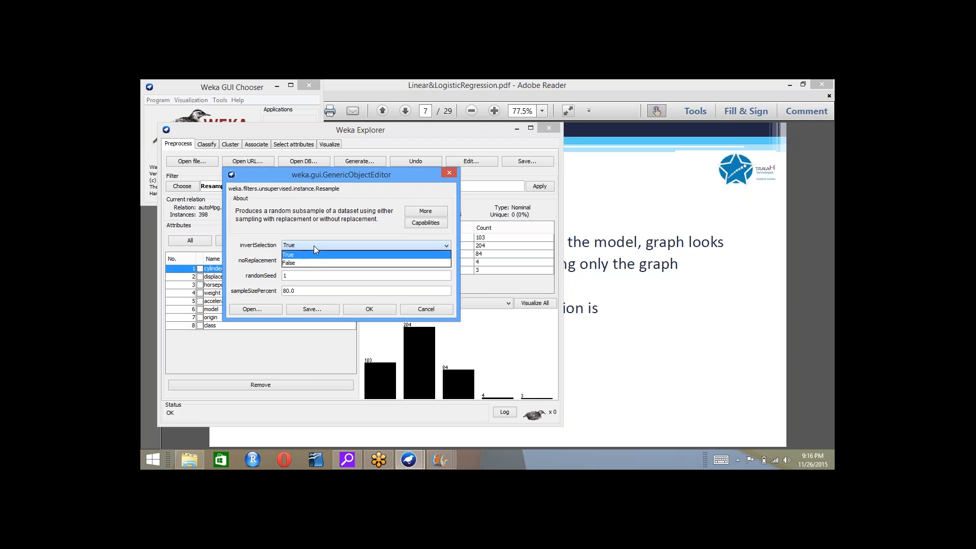
click(312, 261)
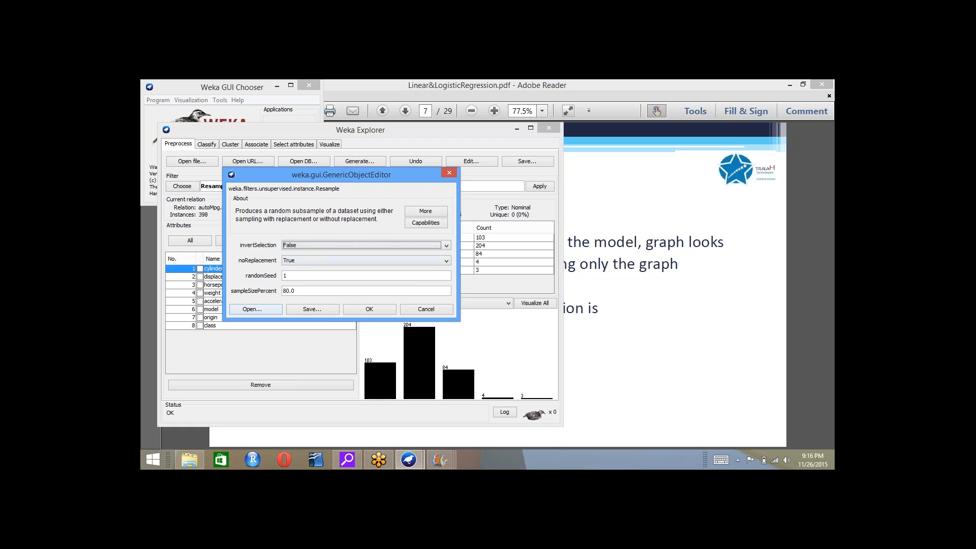
click(358, 310)
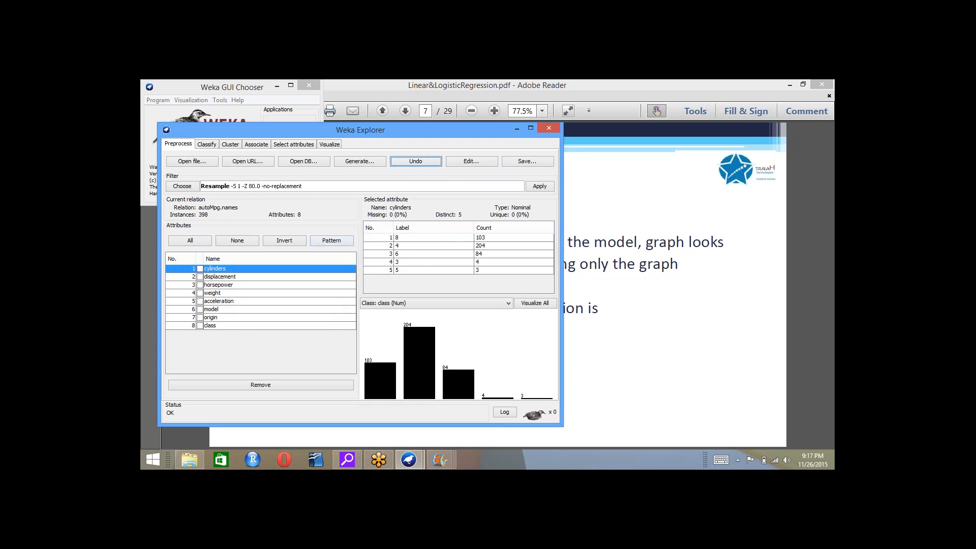
click(548, 186)
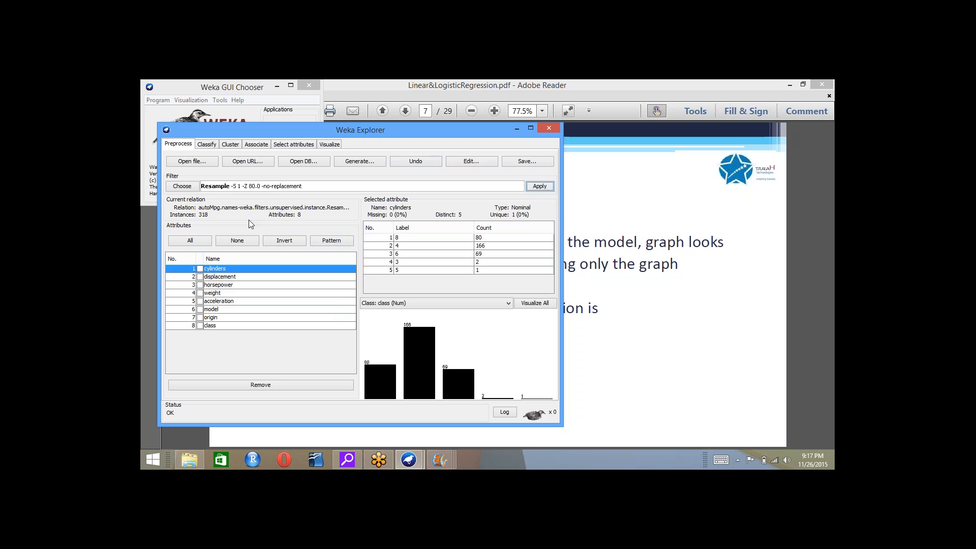
Save the resampled data as autoMpg-tarin2.arff in the os-weka1-Examples folder.
click(527, 161)
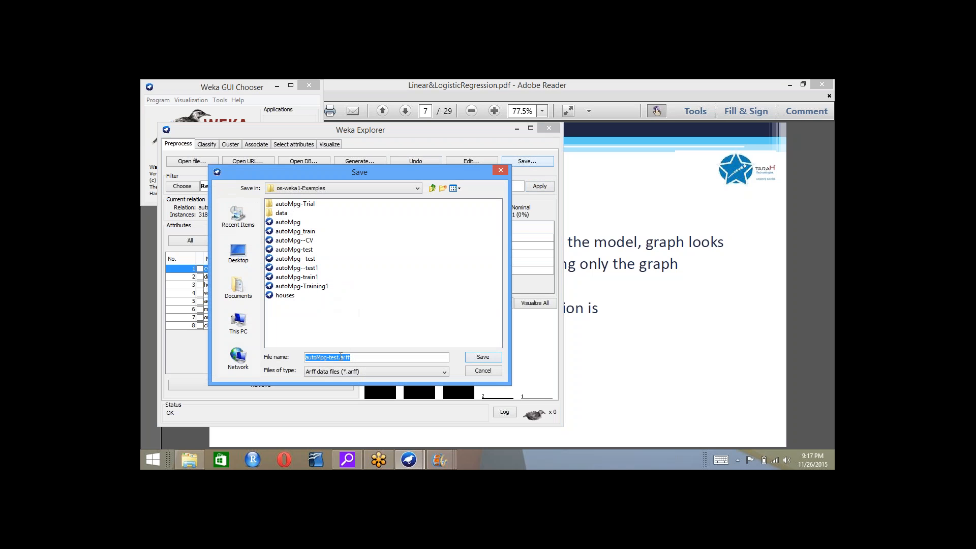
drag(340, 357, 330, 357)
text(train2)
click(485, 360)
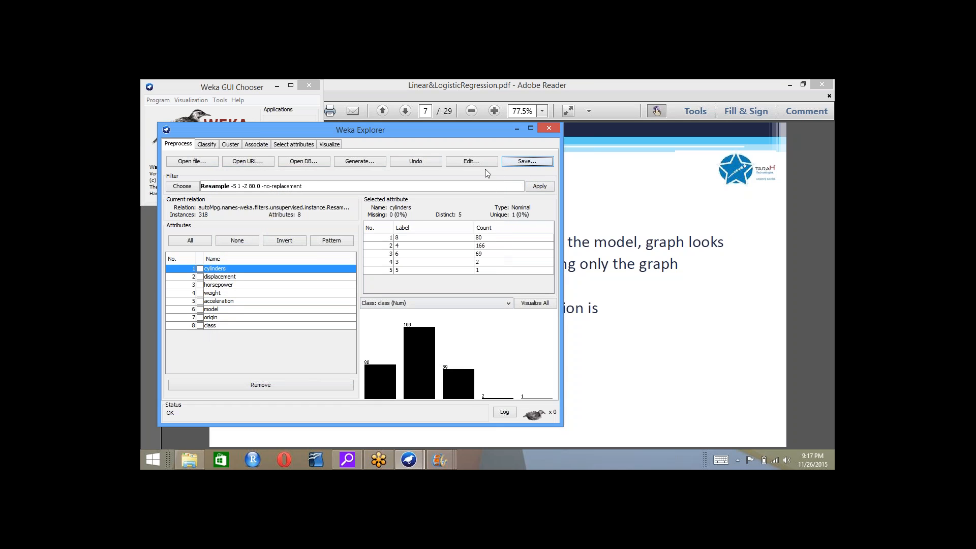
Undo the last resampling and review the Resample filter's options.
click(440, 161)
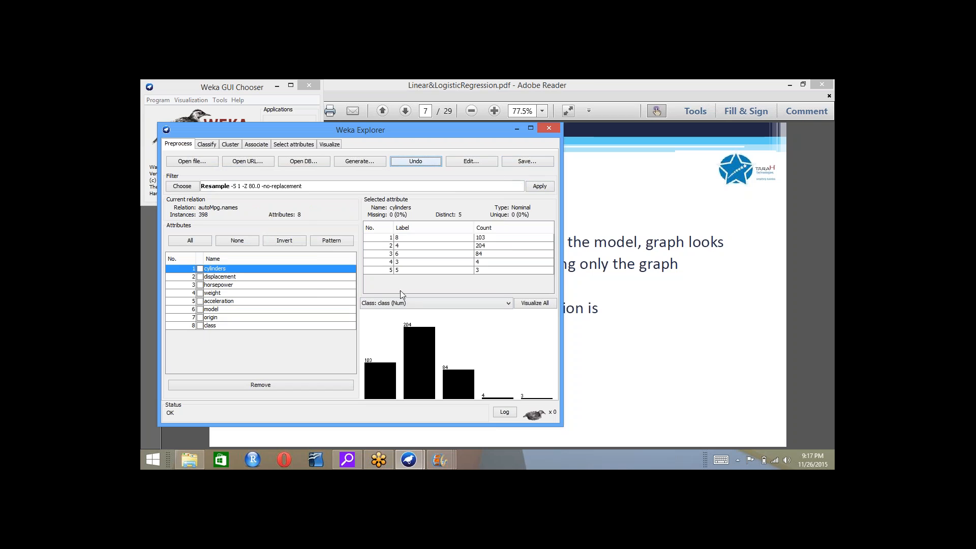
click(281, 186)
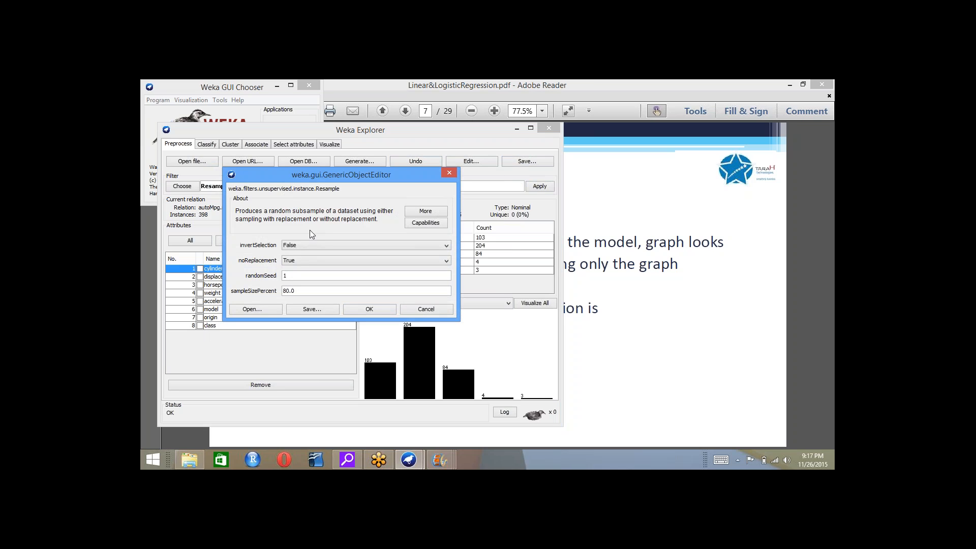
drag(423, 176, 358, 294)
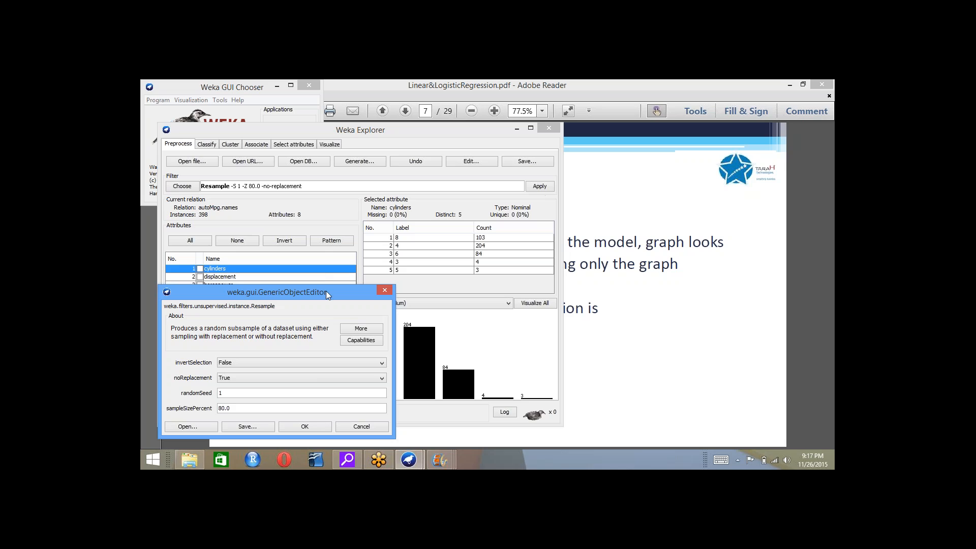
click(385, 291)
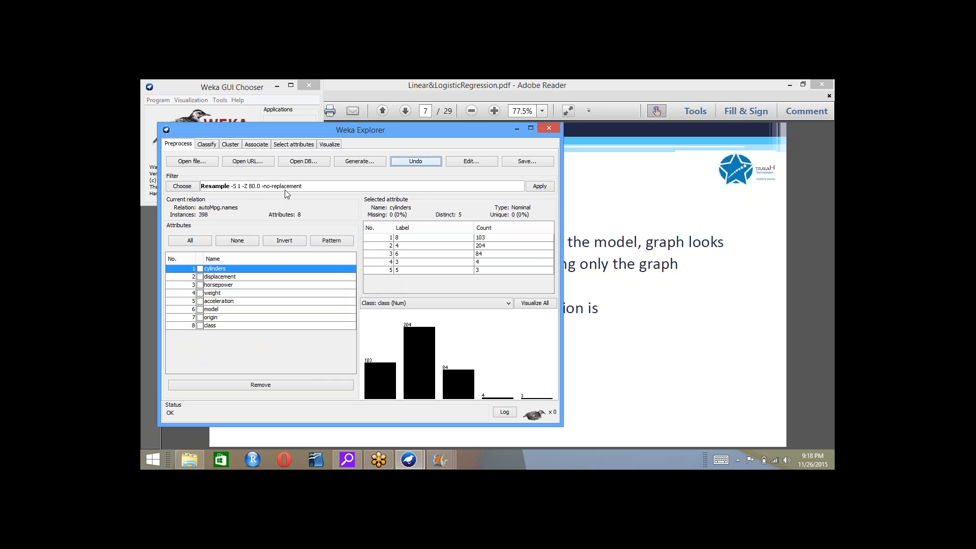
Reload autoMpg.arff and apply Resample with invertSelection False, noReplacement True, randomSeed 1 and sampleSizePercent 80.
click(215, 163)
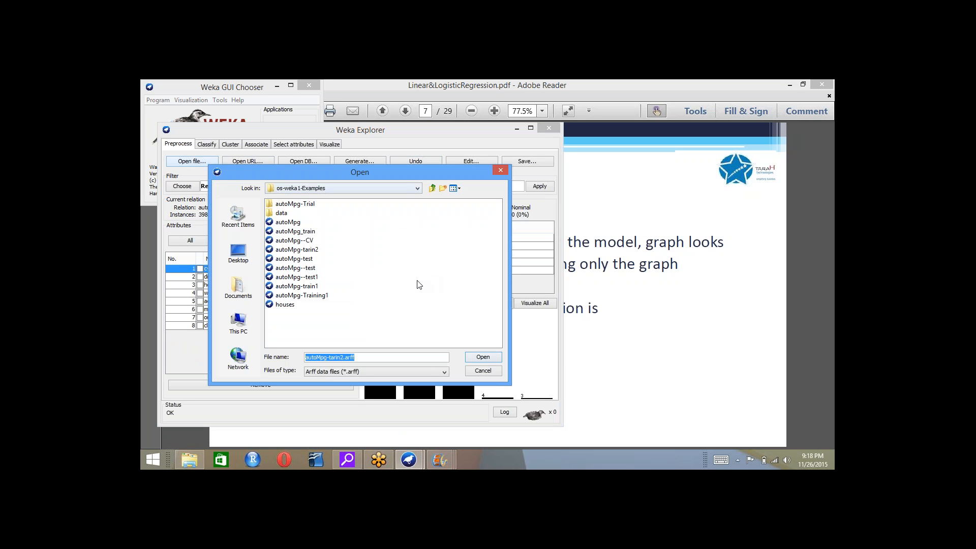
click(485, 359)
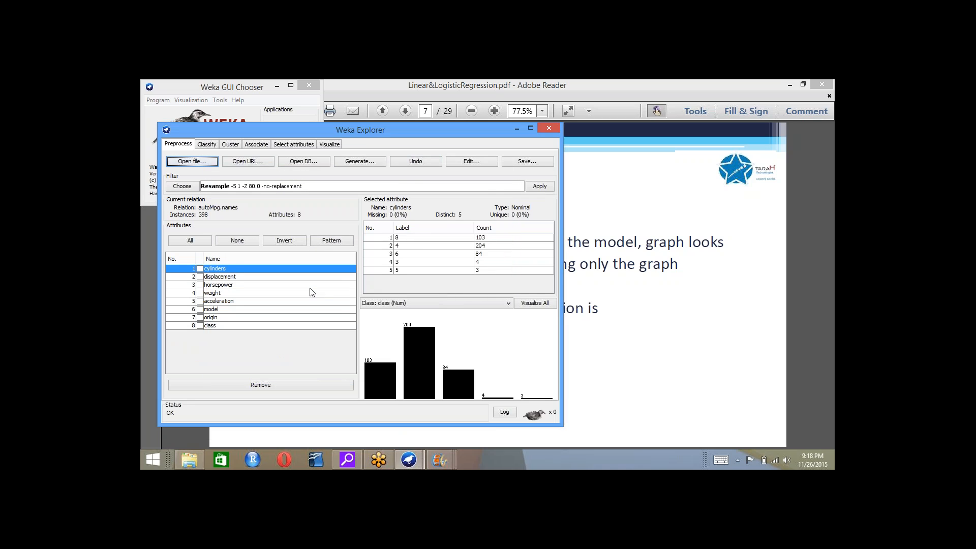
click(184, 187)
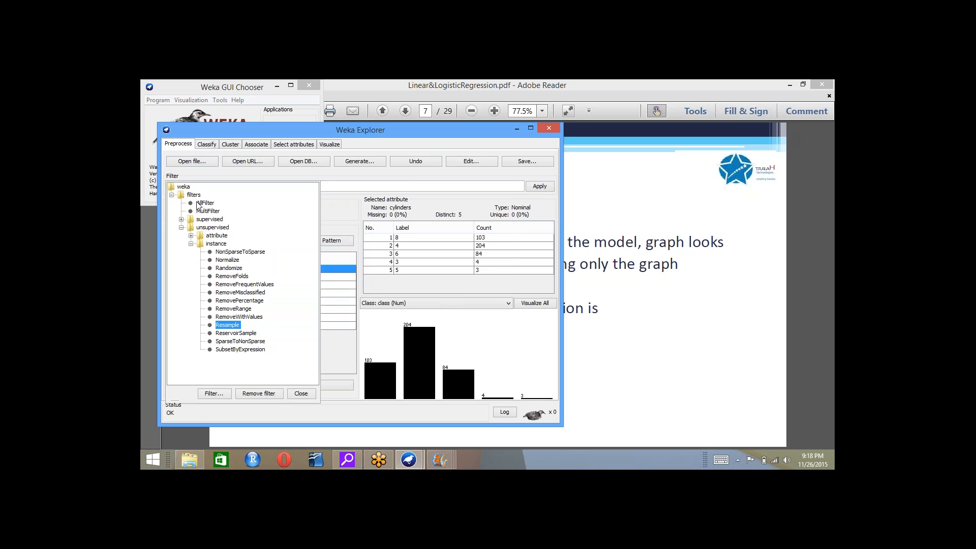
click(301, 393)
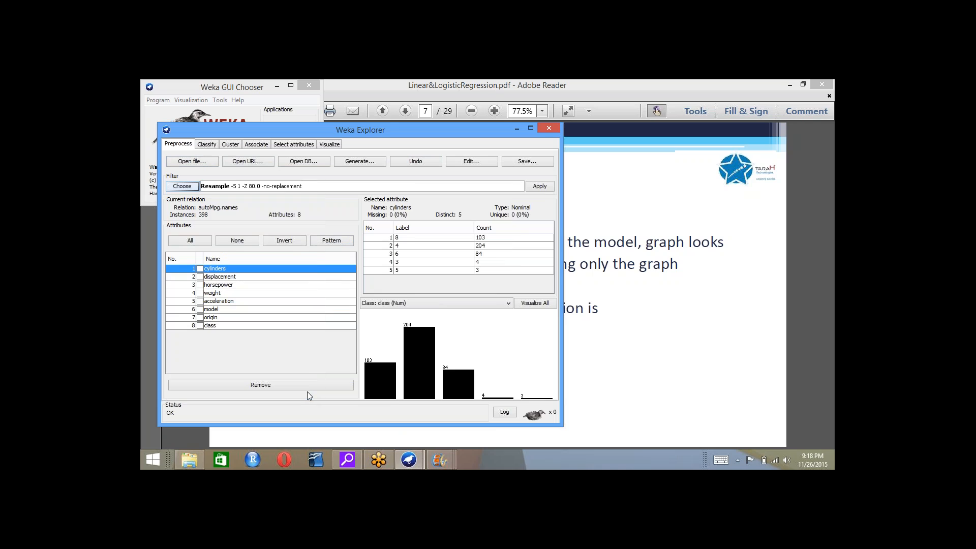
click(293, 190)
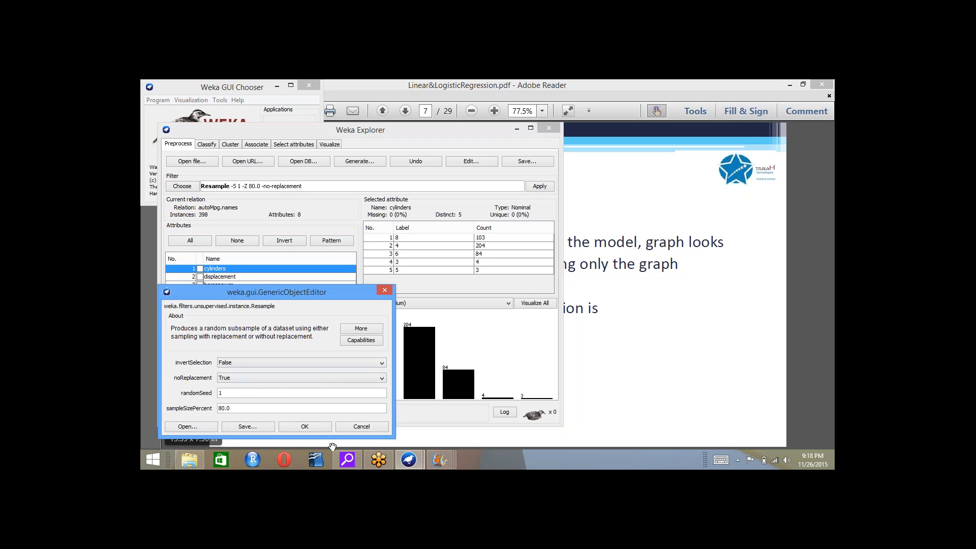
click(322, 429)
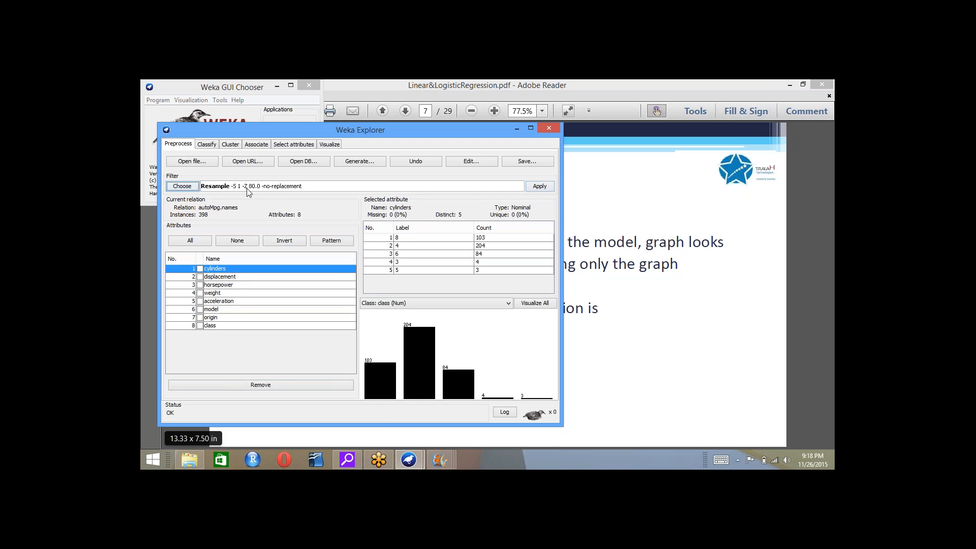
click(534, 188)
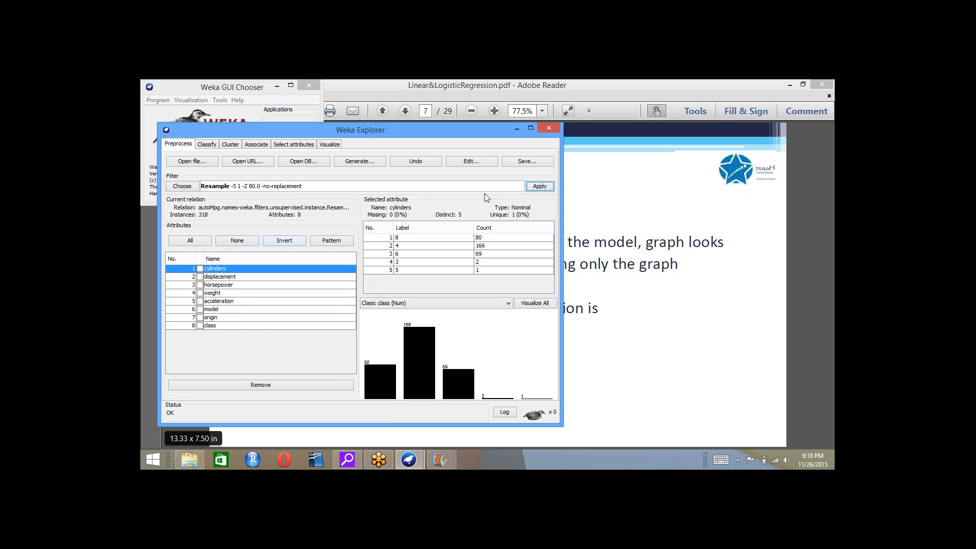
Save the resampled training data as autoMpg-trainin3.arff in the os-weka1-Examples folder.
click(512, 164)
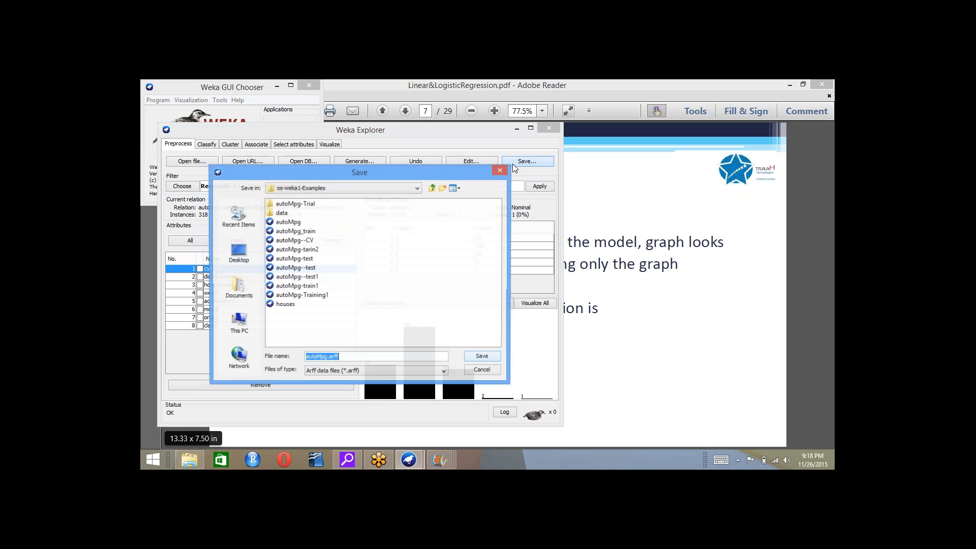
click(327, 357)
text(-trainin3)
click(478, 359)
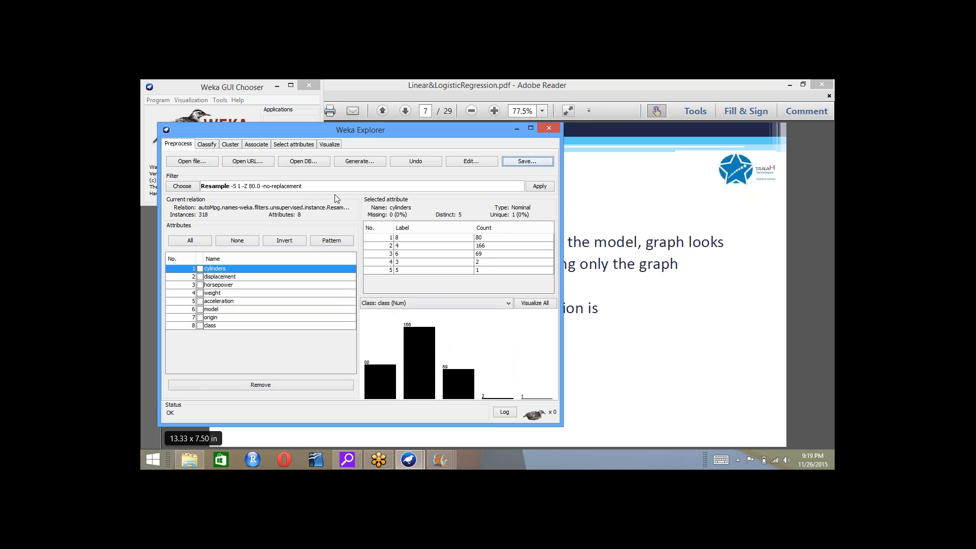
Undo the training resample, set Resample's invertSelection to True, and apply the filter to the full autoMpg data.
click(401, 162)
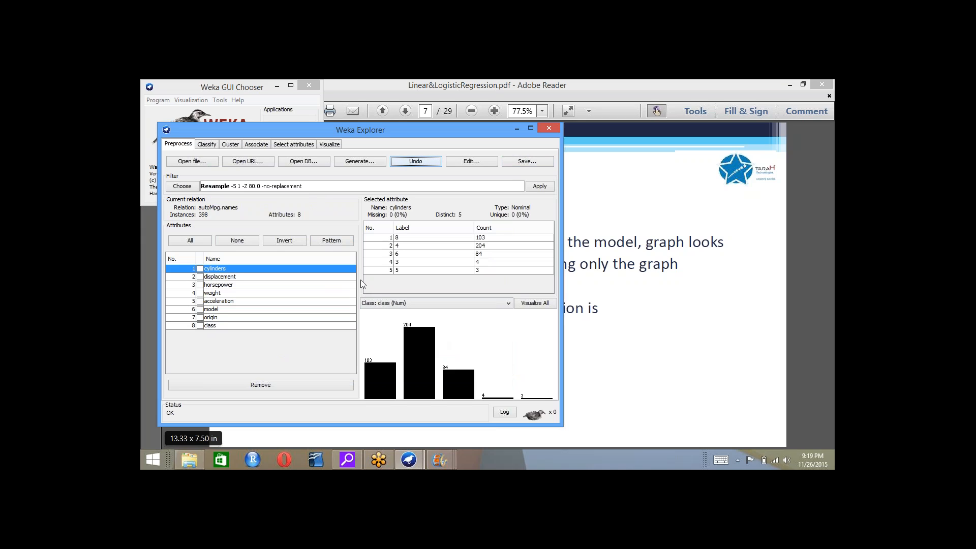
click(293, 188)
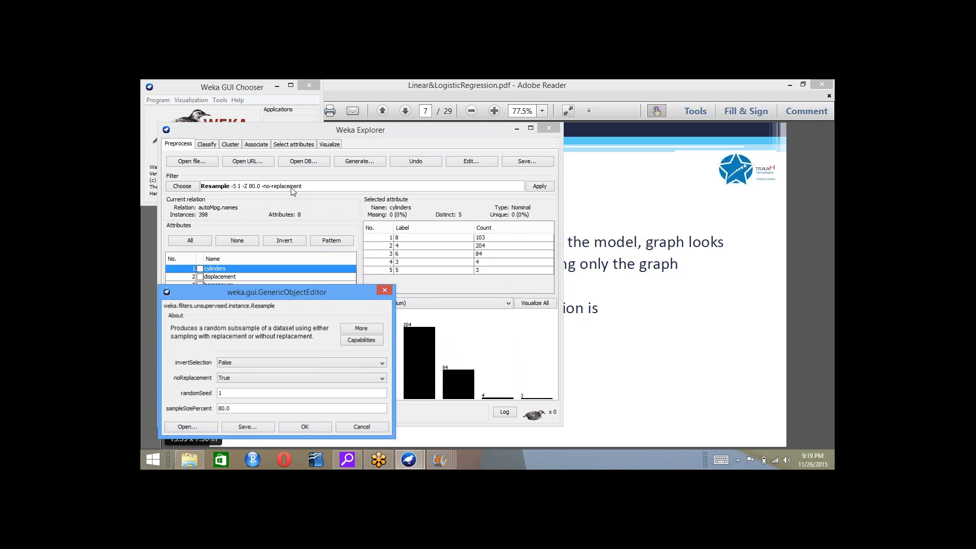
click(251, 359)
click(254, 376)
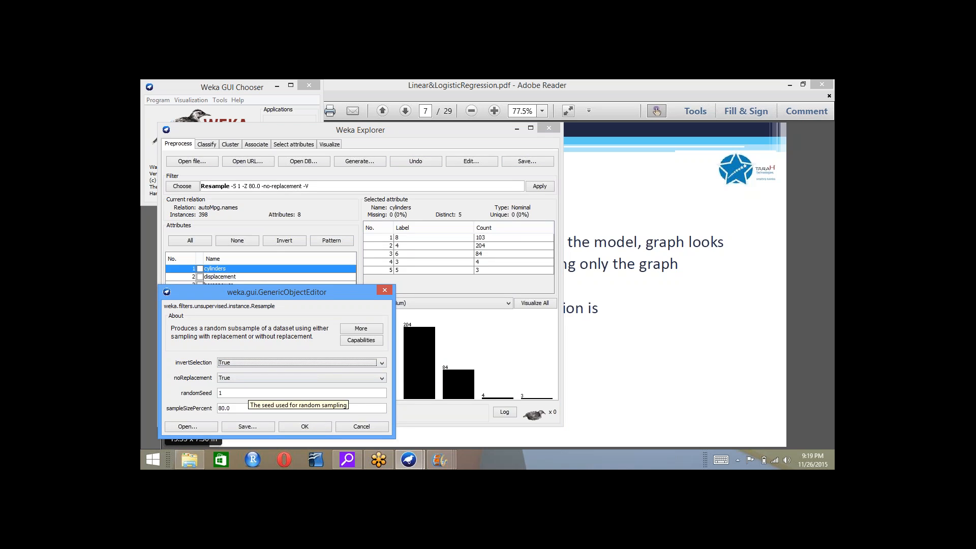
click(305, 426)
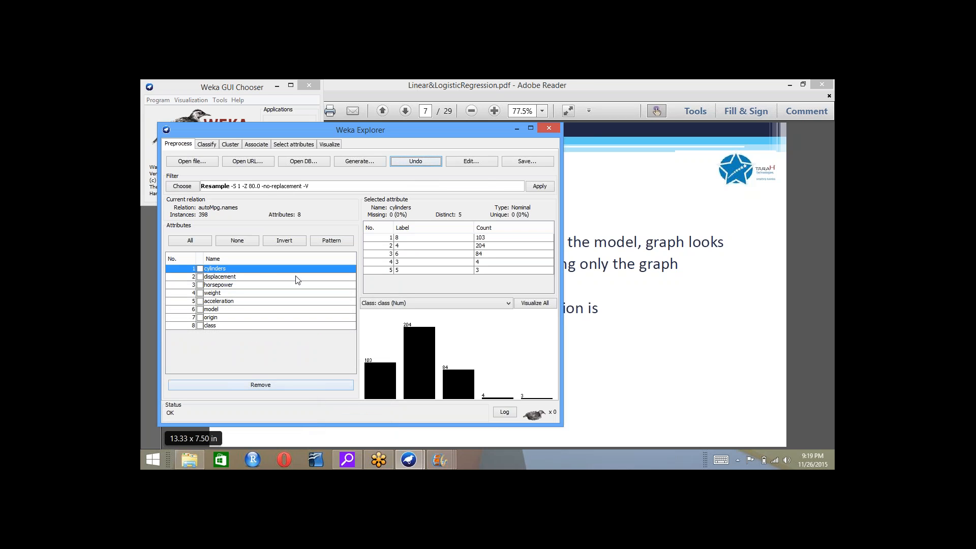
click(540, 186)
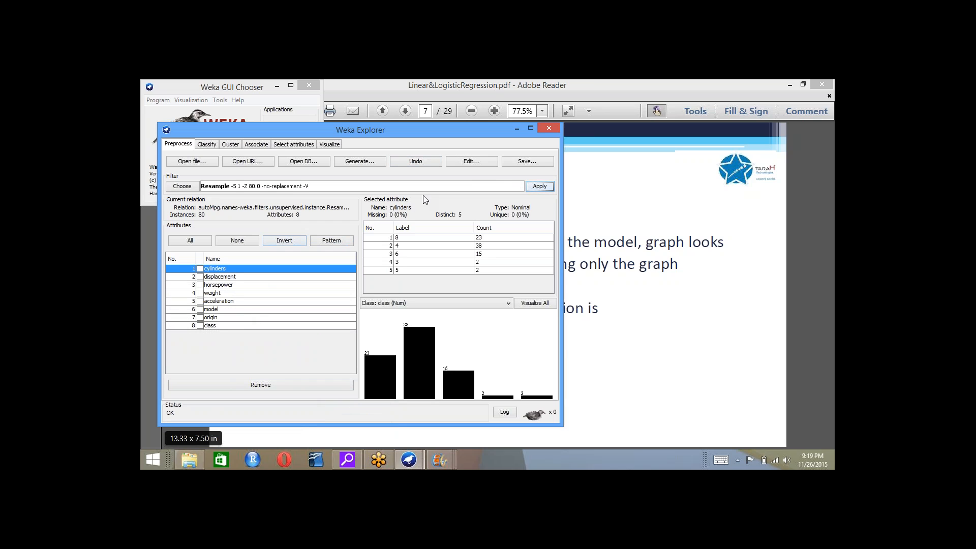
Save the inverted resample as autoMpg-test3.arff in the os-weka1-Examples folder.
click(539, 162)
click(346, 357)
drag(346, 356, 329, 355)
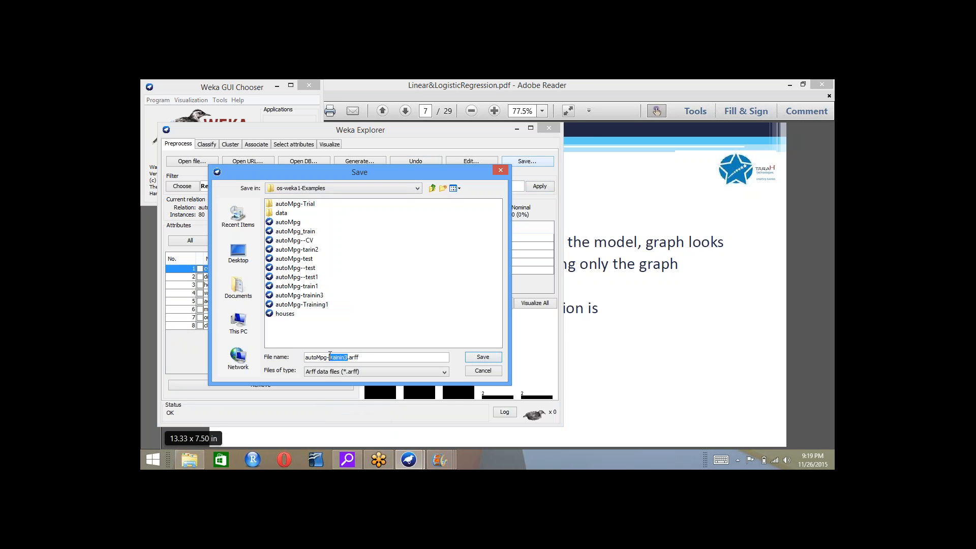
text(test3)
click(483, 357)
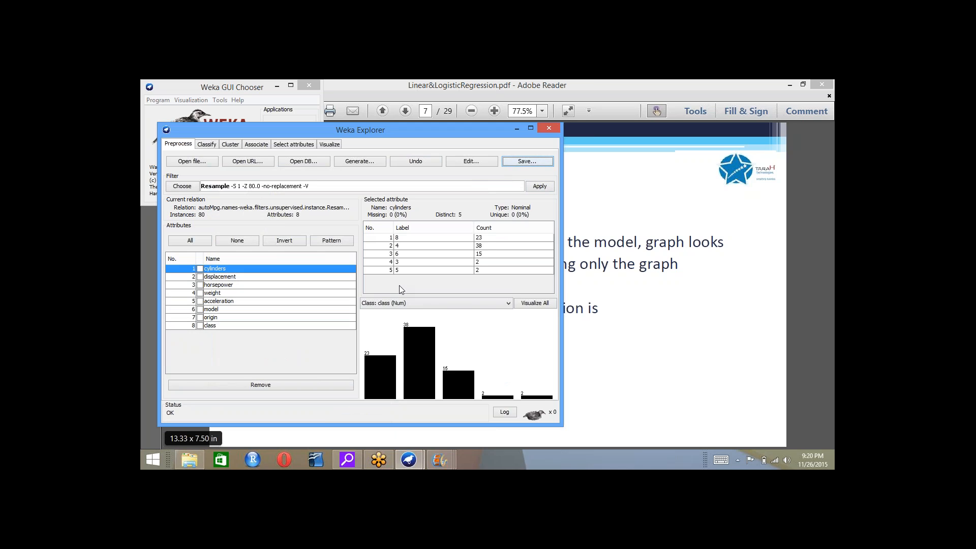
Undo the inverted resample of autoMpg and choose LinearRegression from the functions group as the classifier.
click(431, 162)
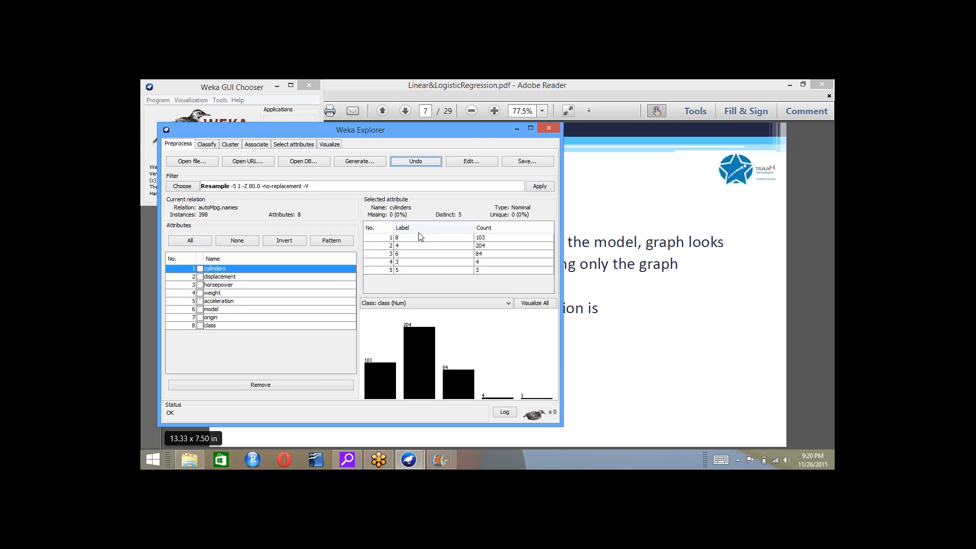
click(215, 146)
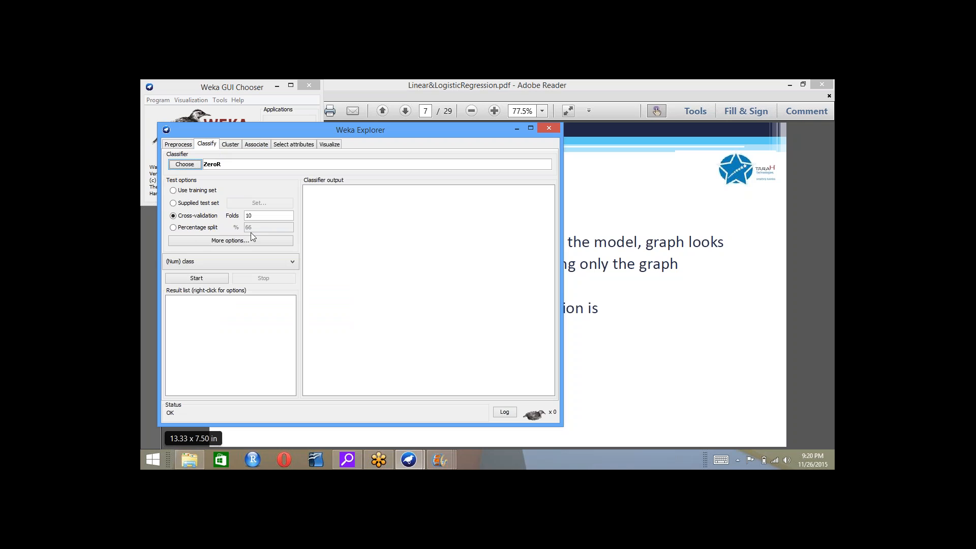
click(196, 166)
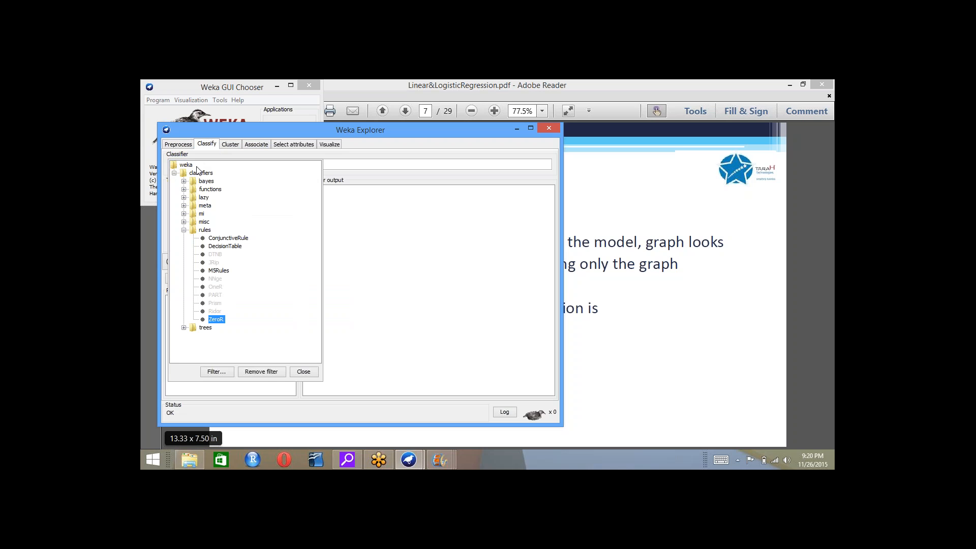
click(184, 189)
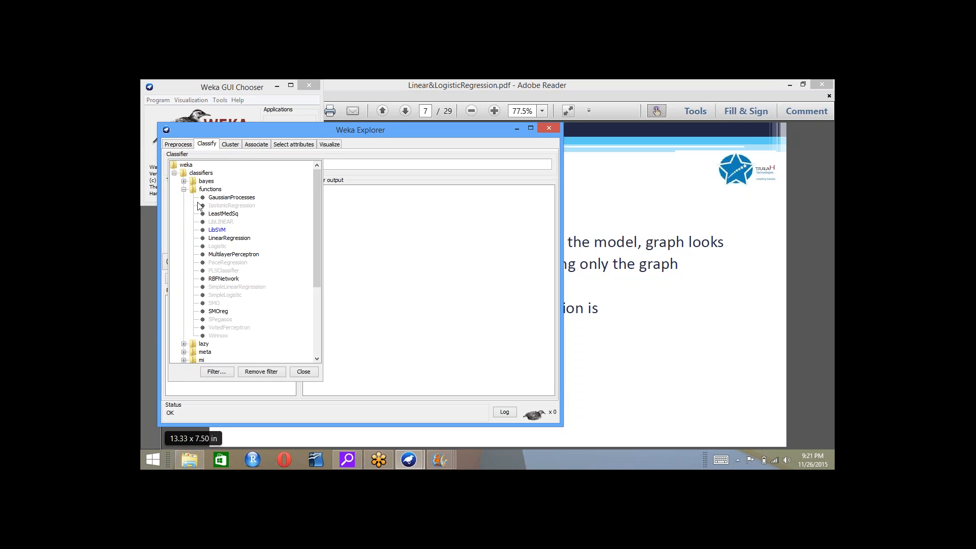
click(222, 239)
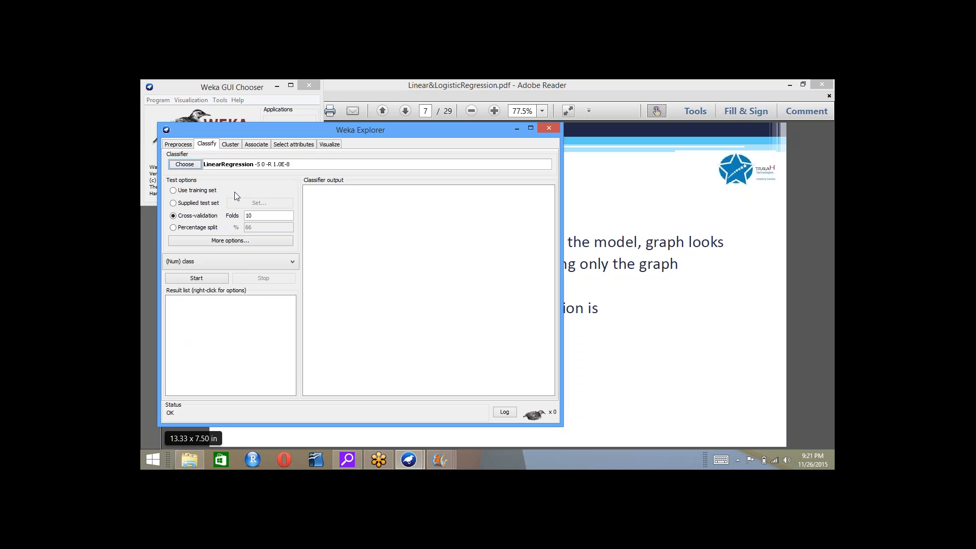
click(196, 165)
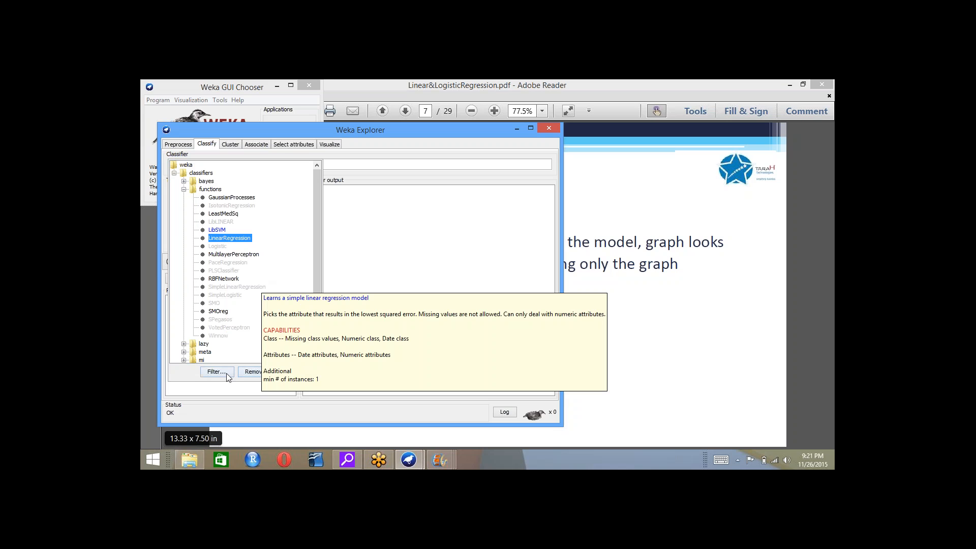
click(301, 373)
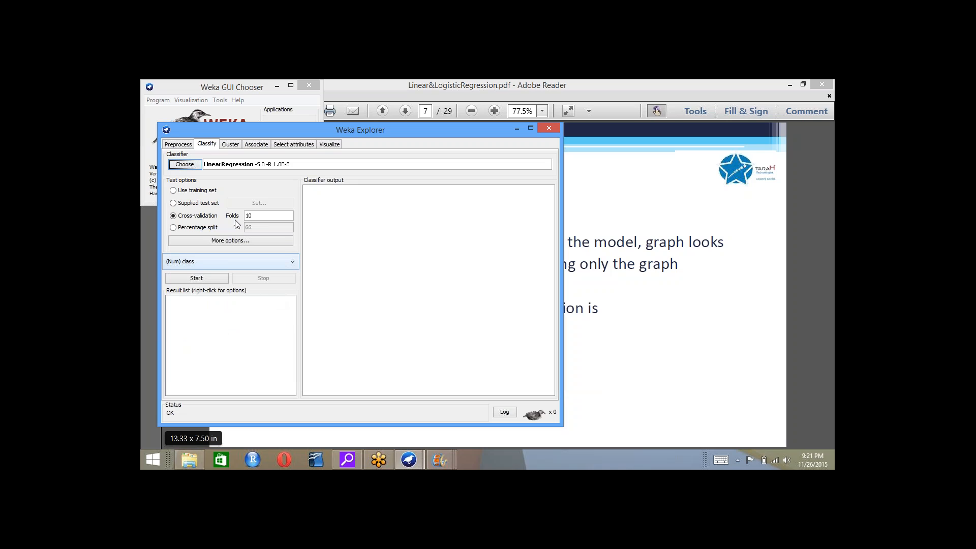
Set the classifier evaluation to use the training set and enable Output predictions.
click(173, 191)
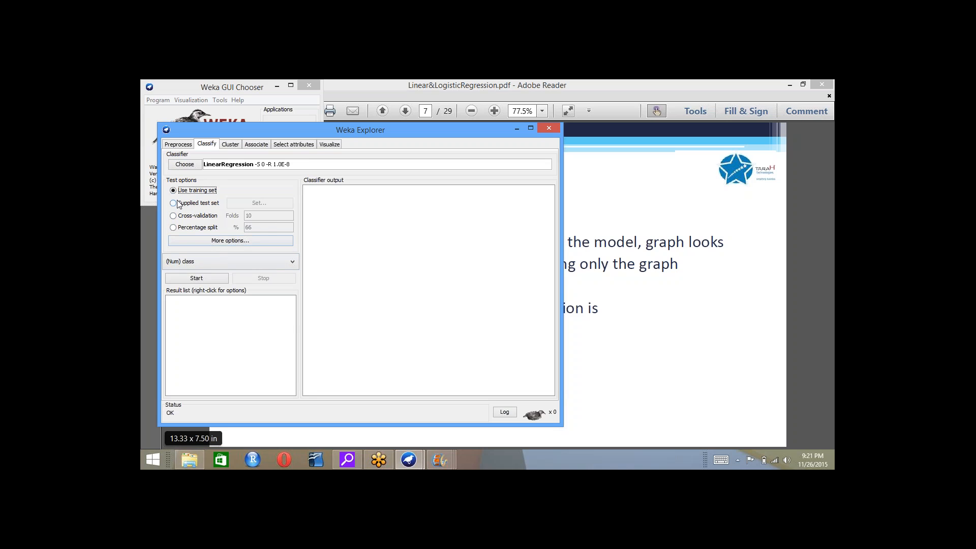
click(210, 242)
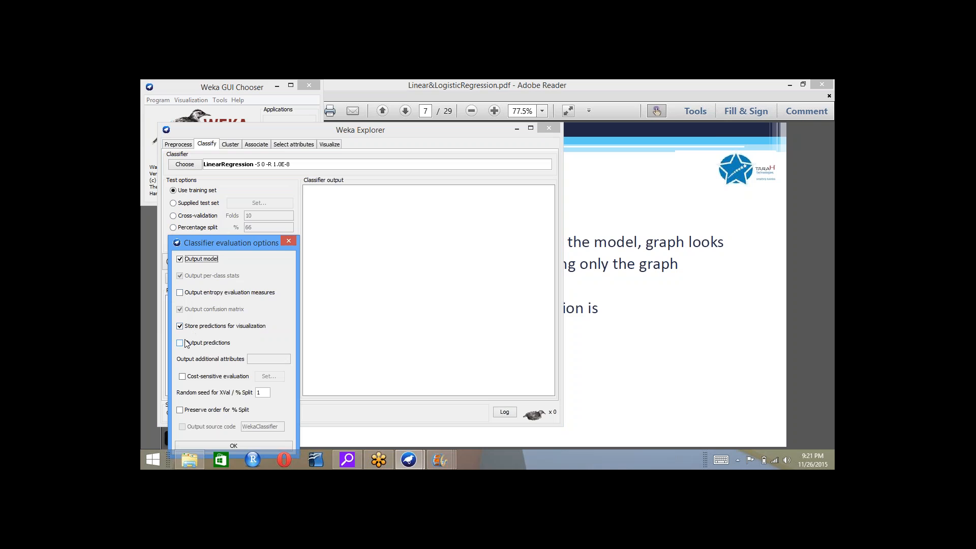
click(180, 344)
click(288, 243)
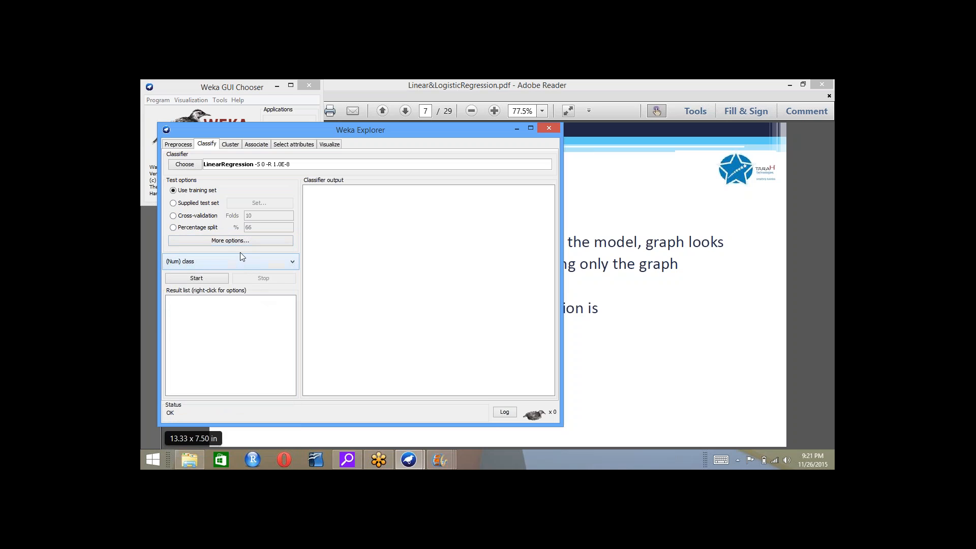
Try autoMpg-trainin3.arff as the supplied test set and return the test option to the training set.
click(177, 204)
click(270, 205)
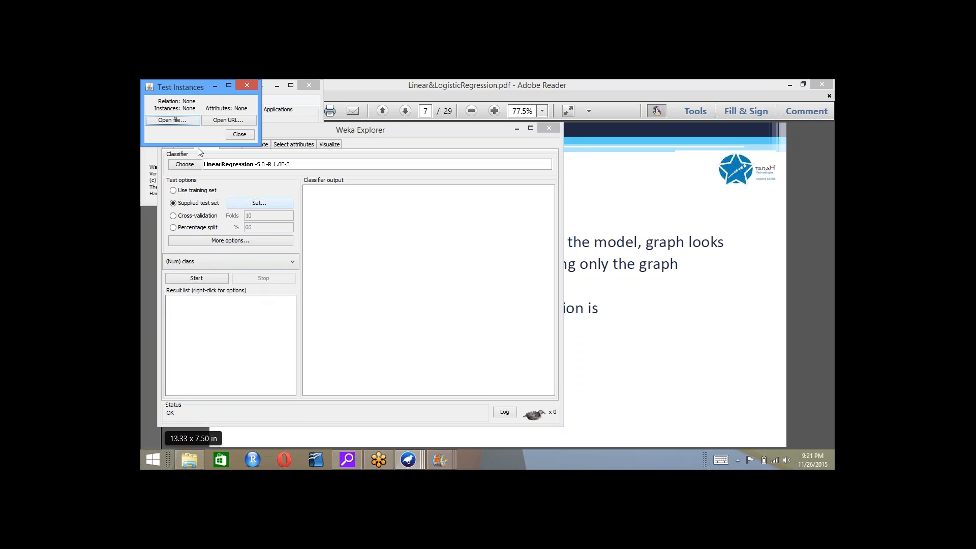
click(188, 120)
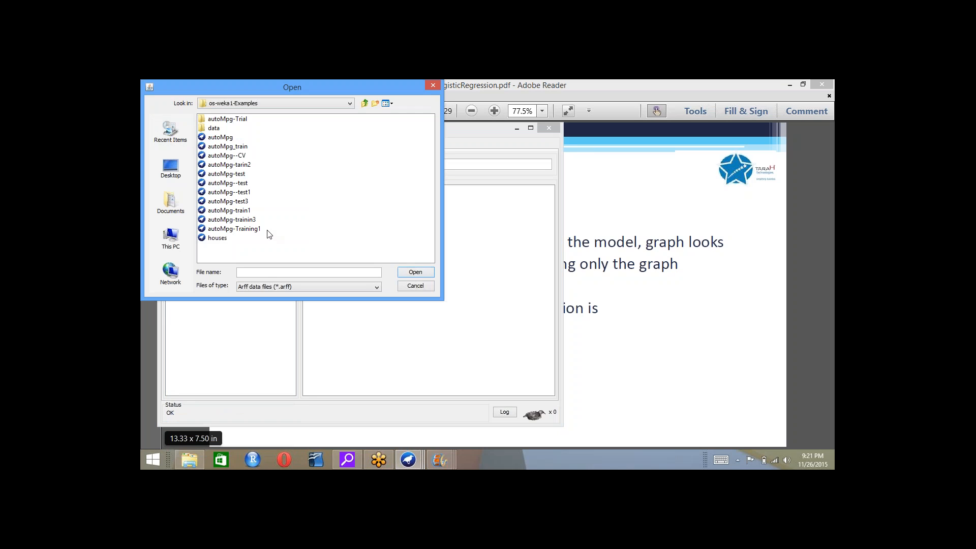
click(254, 221)
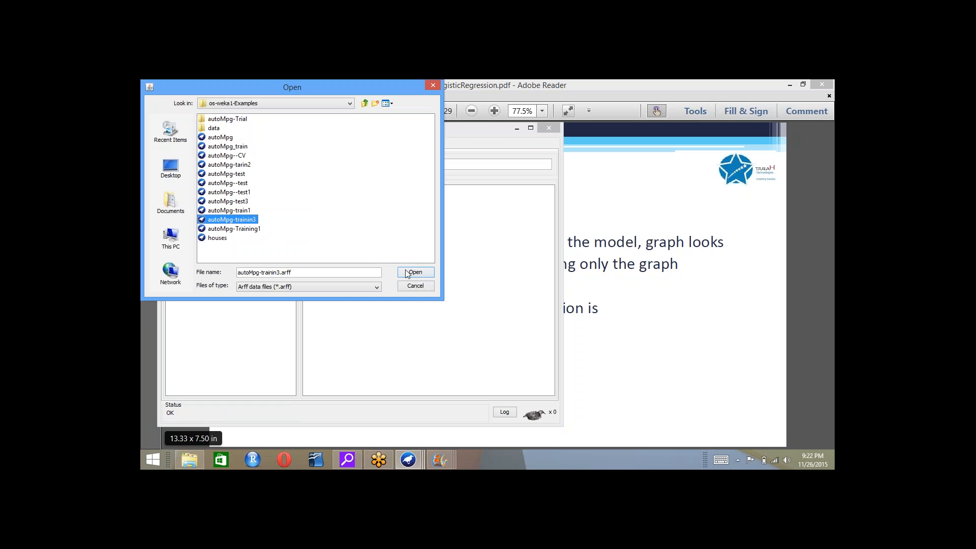
click(407, 273)
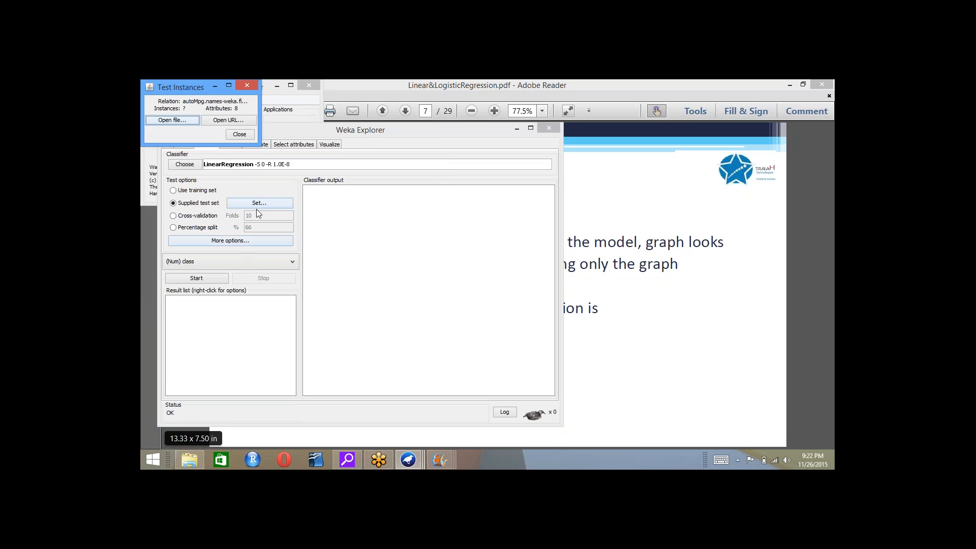
click(240, 135)
click(202, 191)
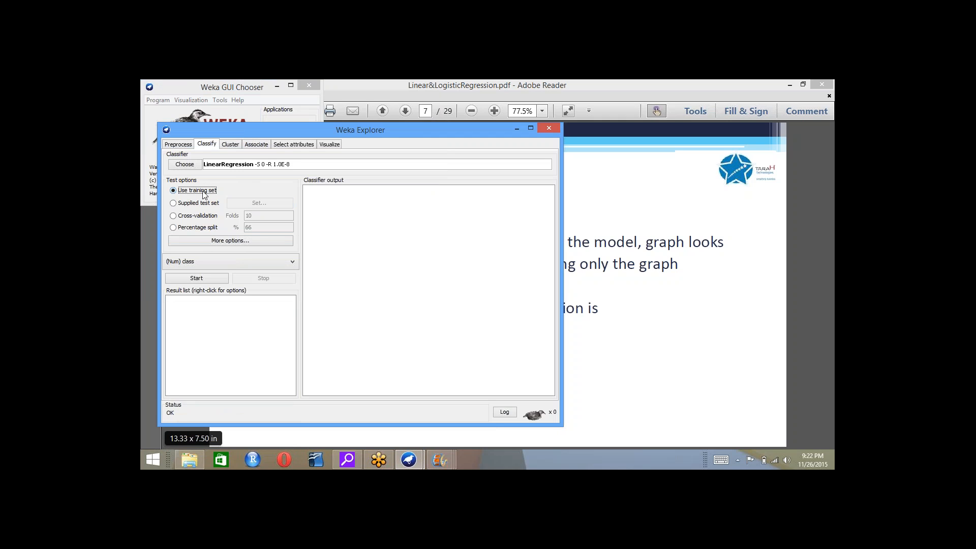
Load autoMpg-trainin3.arff from the os-weka1-Examples folder as the working dataset.
click(179, 144)
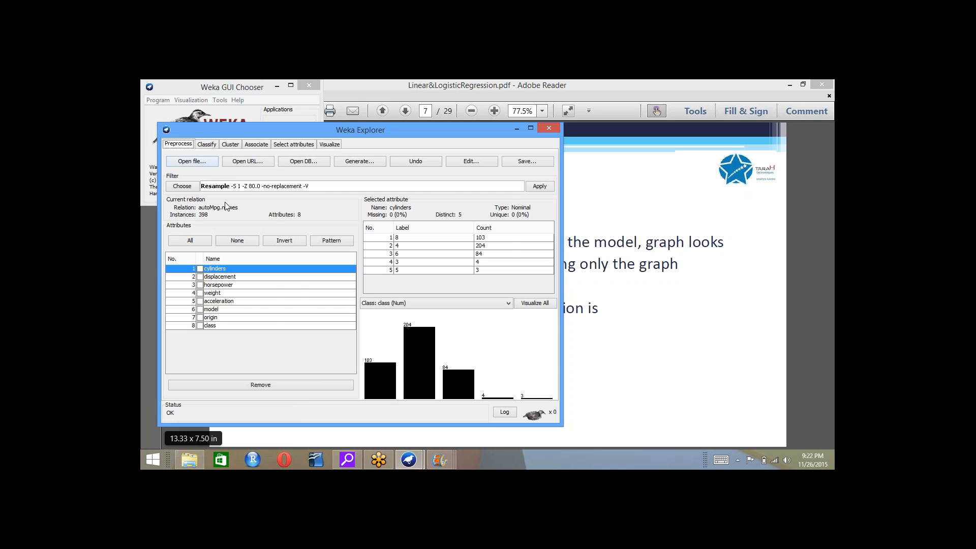
click(184, 162)
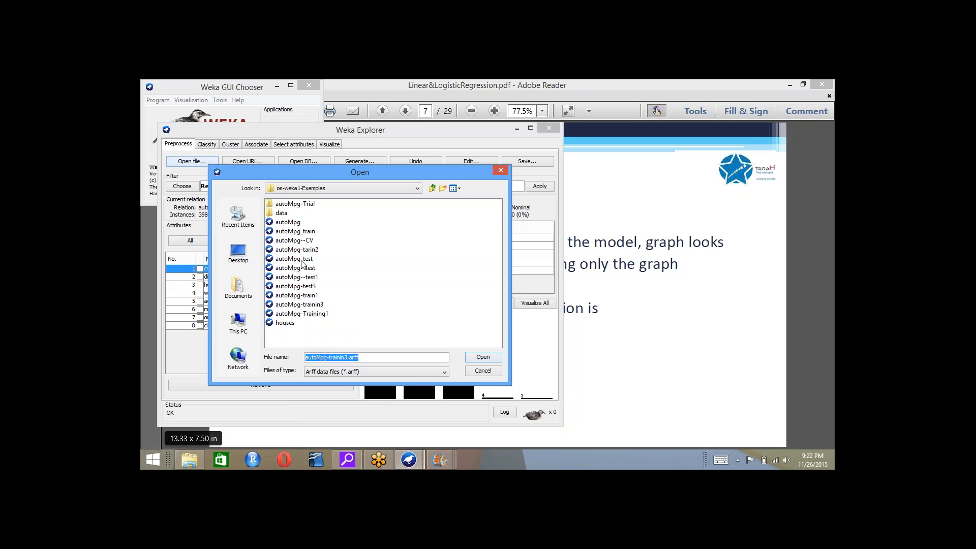
click(317, 304)
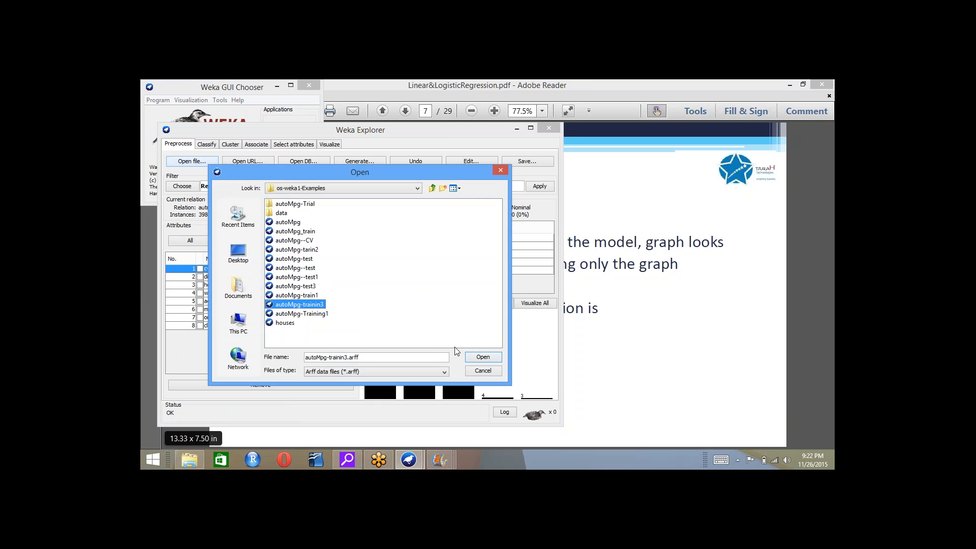
click(483, 358)
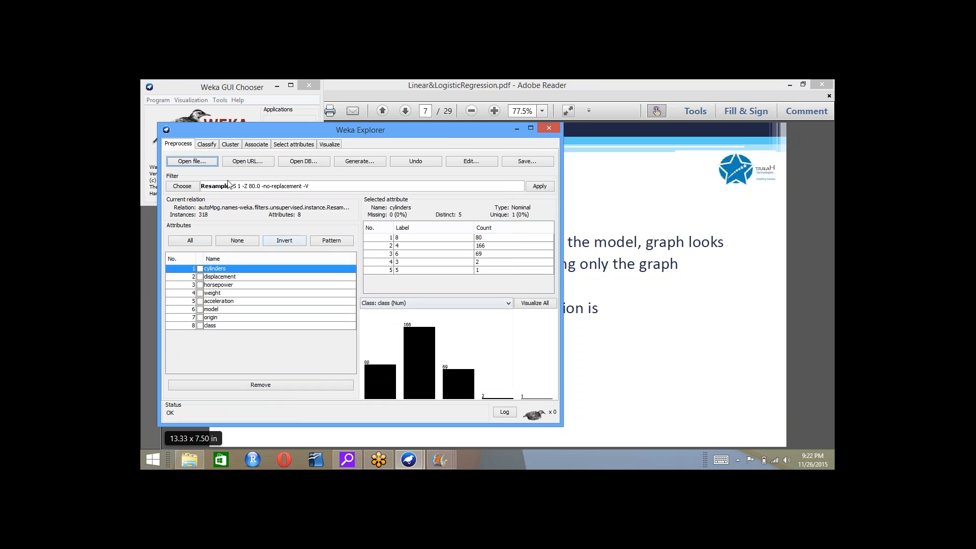
Reload autoMpg-trainin3.arff as the dataset for preprocessing.
click(206, 161)
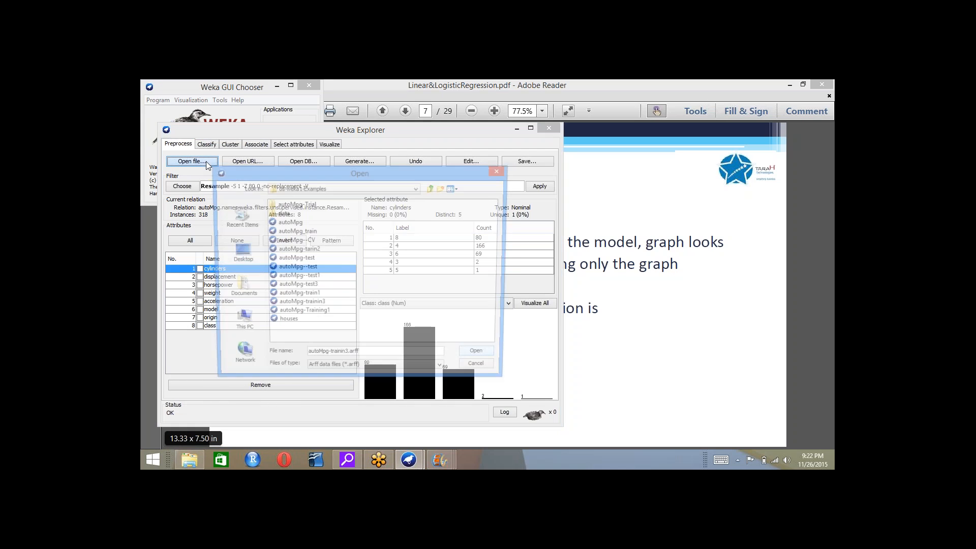
click(320, 305)
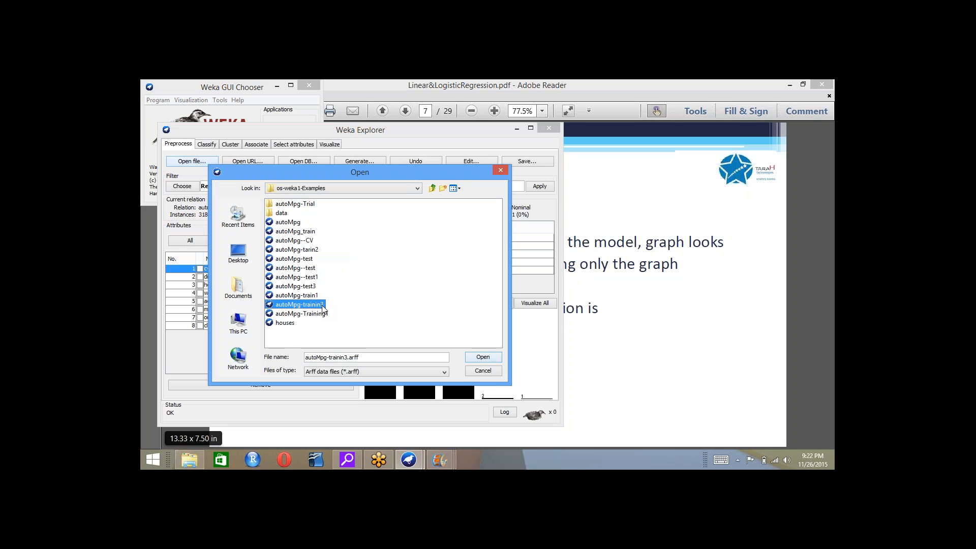
click(479, 357)
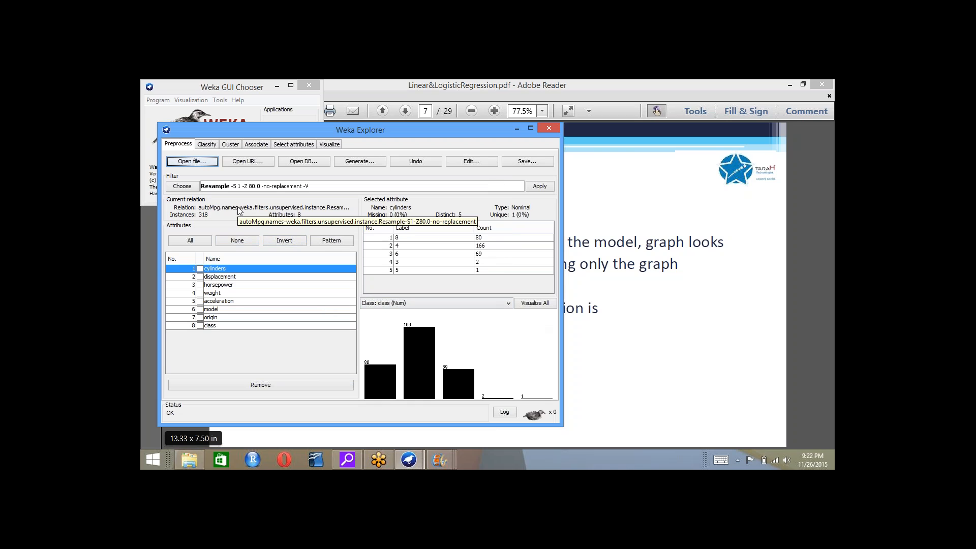
click(644, 382)
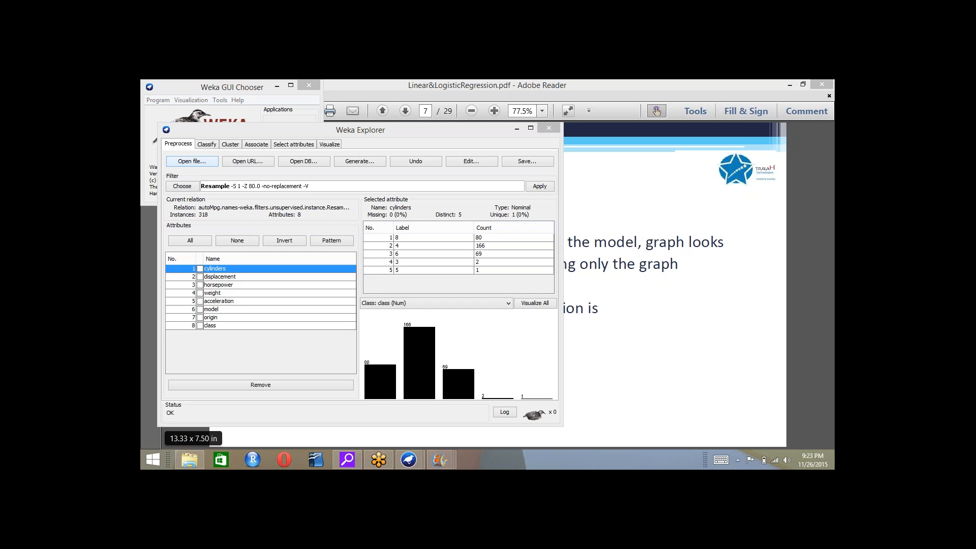
click(188, 162)
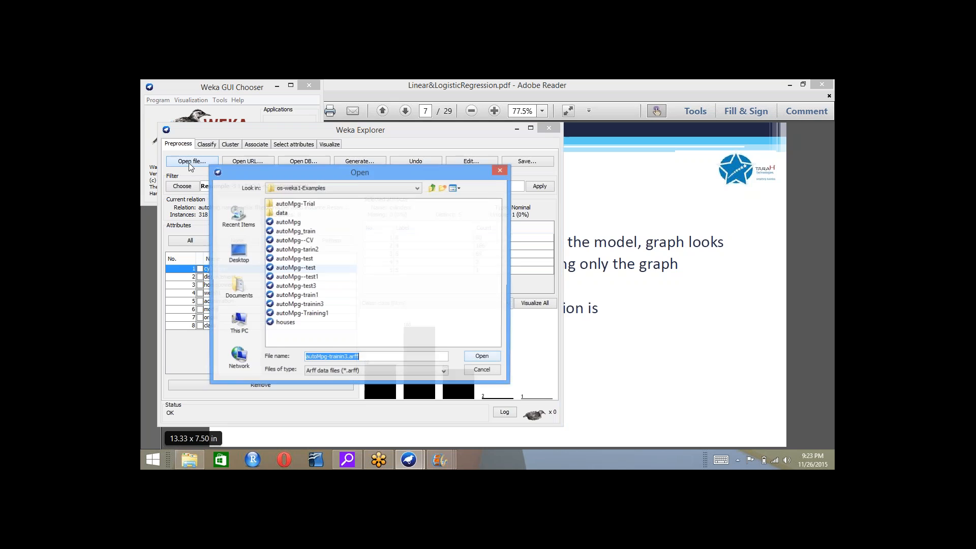
click(323, 307)
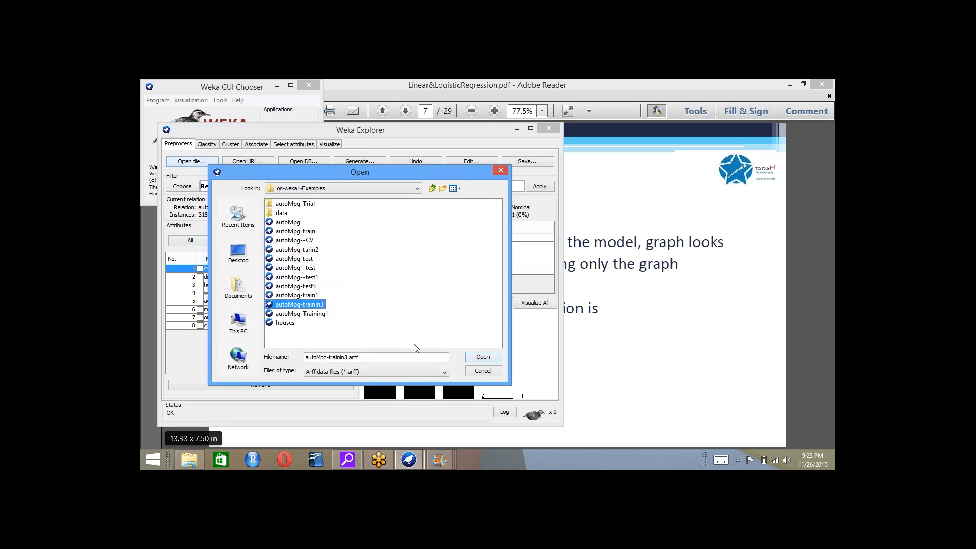
click(483, 356)
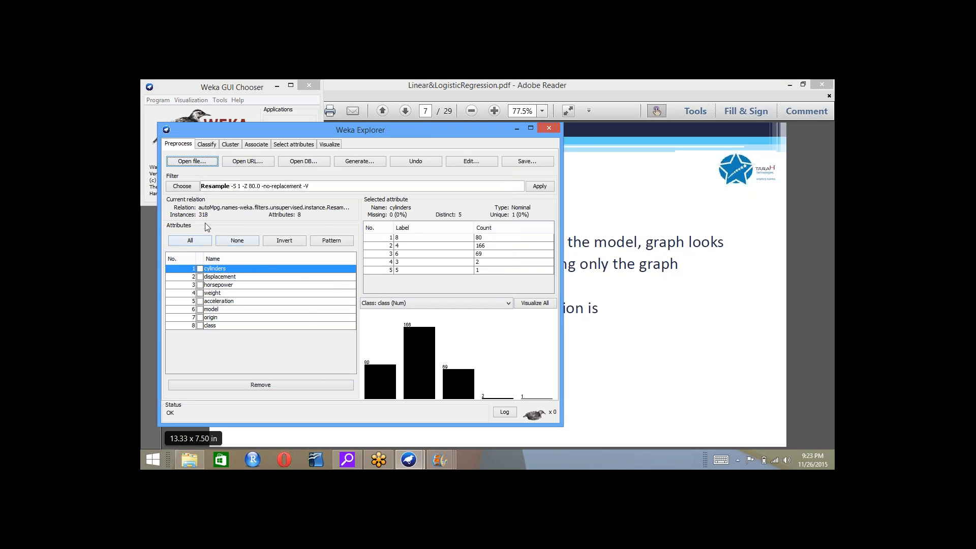
click(585, 378)
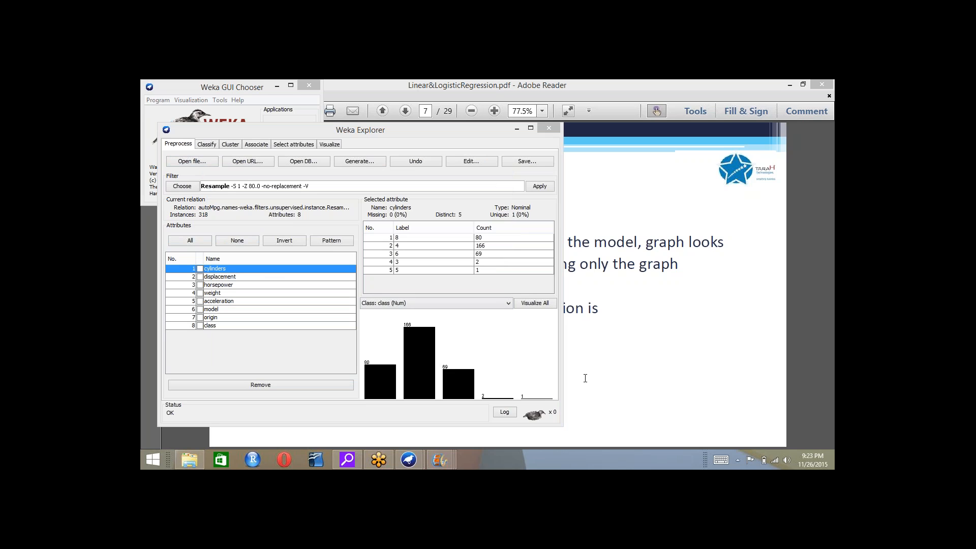
Build and evaluate the LinearRegression model on the training set with the numeric class attribute as target.
click(203, 146)
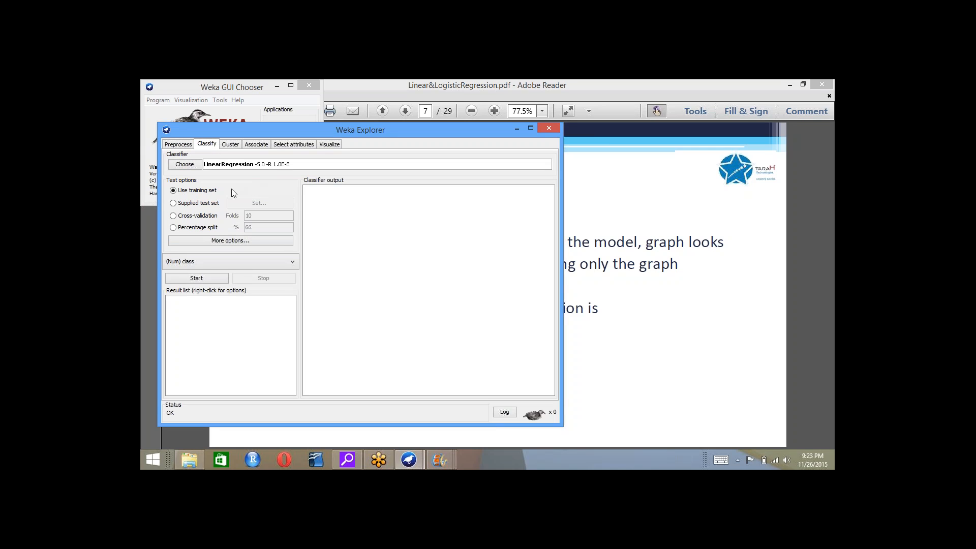
click(195, 167)
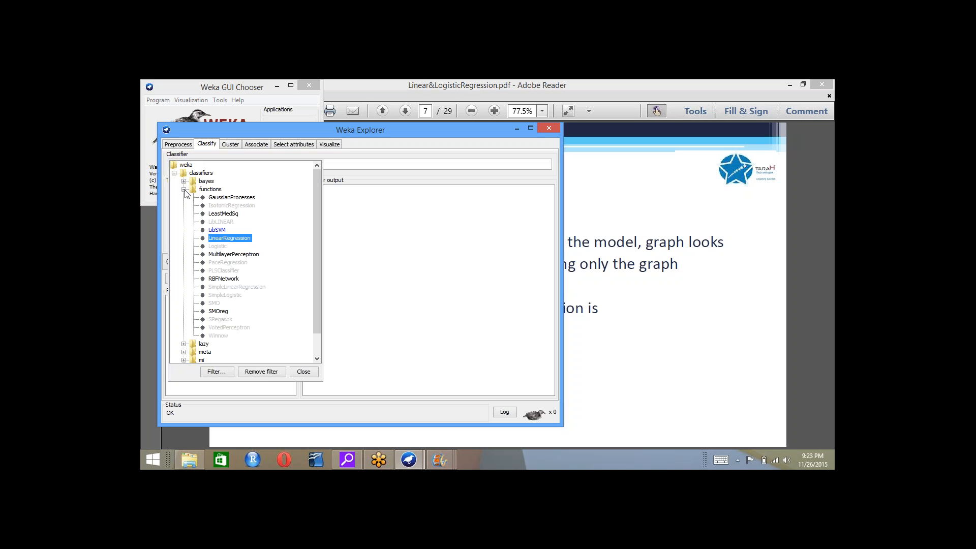
click(304, 372)
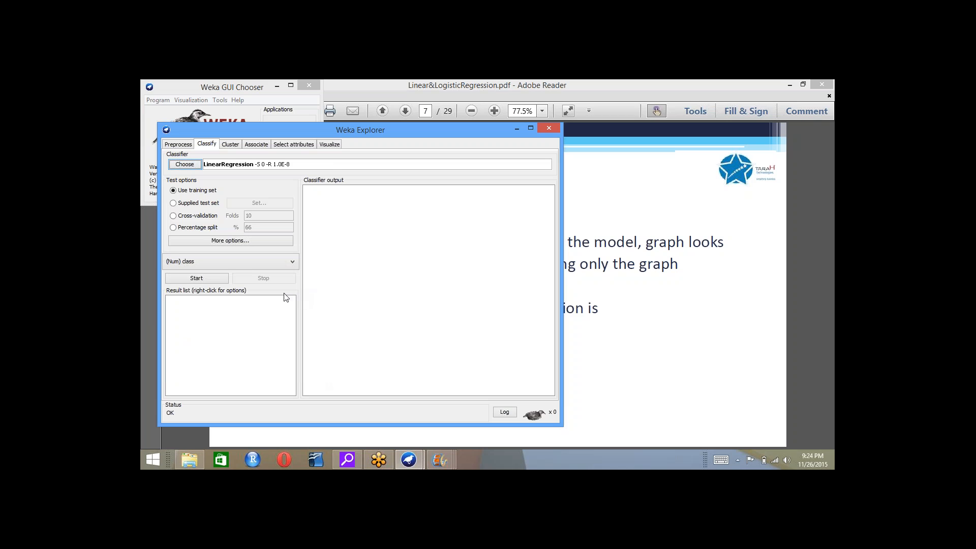
click(224, 281)
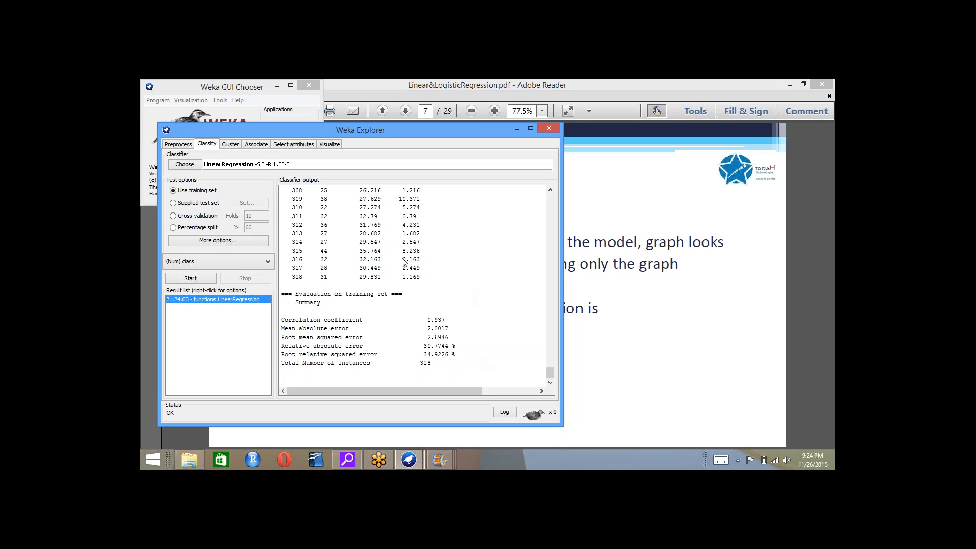
Examine the regression equation in the classifier output, highlighting the displacement and weight terms.
drag(550, 373, 545, 216)
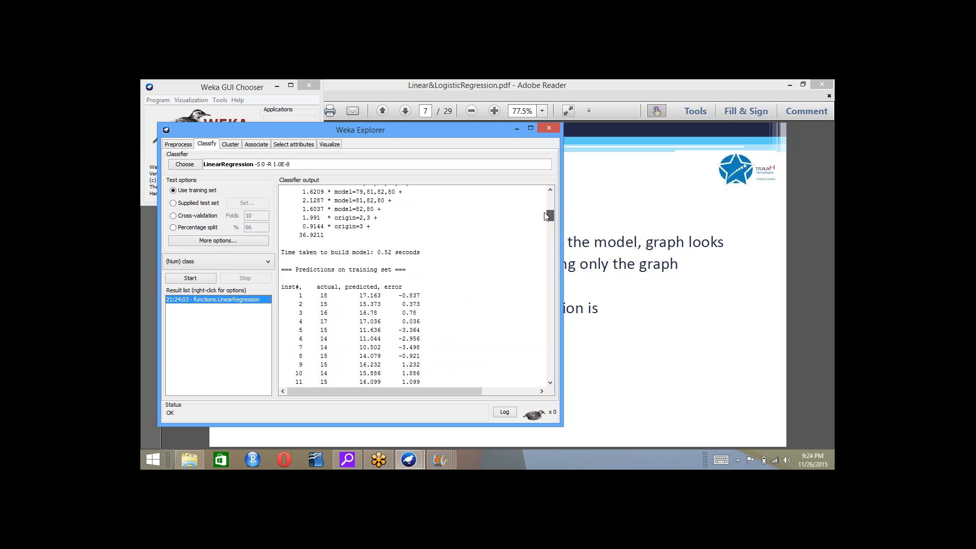
drag(546, 217, 546, 210)
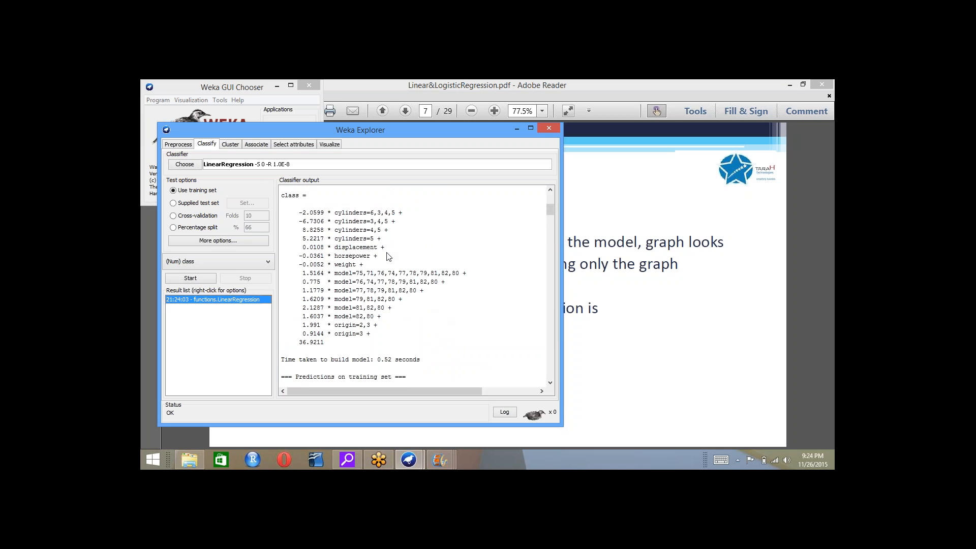
drag(389, 252, 303, 252)
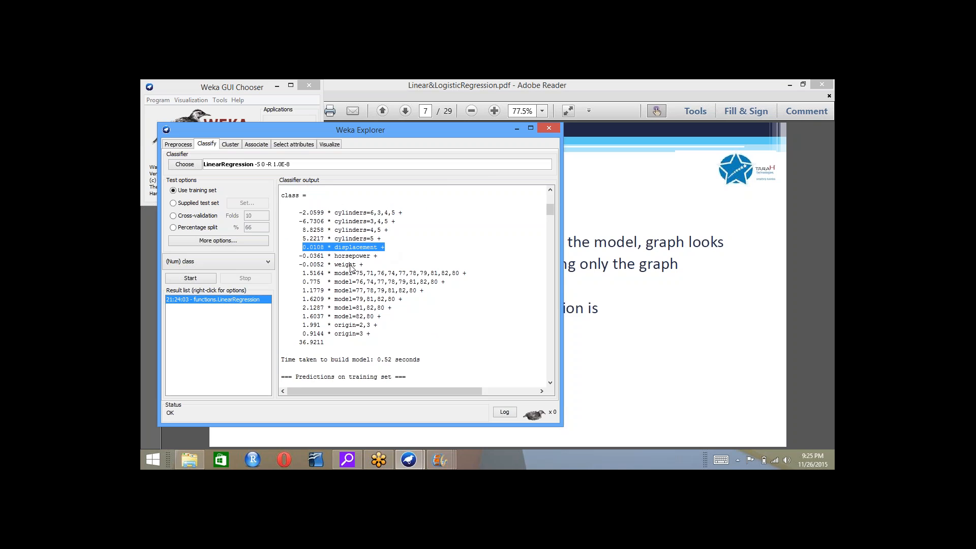
drag(366, 266, 299, 266)
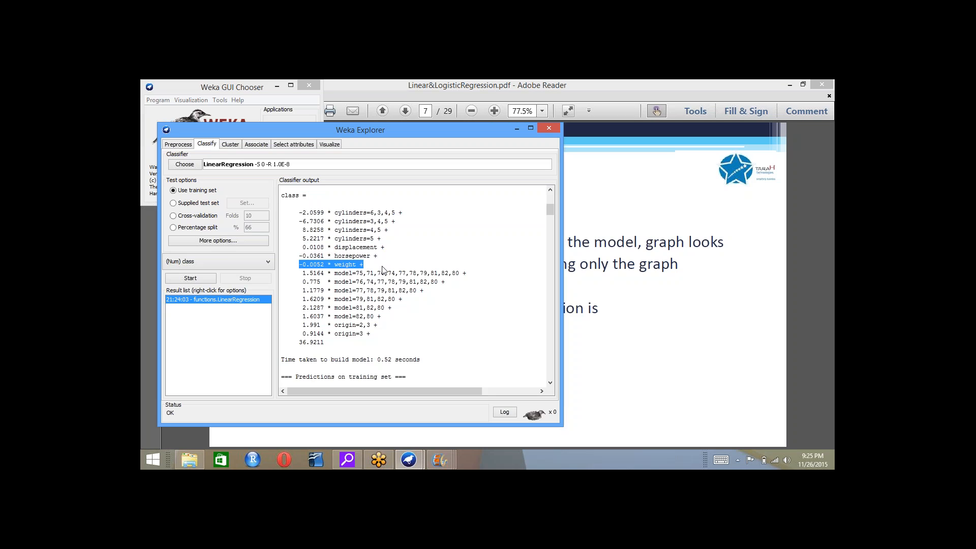
Examine the cylinders=6,3,4,5, cylinders=3,4,5 and model=82,80 terms of the regression equation, highlighting each one.
drag(397, 215, 299, 214)
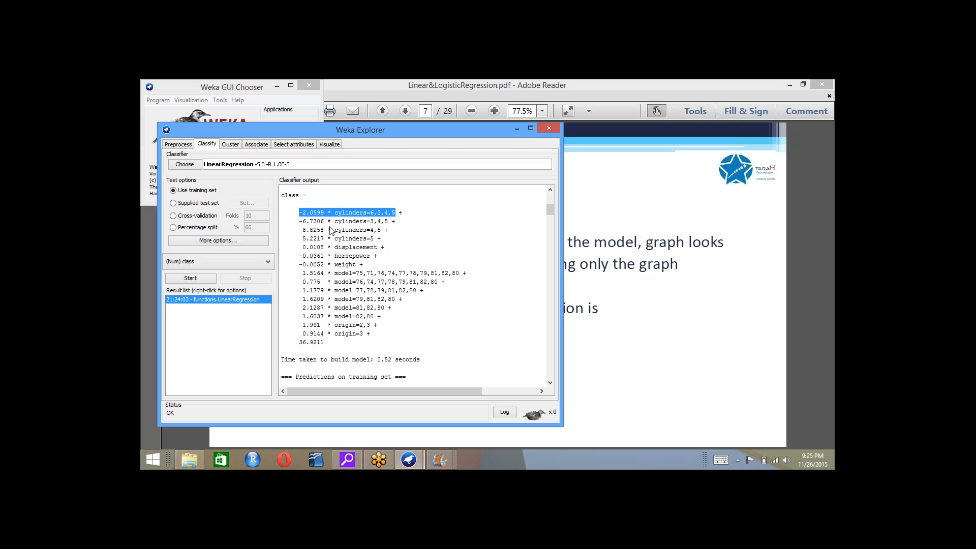
drag(389, 224, 299, 226)
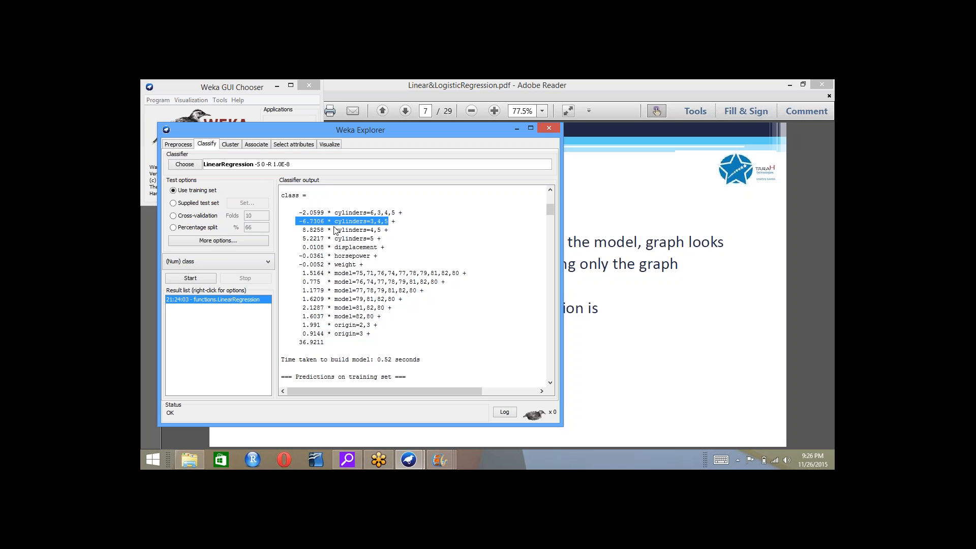
click(371, 326)
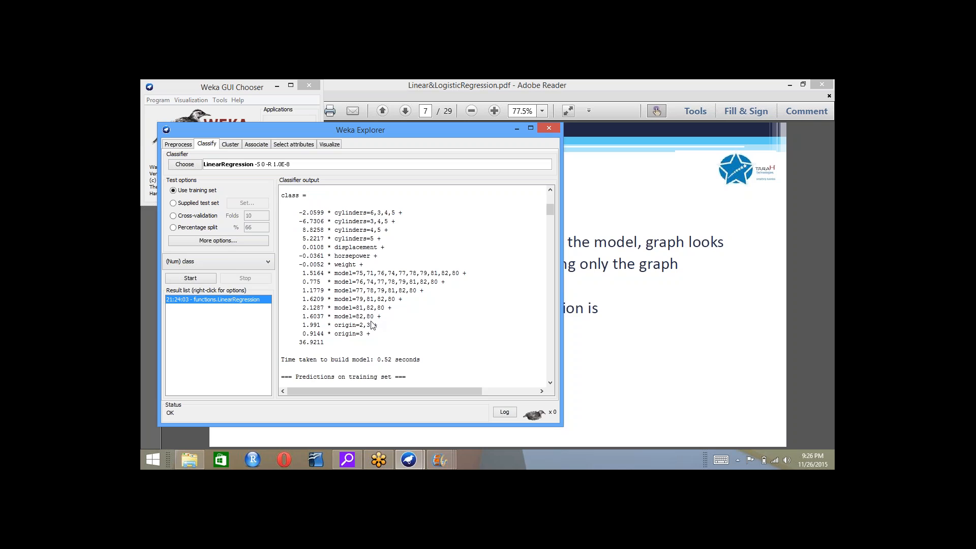
drag(374, 316, 303, 321)
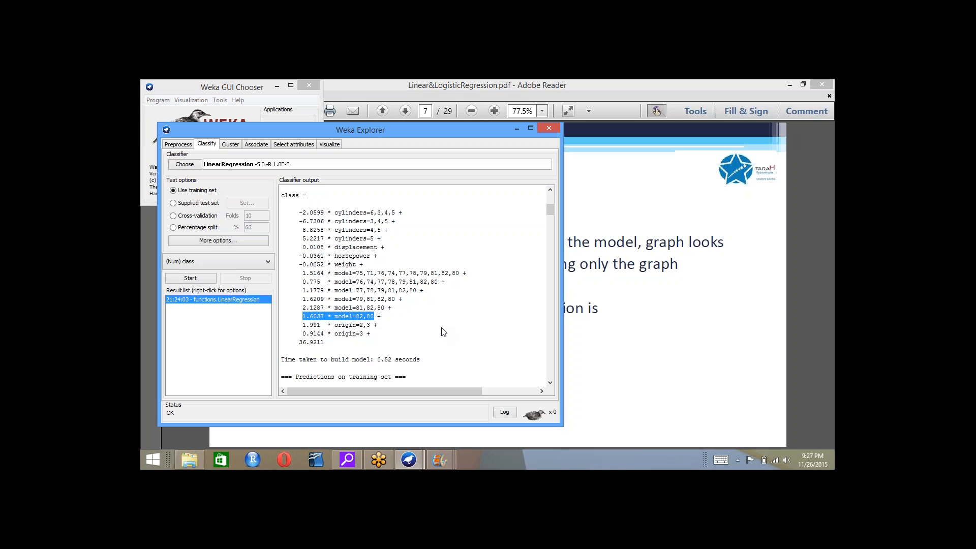
Load the full autoMpg.arff dataset from the os-weka1-Examples folder for preprocessing.
click(178, 146)
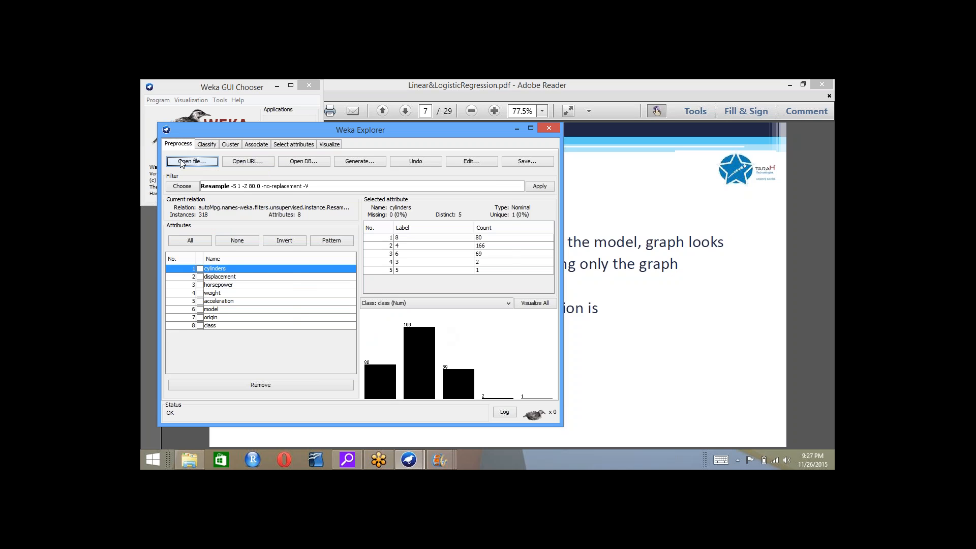
click(180, 163)
click(291, 223)
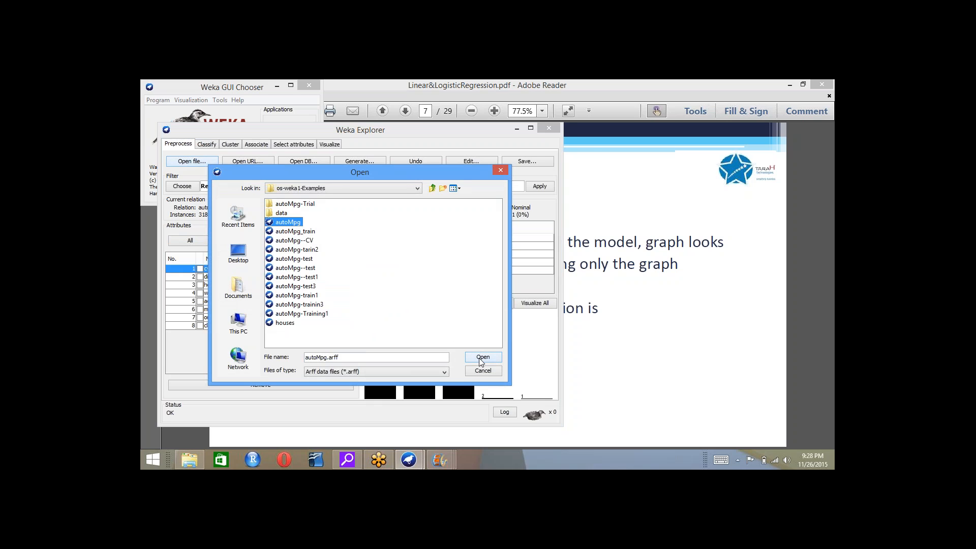
click(482, 357)
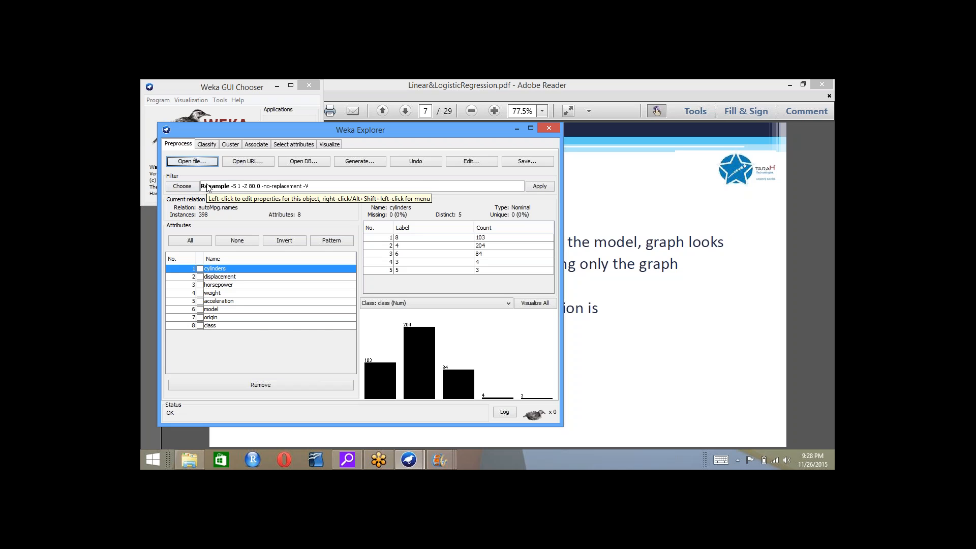
Set the Resample filter's invertSelection to False and apply the filter to the autoMpg data.
click(208, 188)
drag(235, 292, 398, 124)
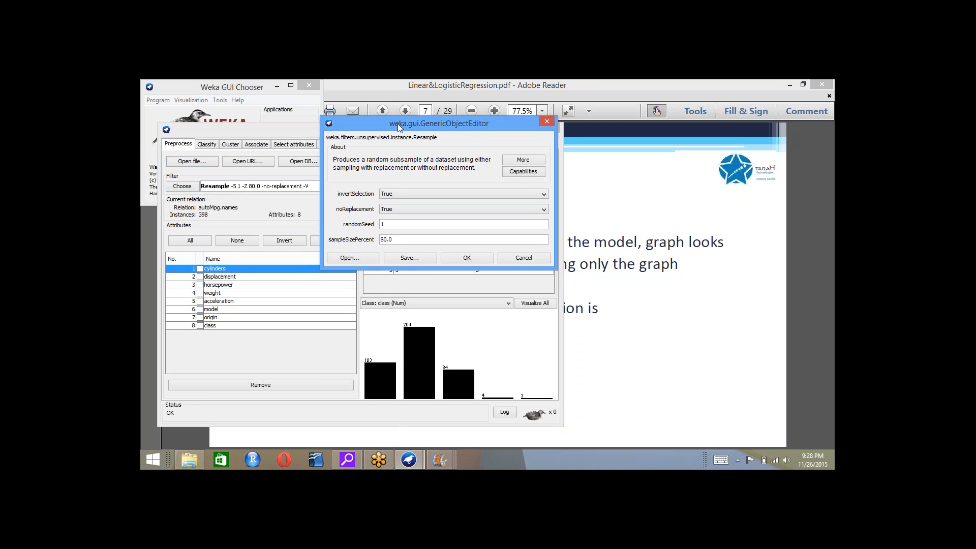
click(394, 192)
click(394, 211)
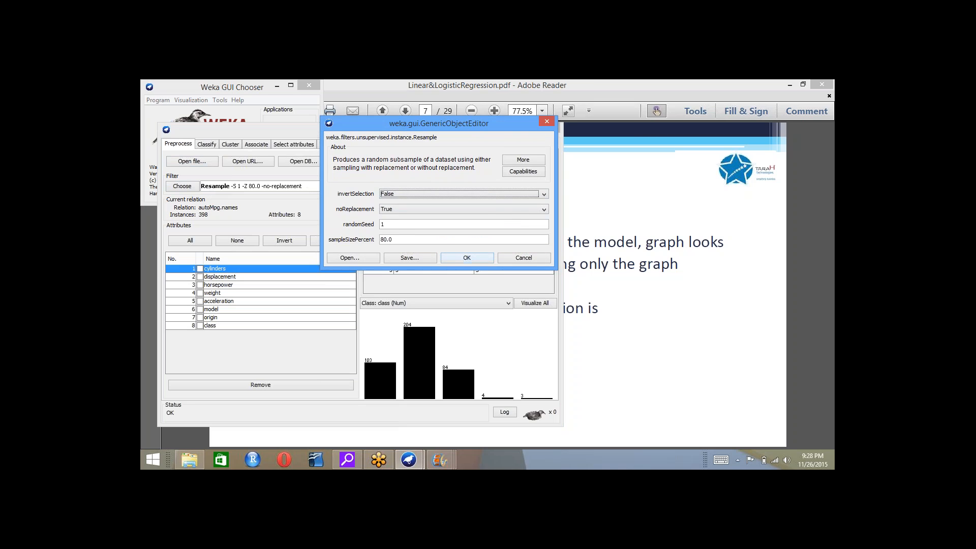
click(478, 257)
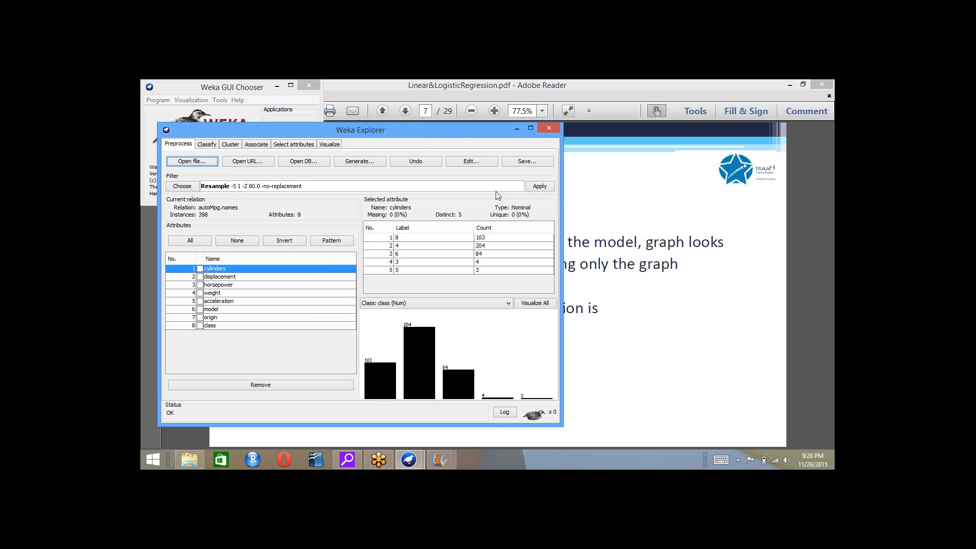
click(533, 186)
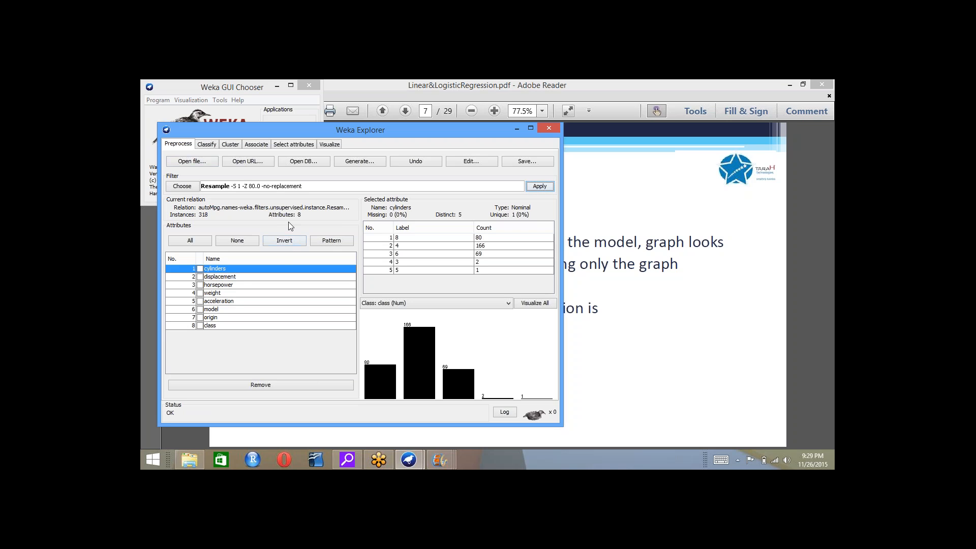
Save the resampled training data as autoMpg-train4.arff in the os-weka1-Examples folder.
click(536, 161)
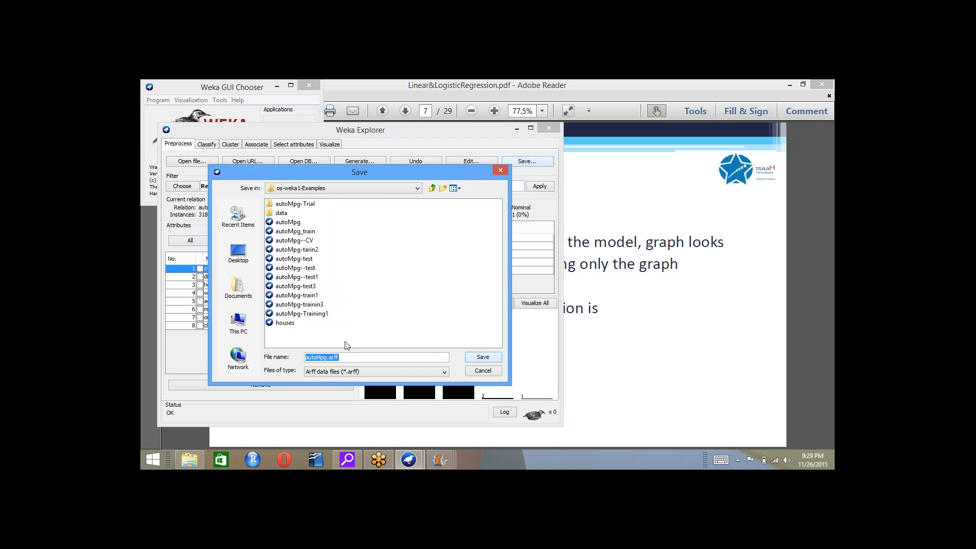
click(328, 358)
text(-train4)
click(471, 361)
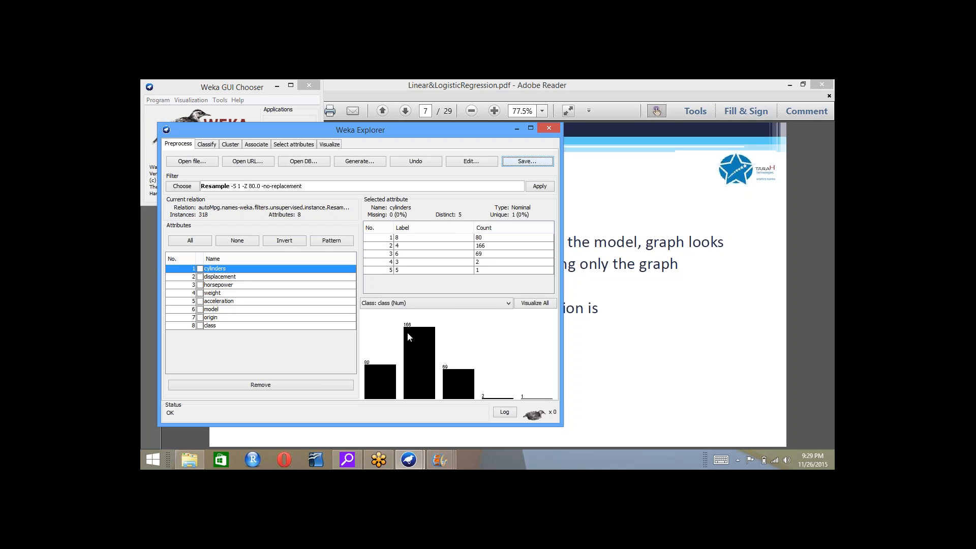
click(286, 191)
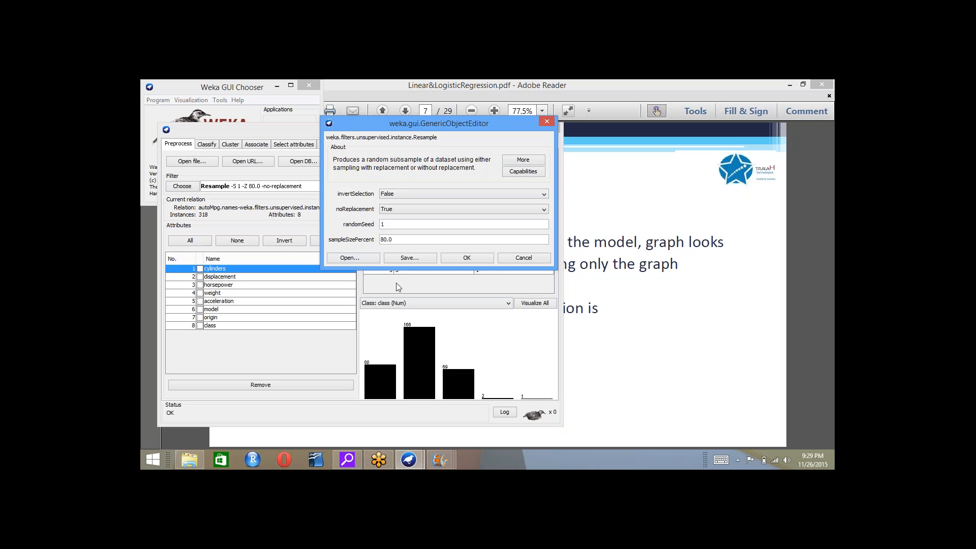
click(393, 196)
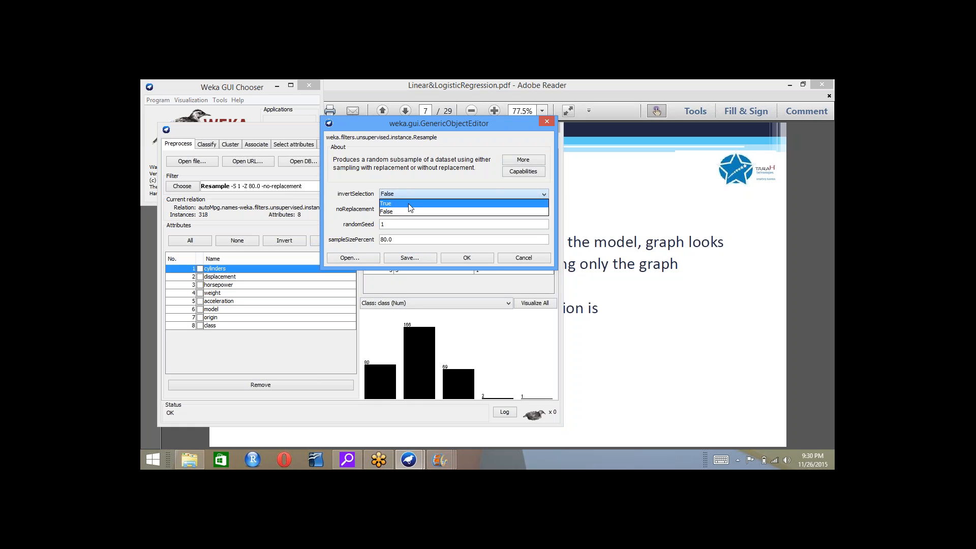
click(523, 262)
click(523, 258)
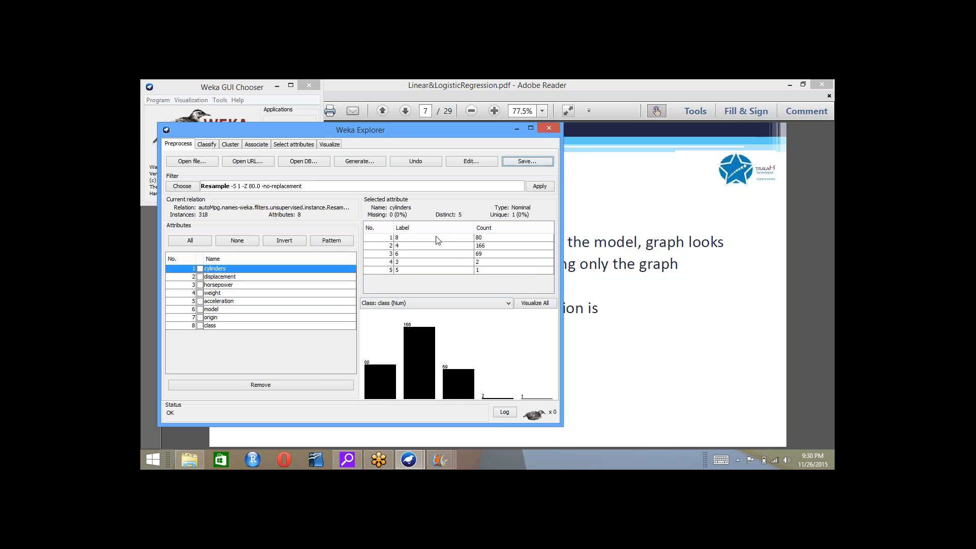
Undo the applied resampling and apply the Resample filter to the full dataset with invertSelection set to True.
click(439, 164)
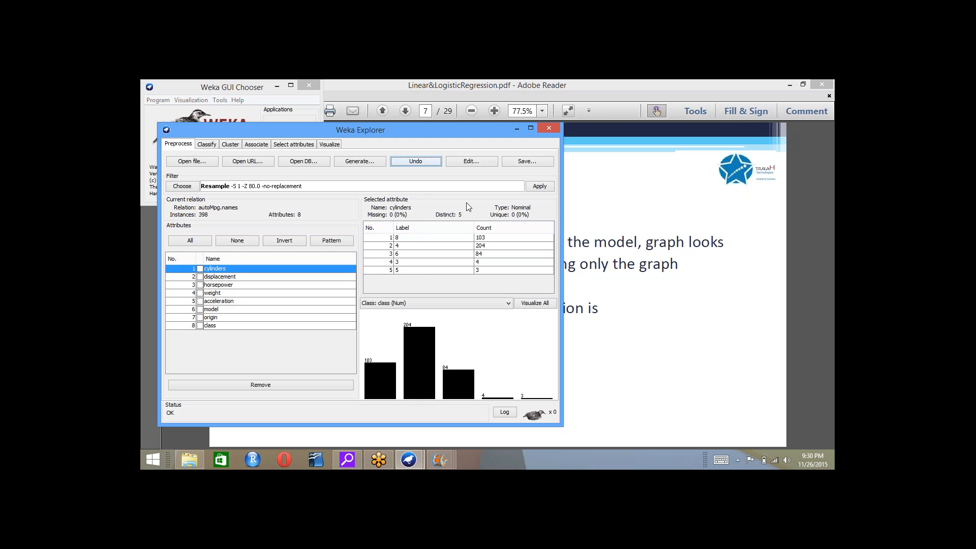
click(296, 187)
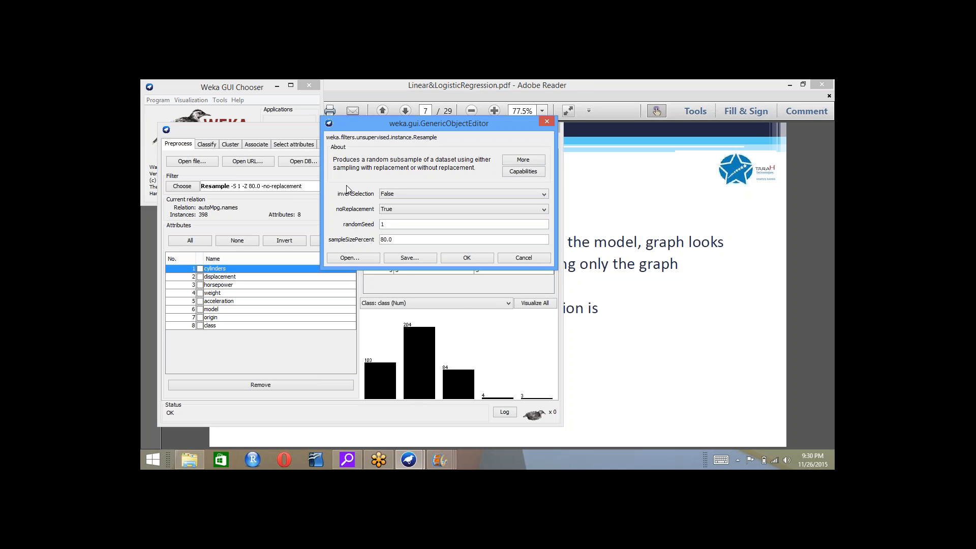
click(394, 194)
click(392, 200)
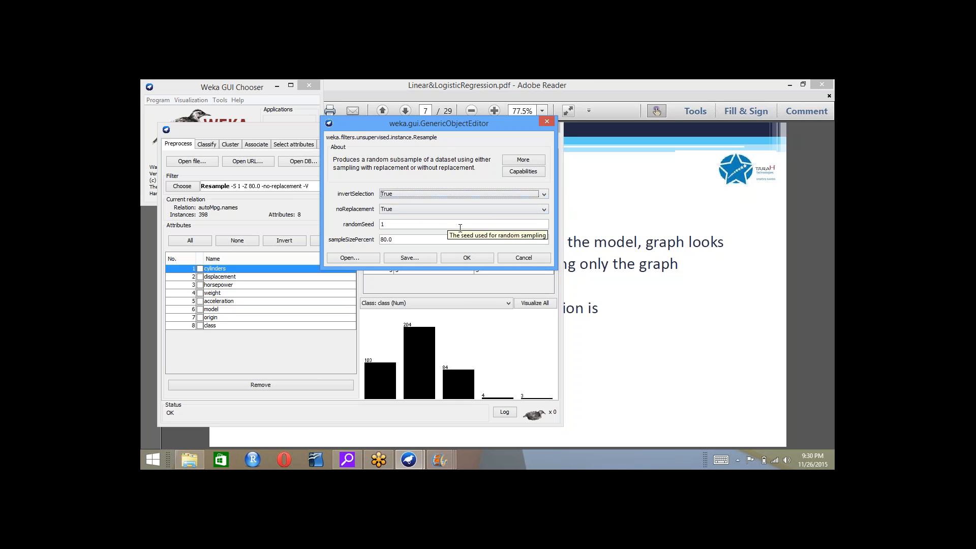
click(469, 257)
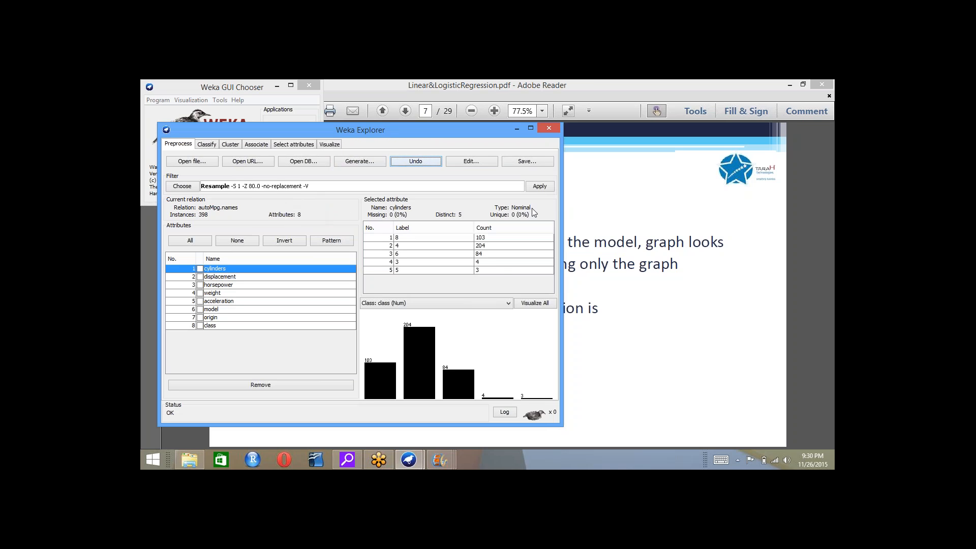
click(538, 189)
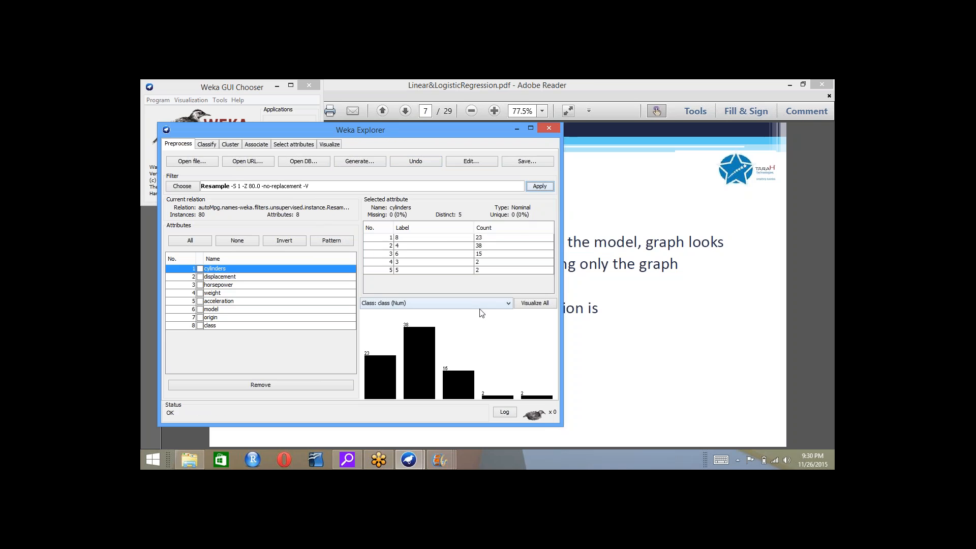
Save the inverted sample as the test file autoMpg-test4.arff in the os-weka1-Examples folder.
mouse_move(415, 362)
click(527, 161)
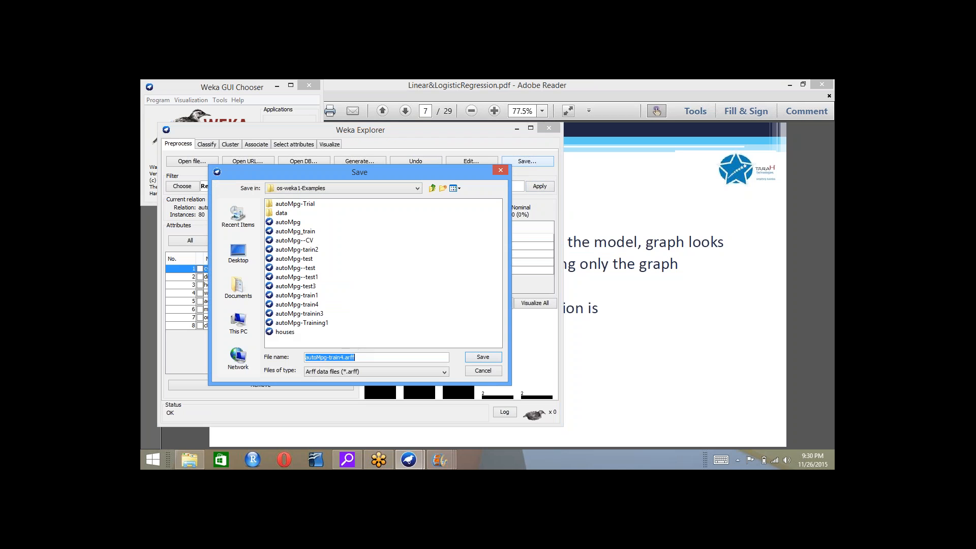
drag(344, 359, 329, 357)
text(test4)
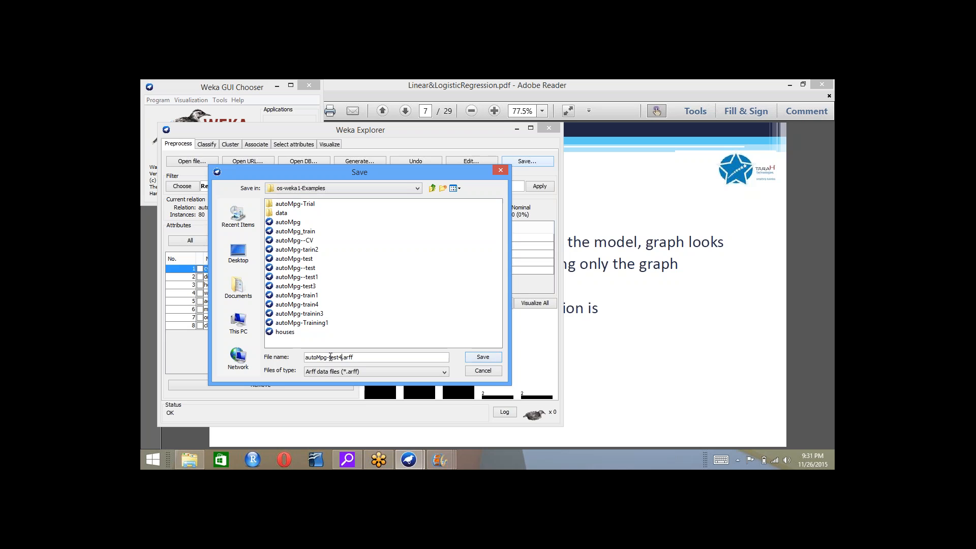
click(483, 357)
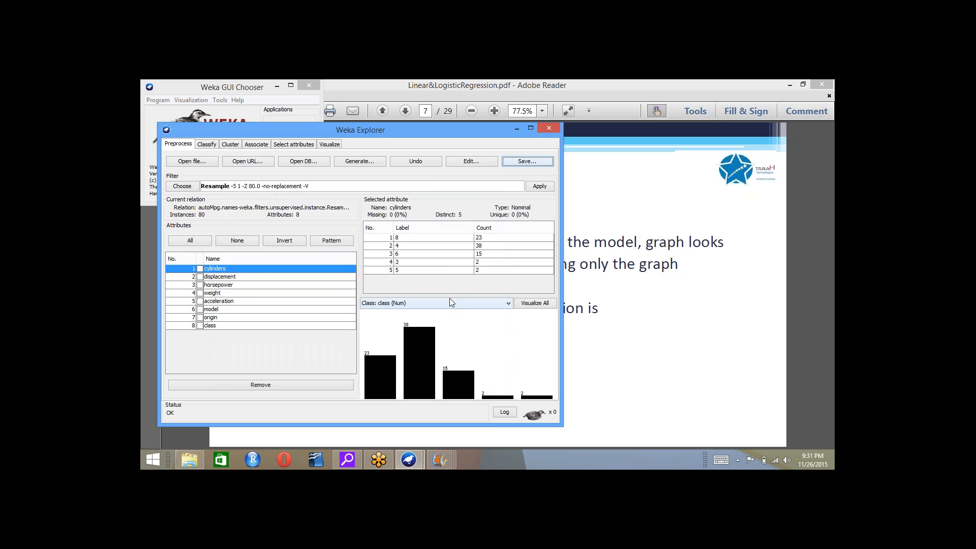
Load autoMpg-train4.arff as the working dataset.
click(212, 161)
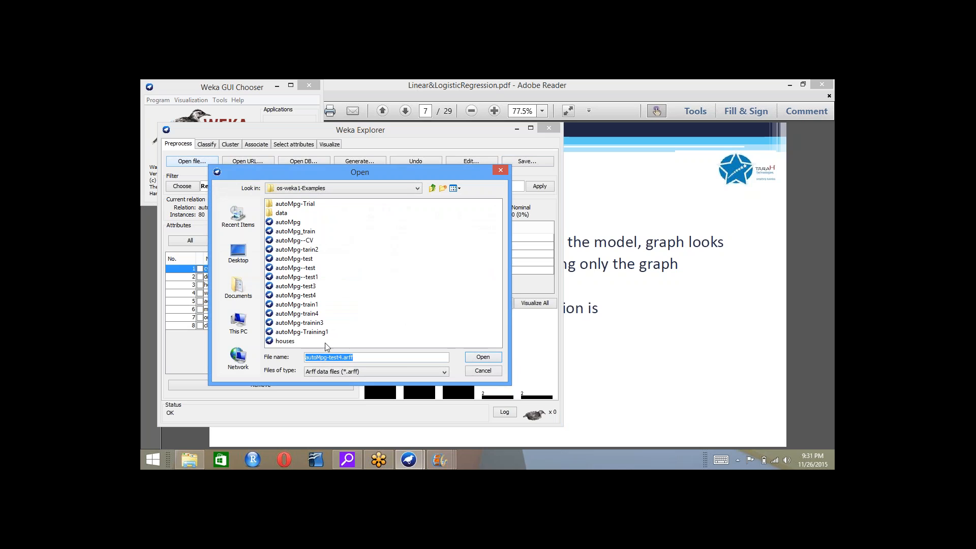
click(315, 315)
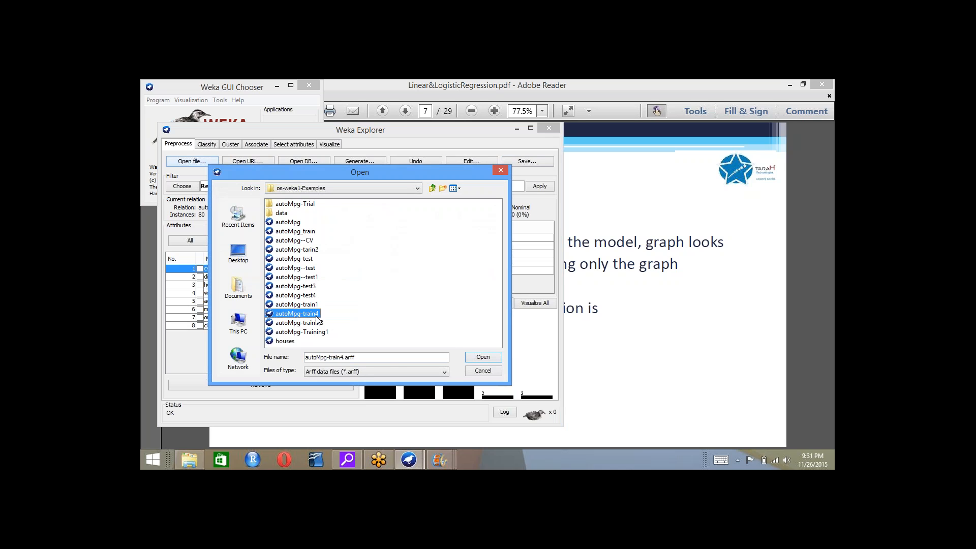
click(481, 357)
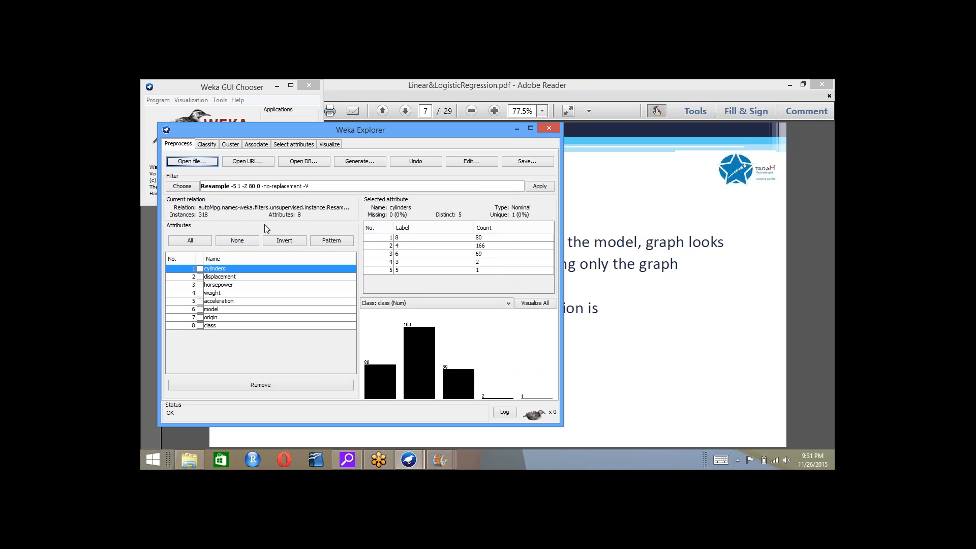
Build the LinearRegression model on the loaded data, keeping the training set for evaluation and the numeric class as target.
click(212, 148)
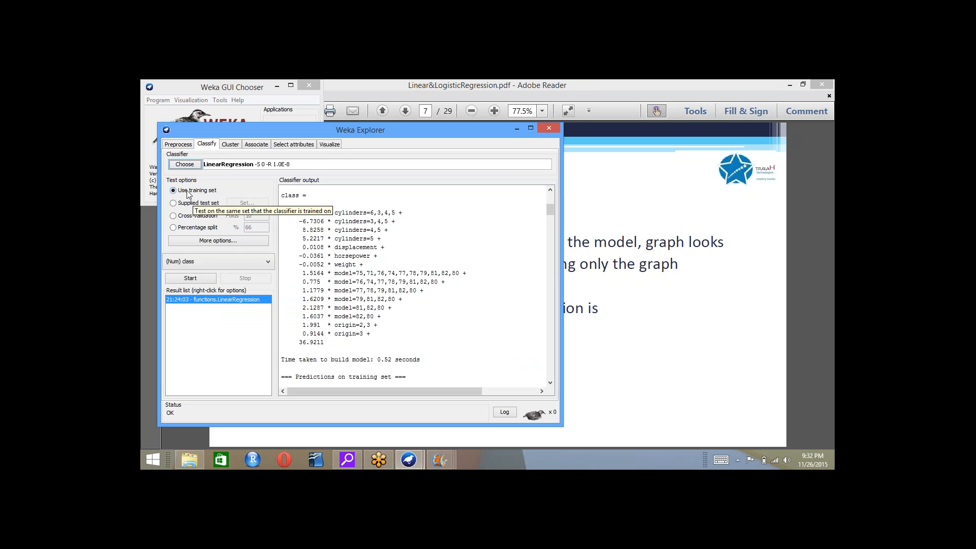
click(199, 165)
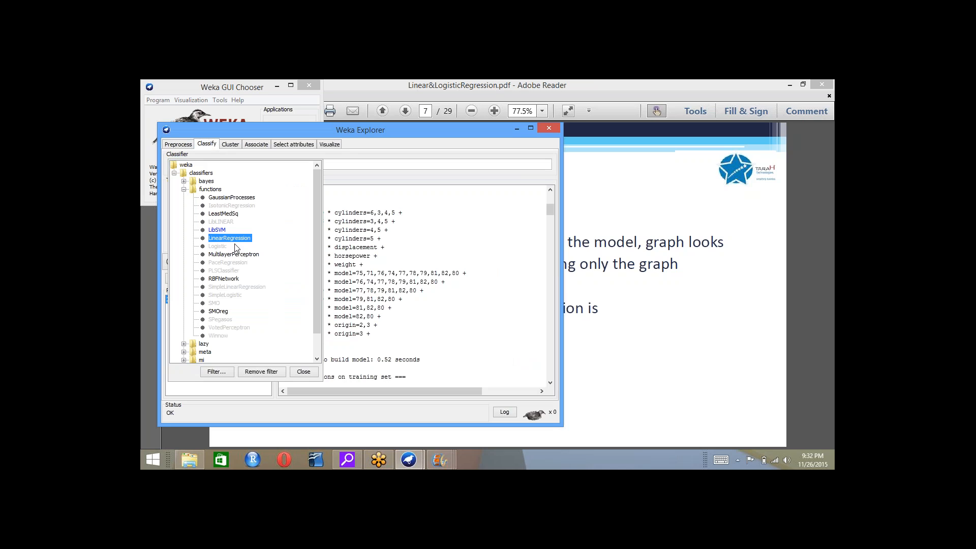
mouse_move(236, 245)
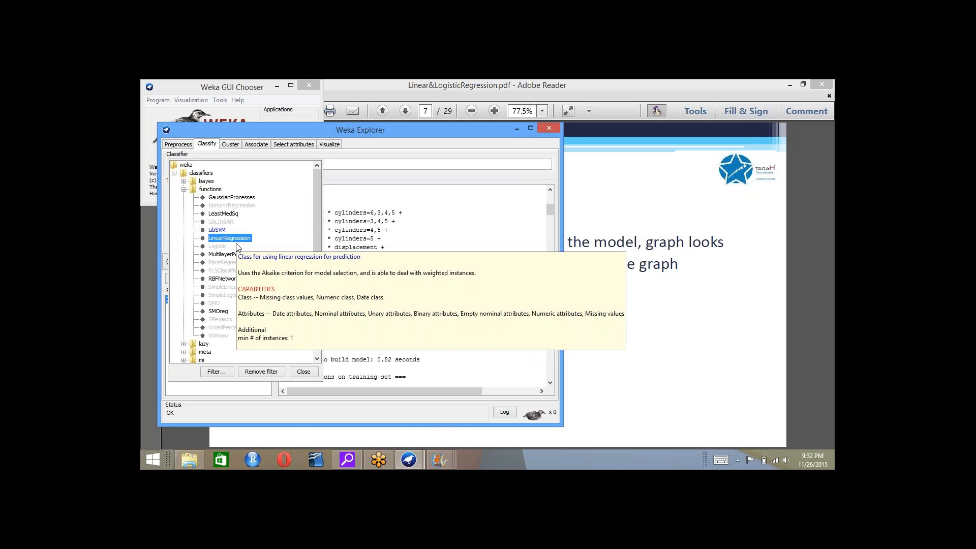
click(302, 372)
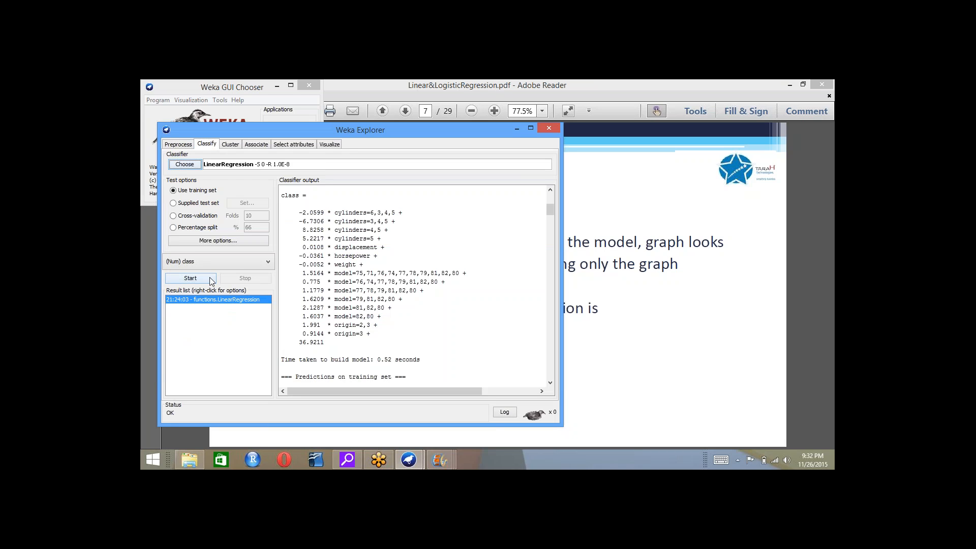
click(211, 280)
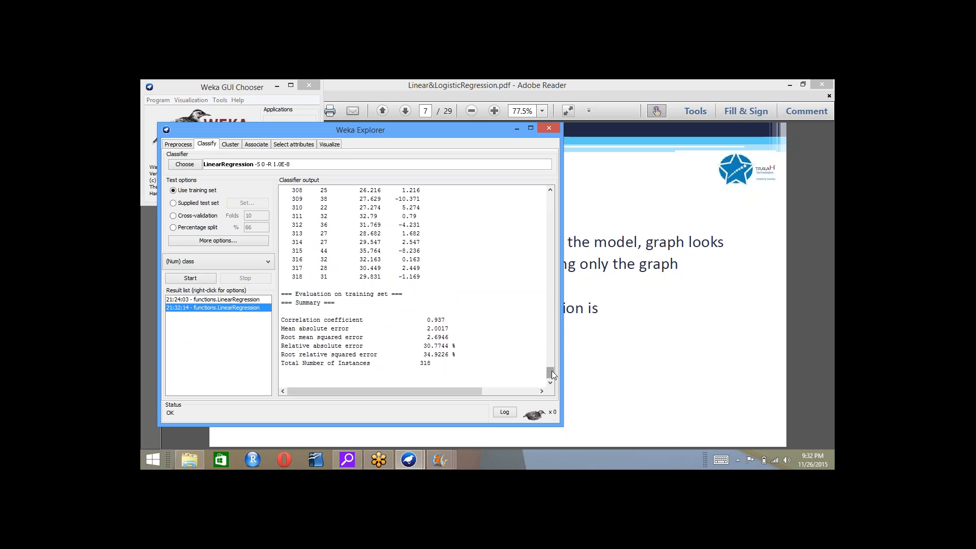
Review the new model's regression equation and the loaded training dataset's attribute overview.
drag(553, 375, 543, 210)
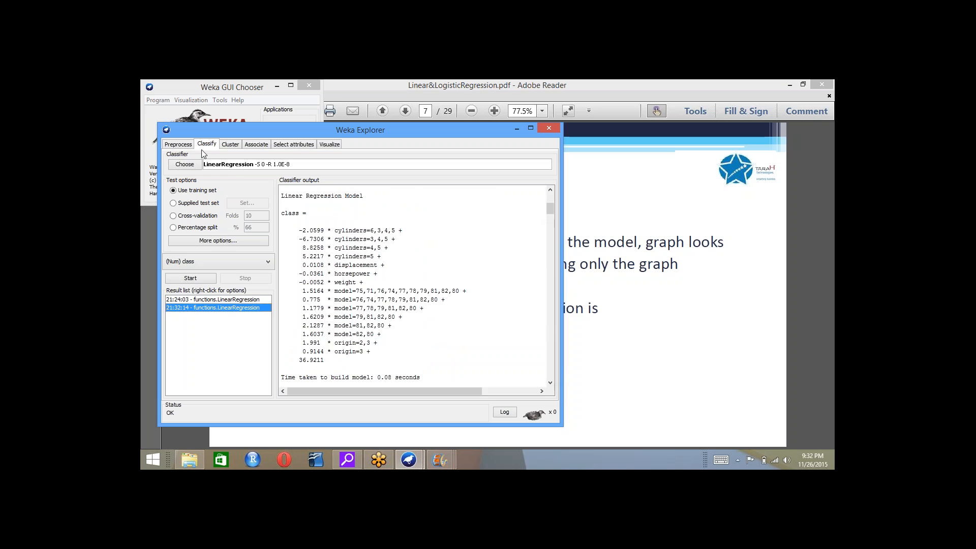
click(186, 145)
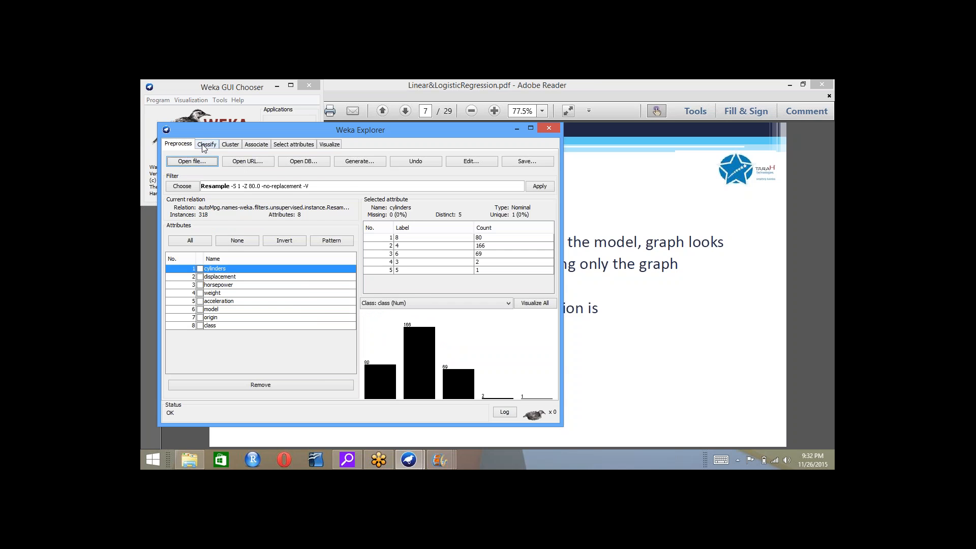
click(203, 146)
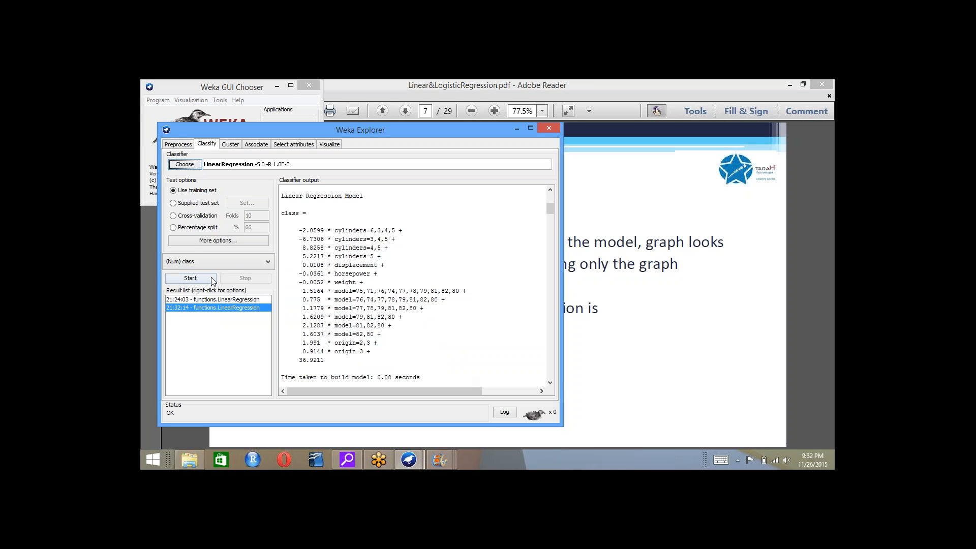
Examine the cylinders and displacement terms of the regression equation against the labels and counts of the cylinders attribute.
click(176, 143)
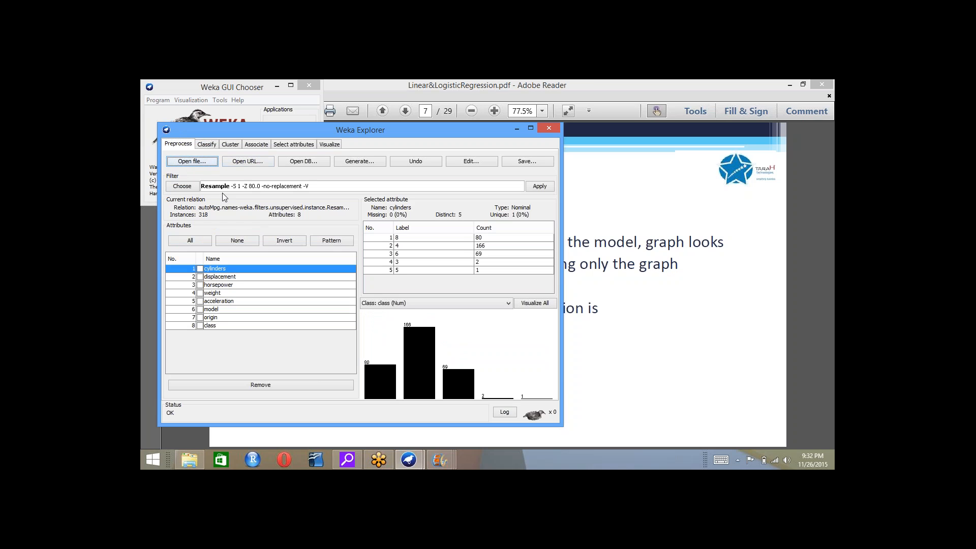
click(213, 145)
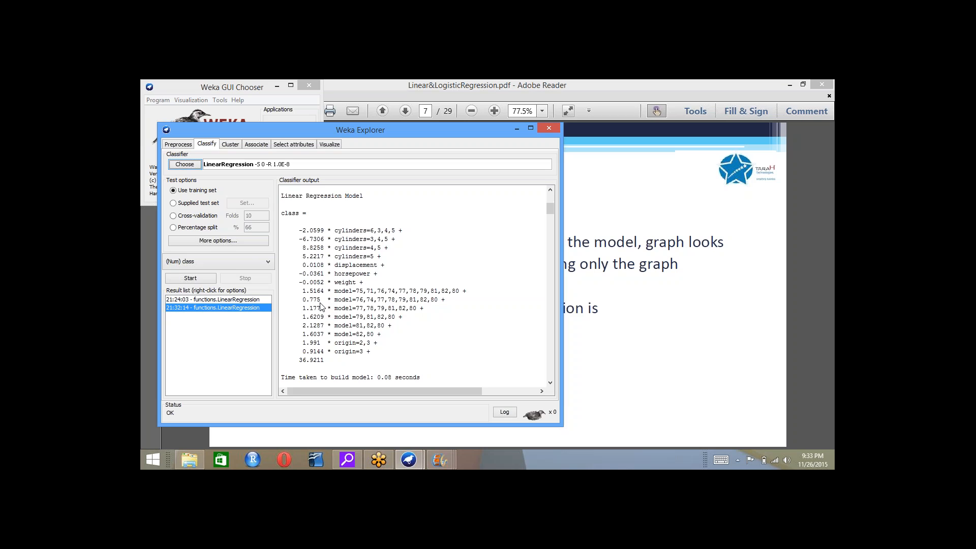
drag(357, 284, 327, 267)
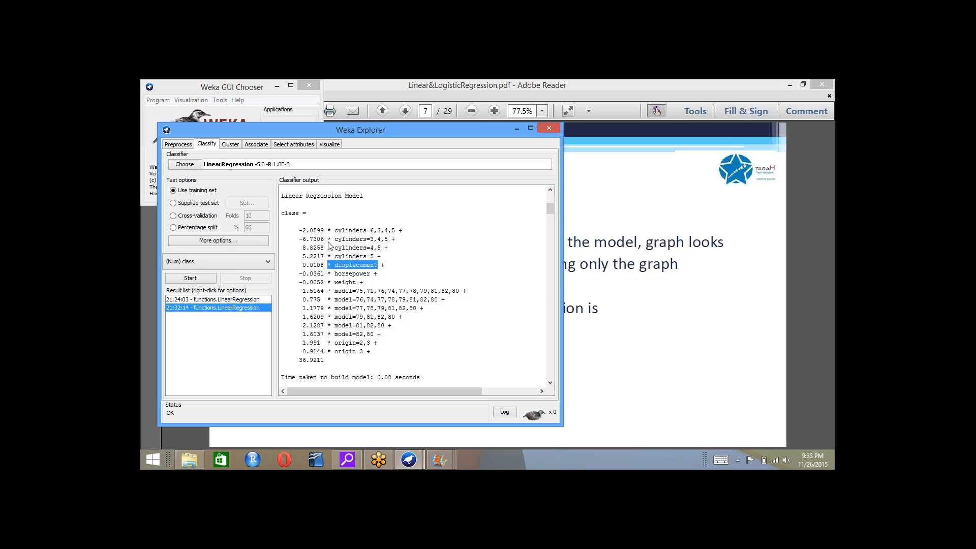
drag(299, 232, 396, 232)
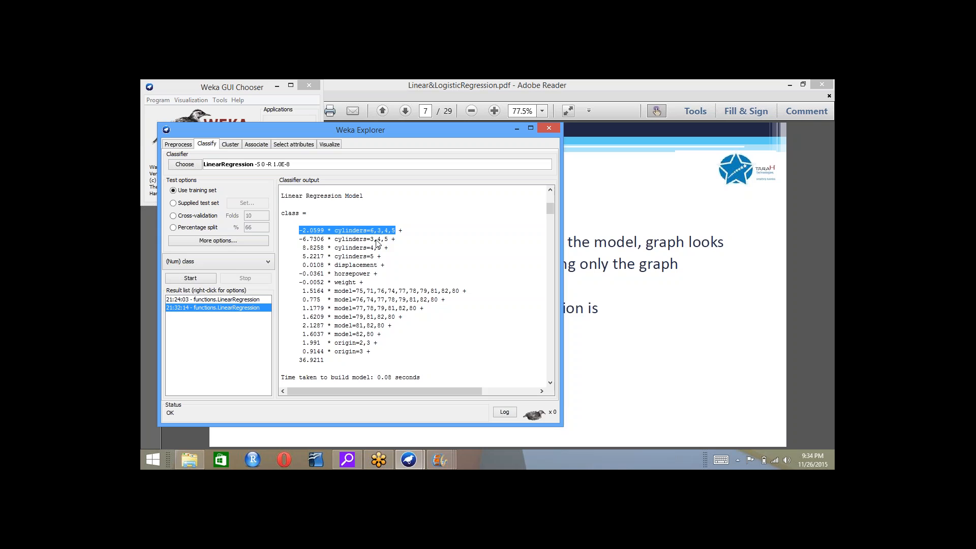
drag(381, 249, 303, 249)
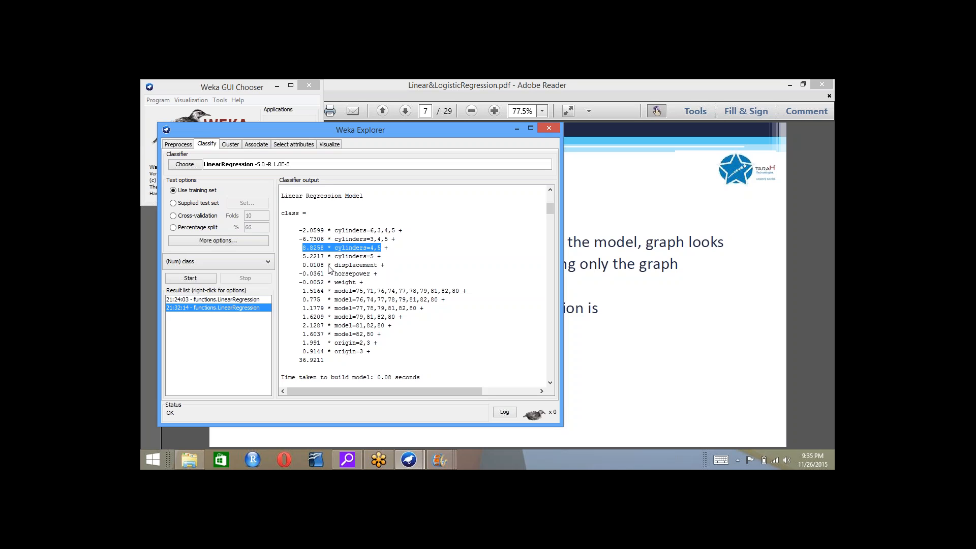
click(629, 368)
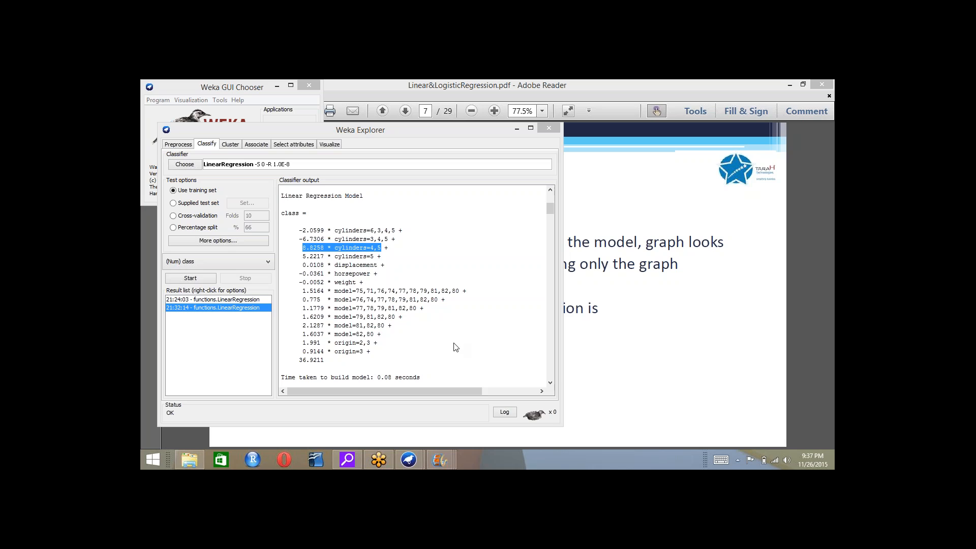
drag(379, 258, 303, 260)
click(608, 363)
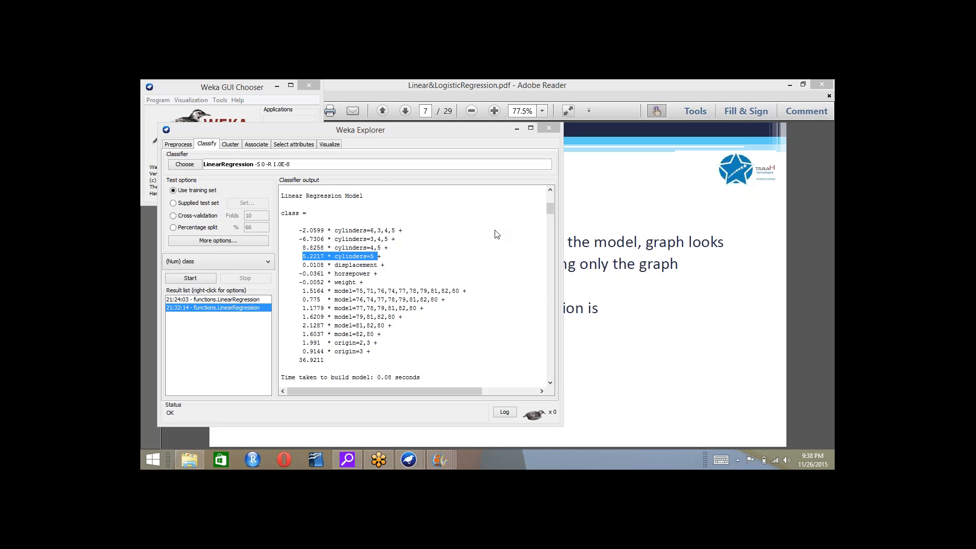
click(189, 146)
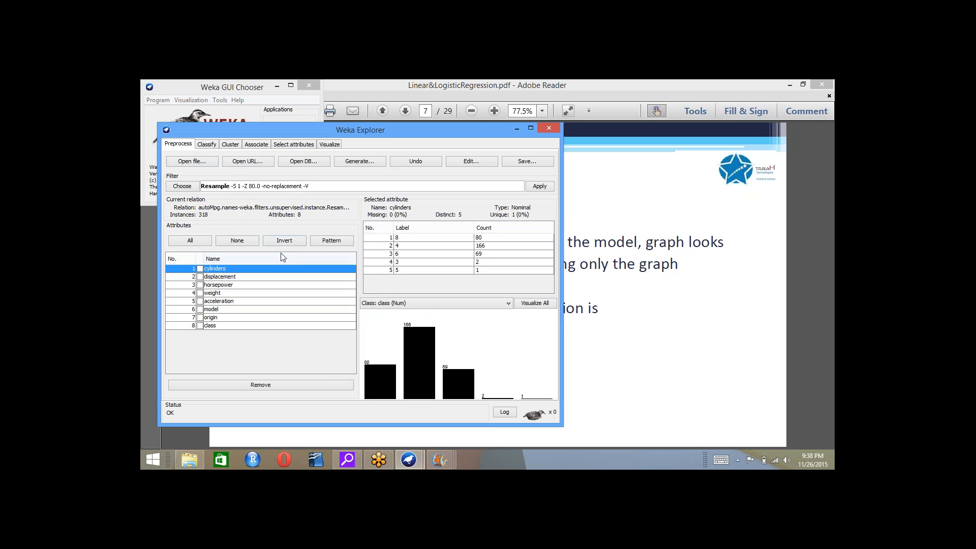
Switch the evaluation to a supplied test set and load autoMpg-test4.arff from the os-weka1-Examples folder.
click(207, 145)
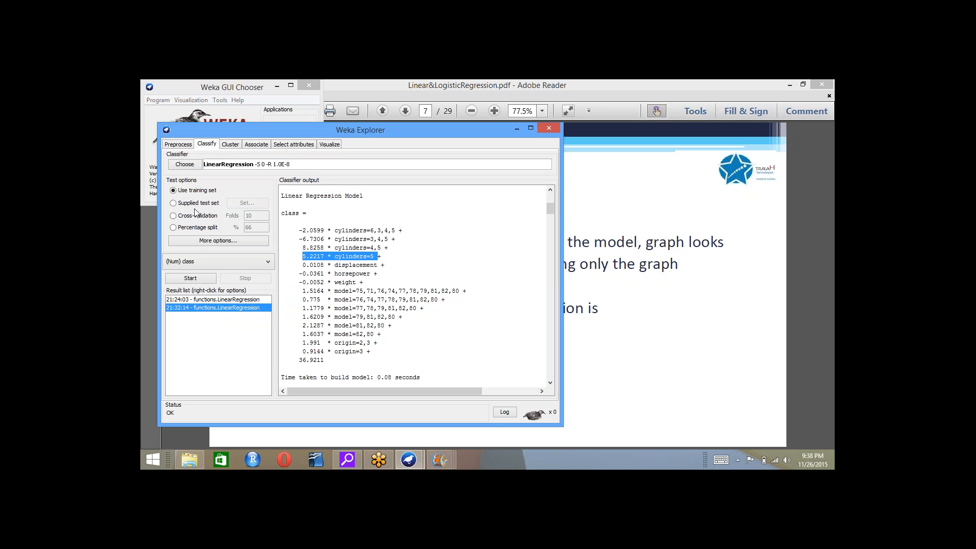
click(178, 203)
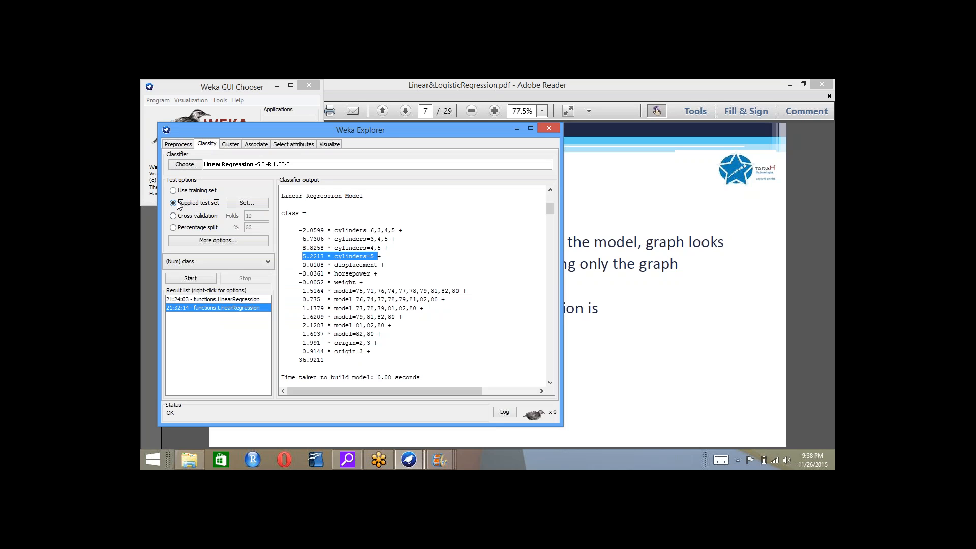
click(239, 203)
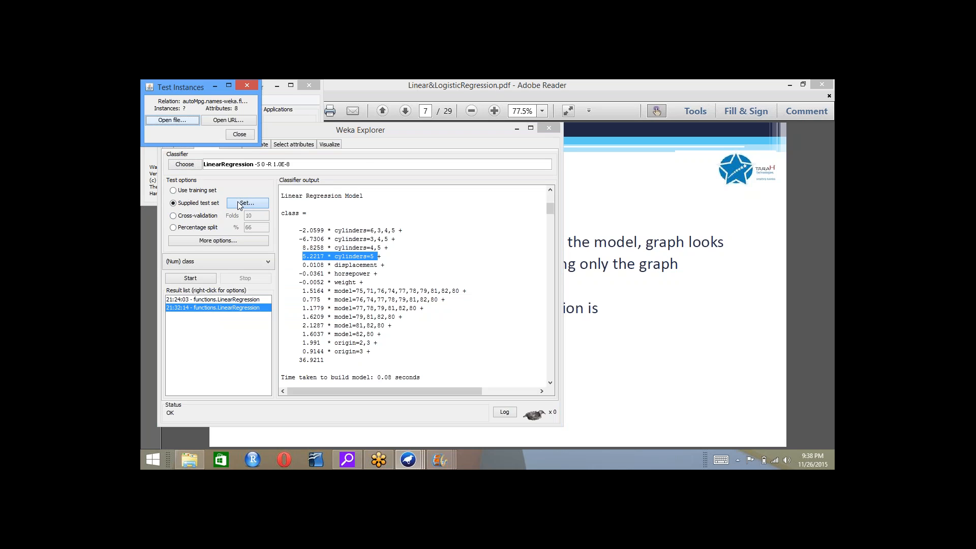
click(175, 123)
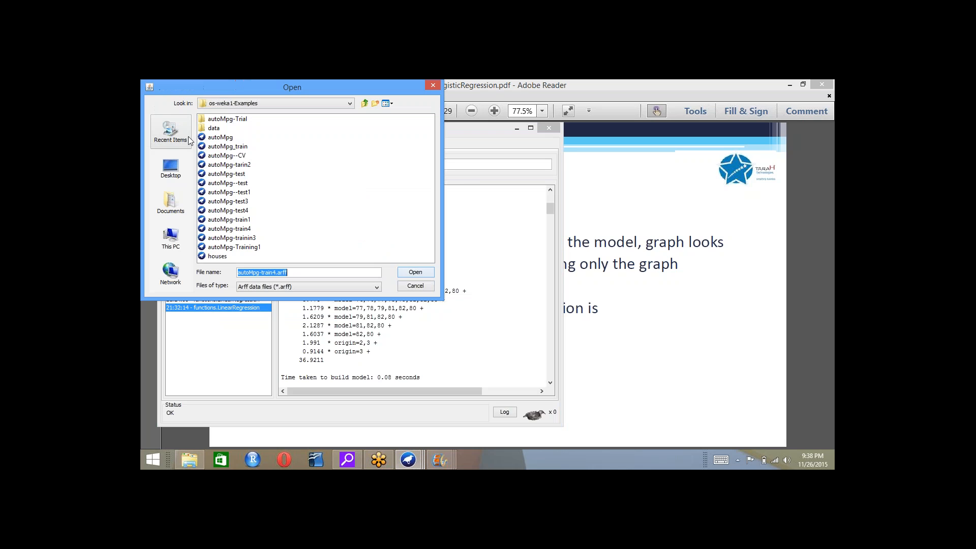
click(246, 211)
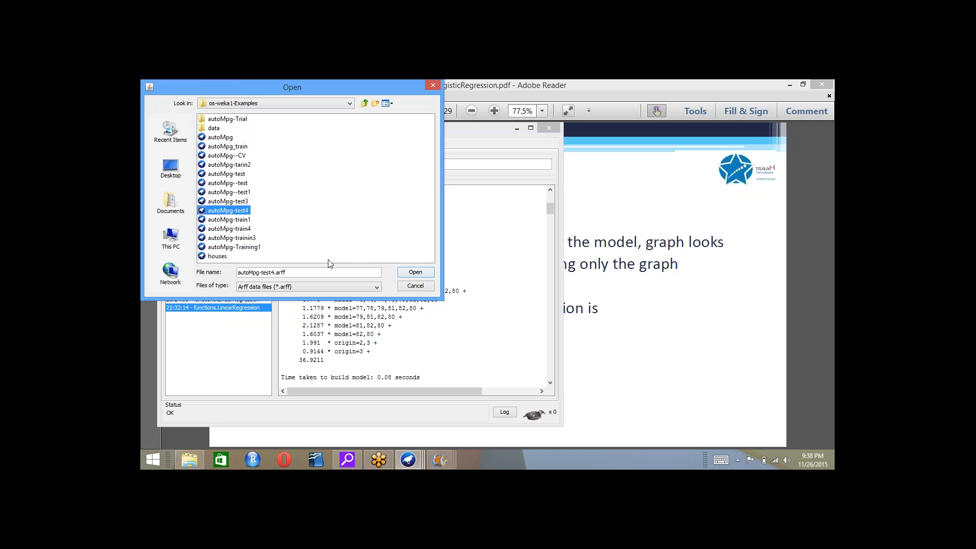
click(401, 273)
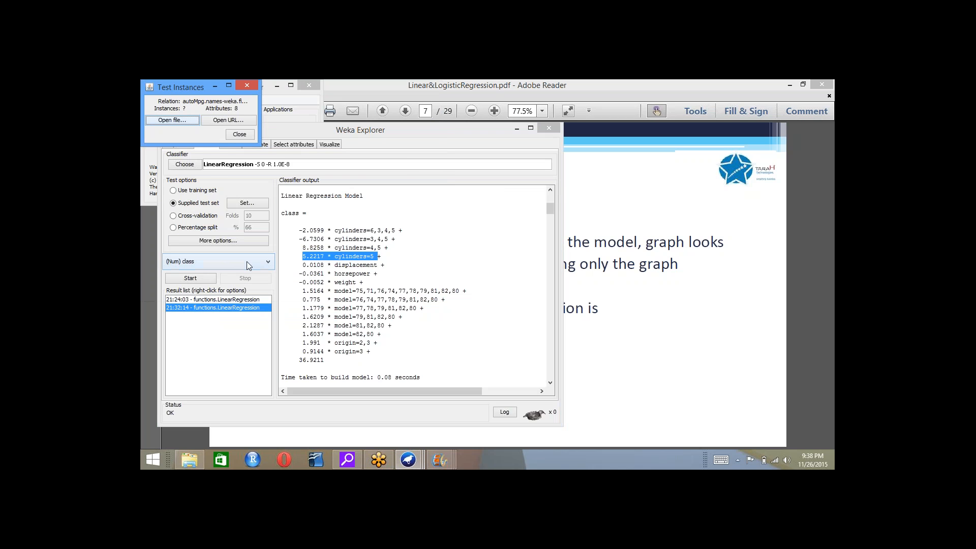
click(230, 135)
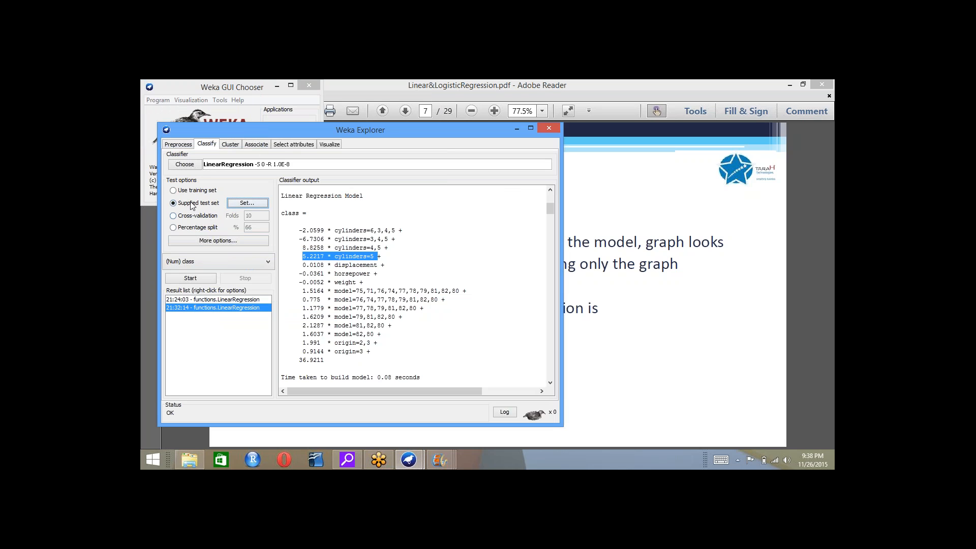
Reopen the test instances and choose autoMpg-test4.arff again as the supplied test file.
click(245, 204)
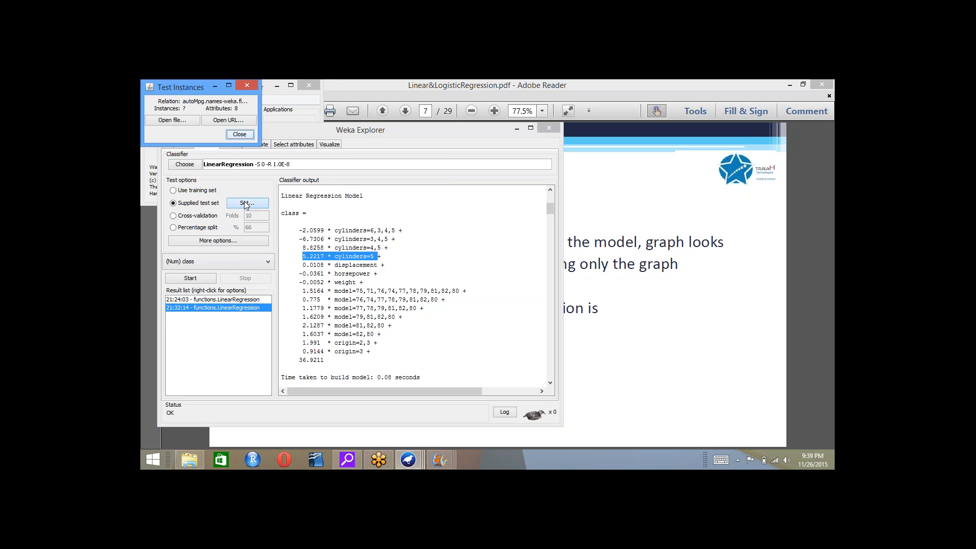
click(179, 121)
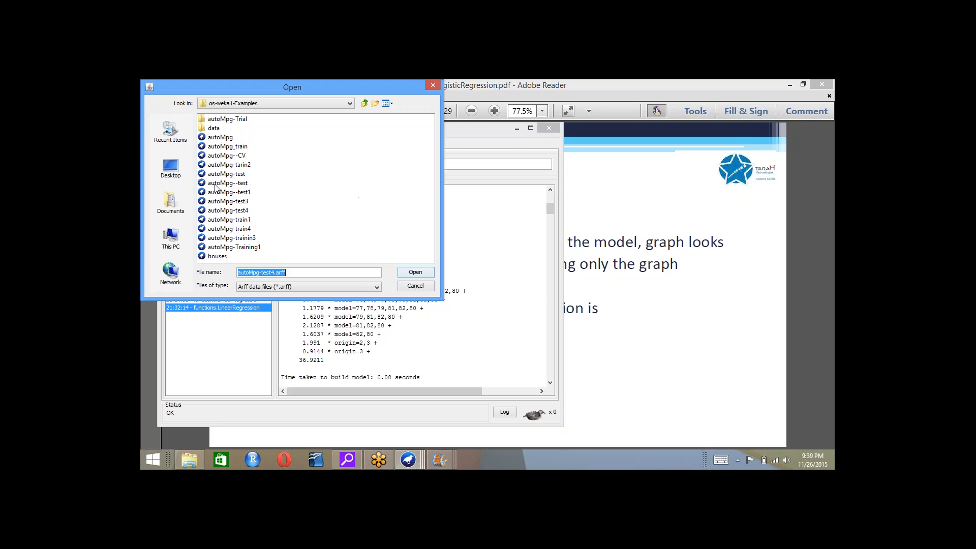
click(231, 211)
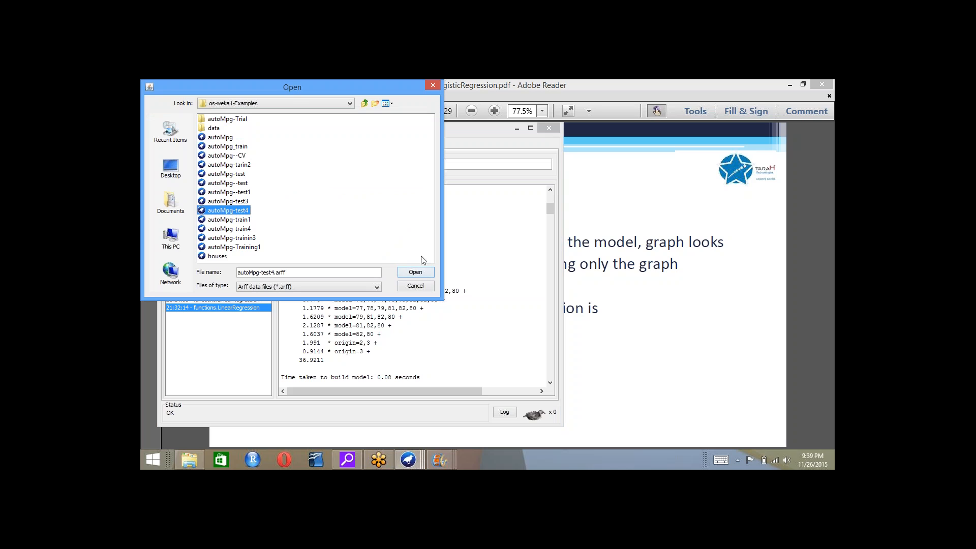
click(417, 272)
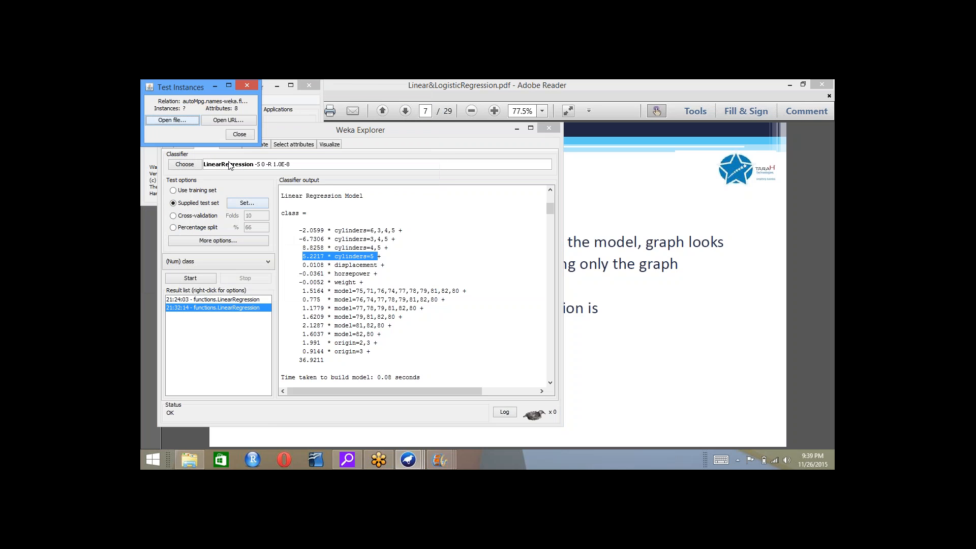
click(240, 135)
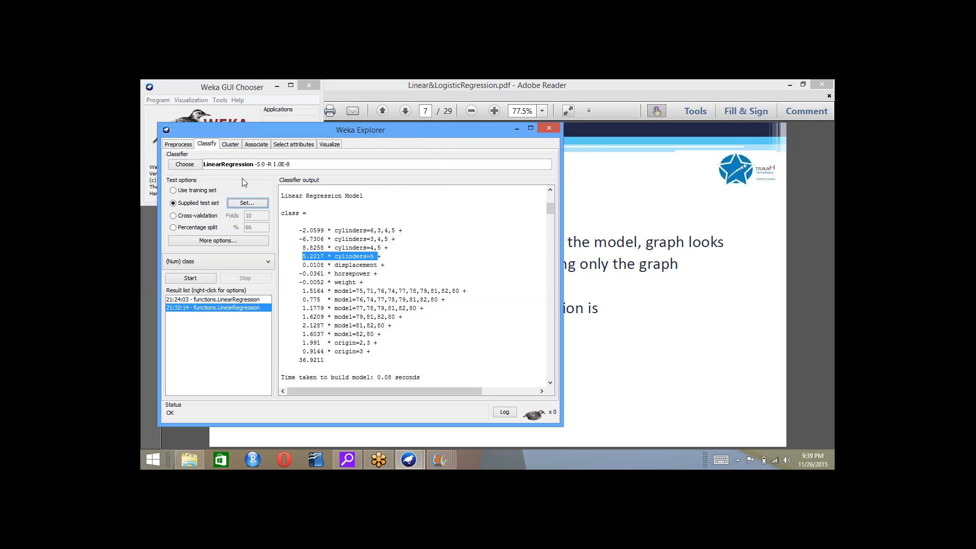
Try to evaluate LinearRegression on the supplied test set, keeping the loaded training data and the numeric class as target.
click(179, 145)
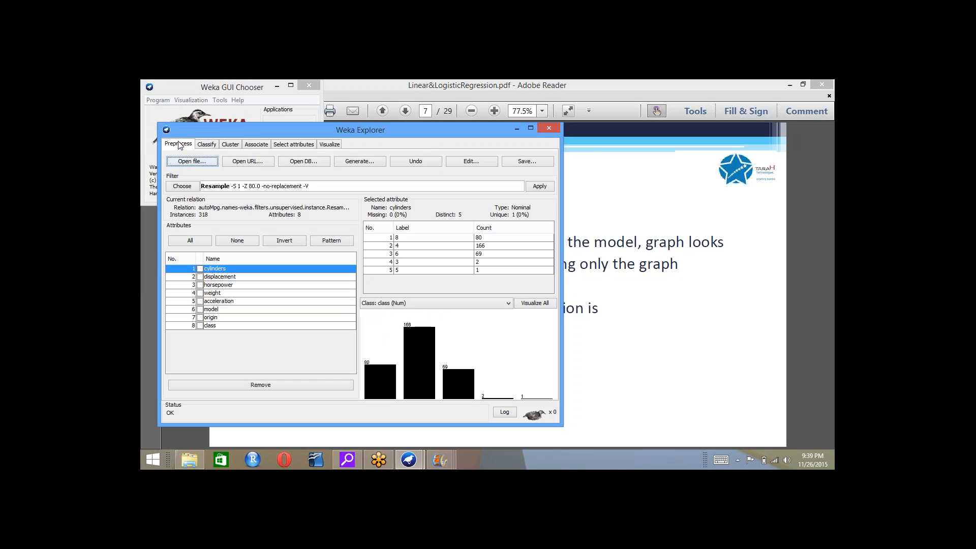
click(213, 145)
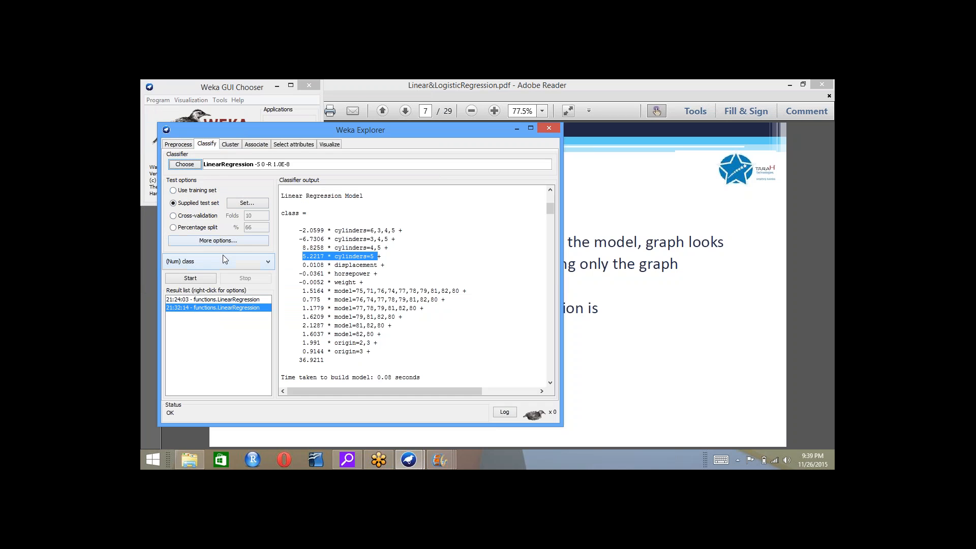
click(211, 279)
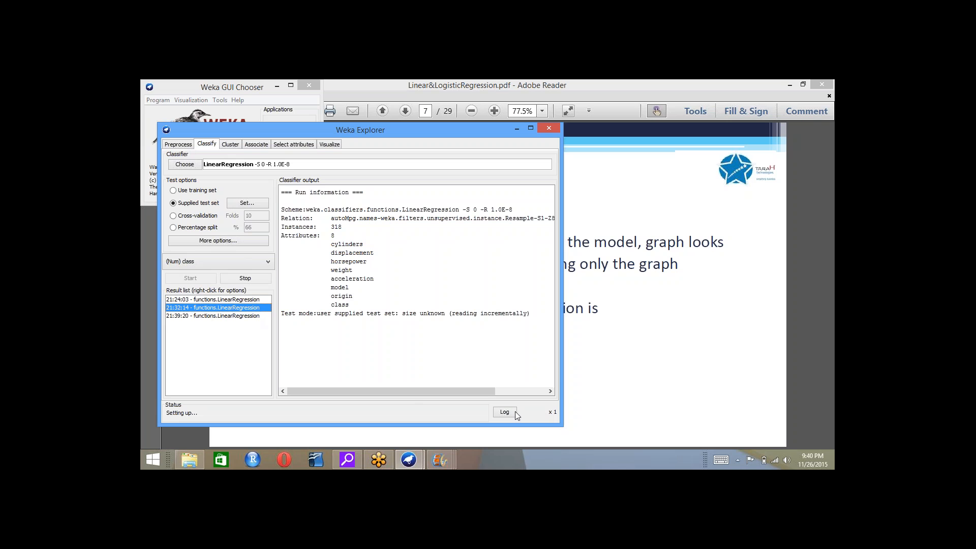
key(alt+Tab)
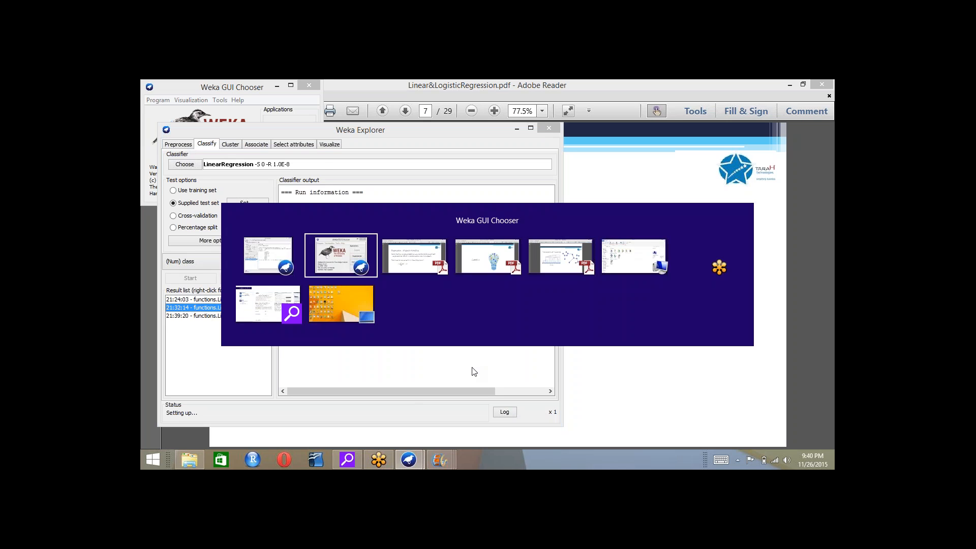
key(alt+Tab)
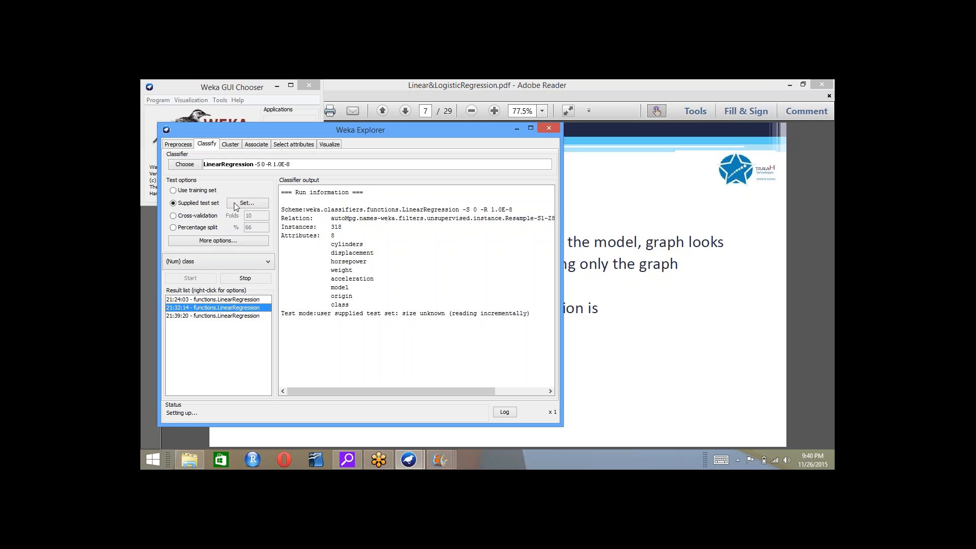
drag(307, 134, 301, 98)
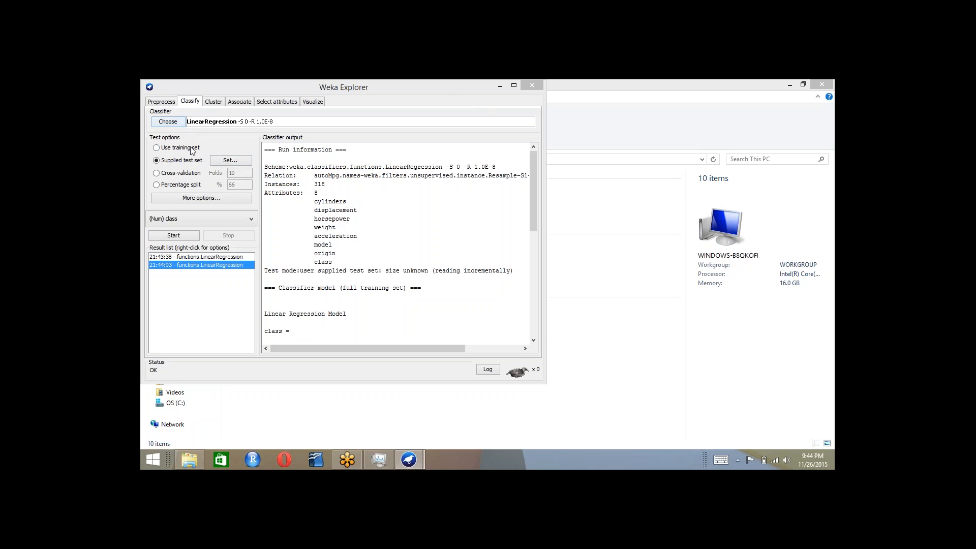
Load autoMpg-test4.arff as the supplied test set and evaluate the LinearRegression model on it after checking the training-set result.
click(234, 256)
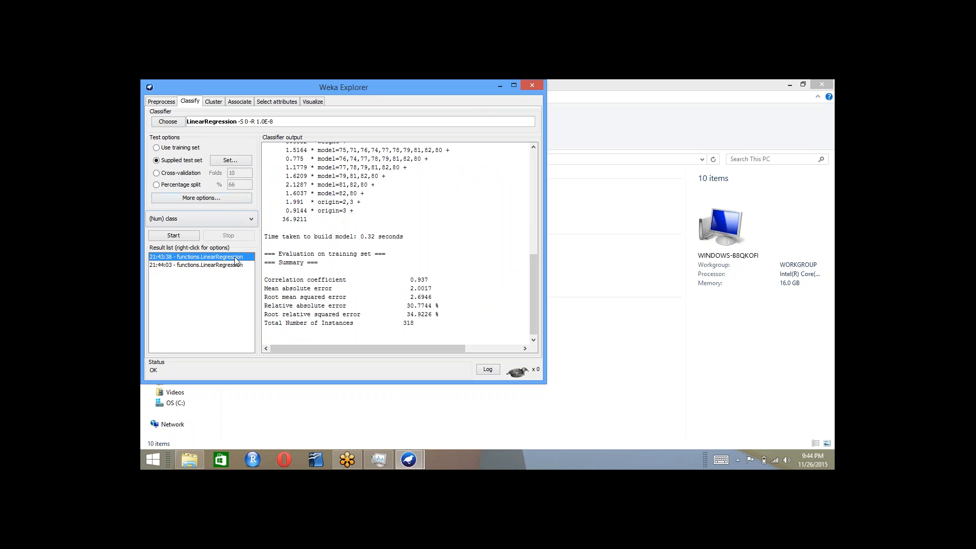
mouse_move(533, 269)
mouse_down()
mouse_move(532, 243)
mouse_move(537, 283)
mouse_up()
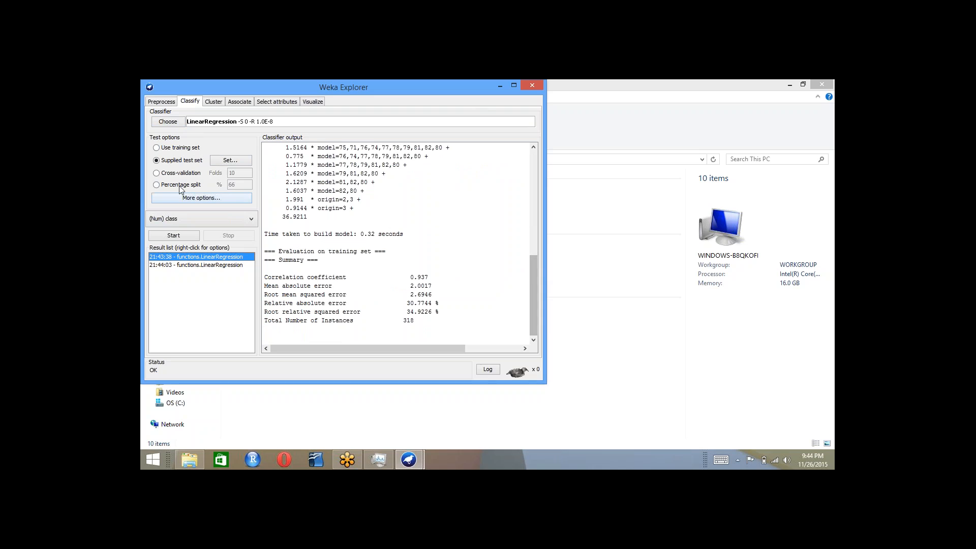
click(229, 161)
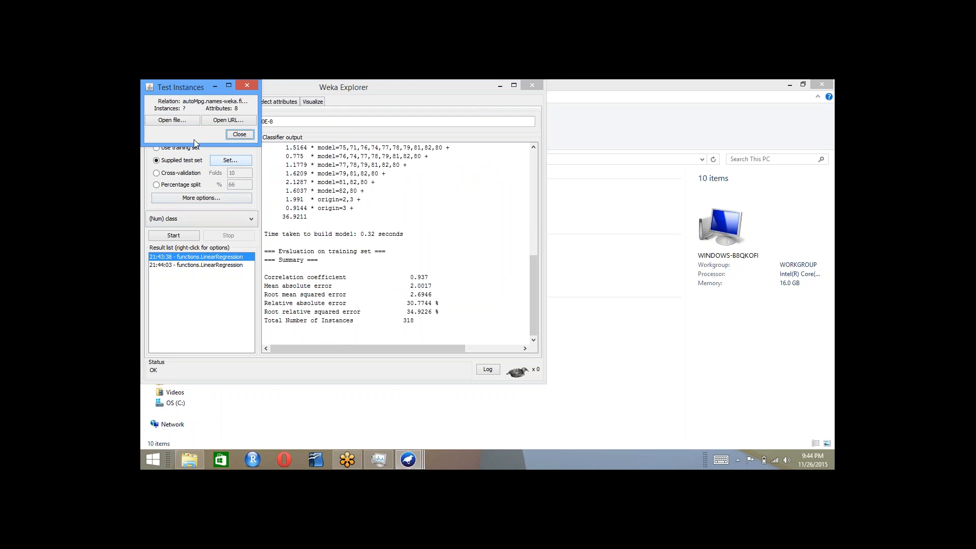
click(182, 122)
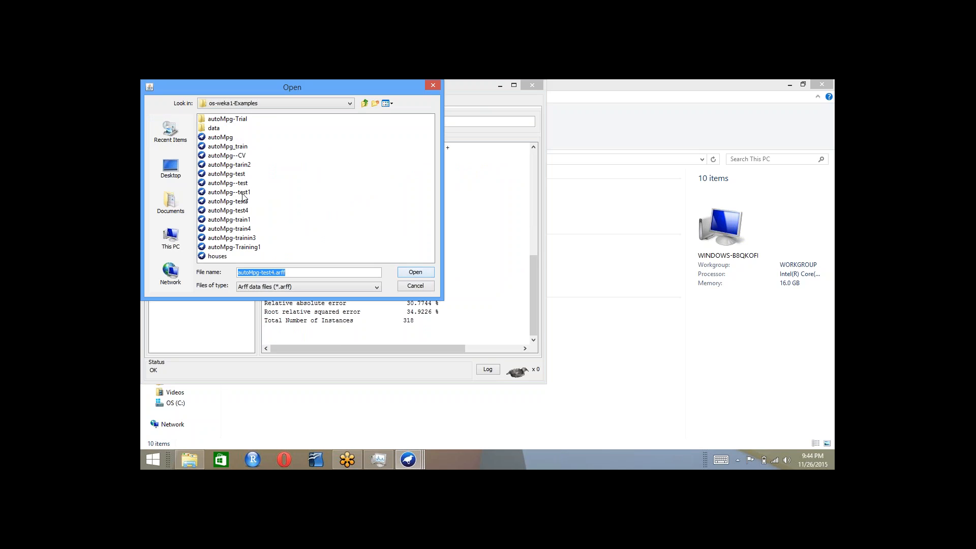
click(242, 211)
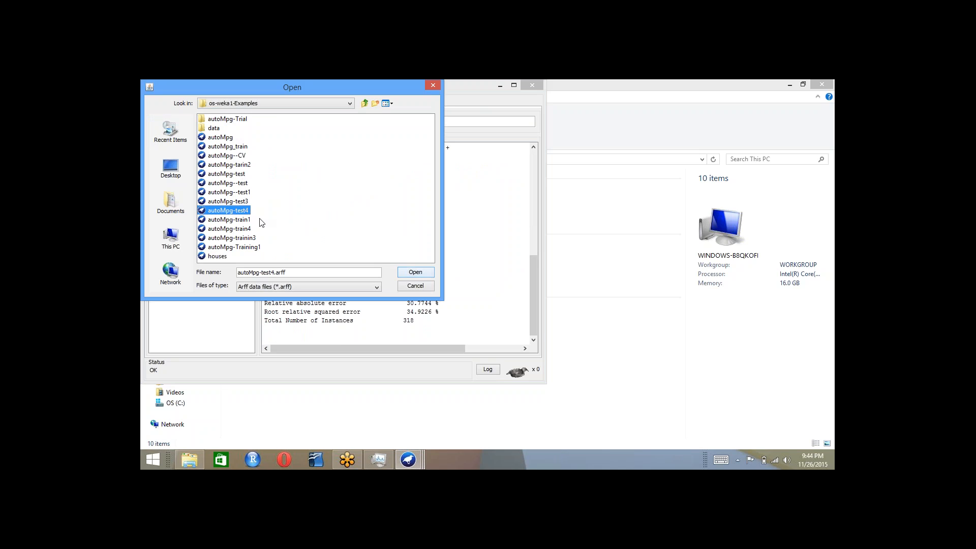
click(415, 273)
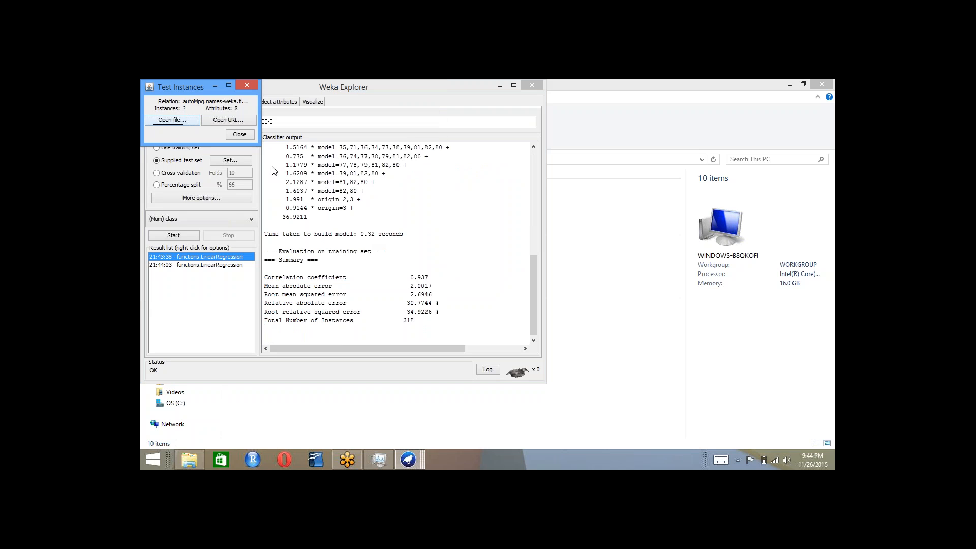
click(247, 136)
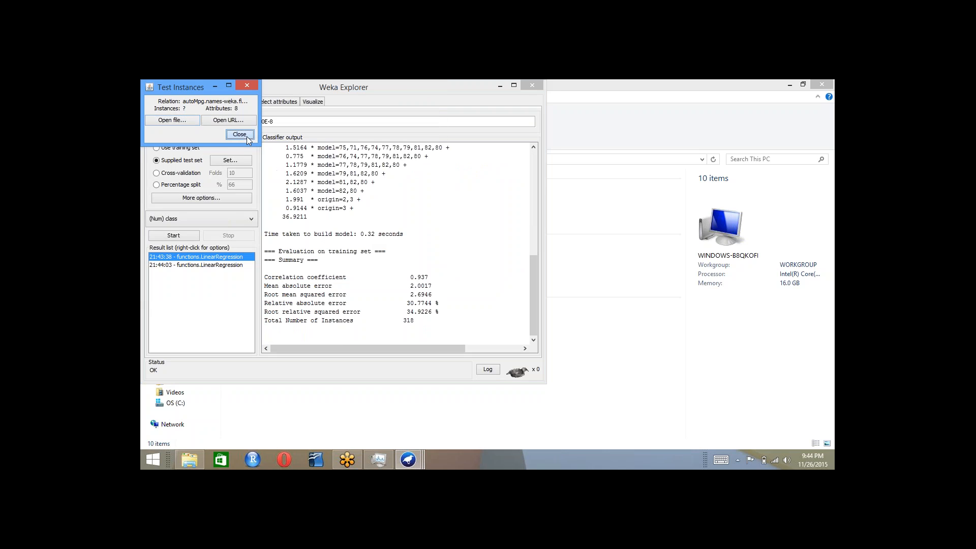
click(184, 235)
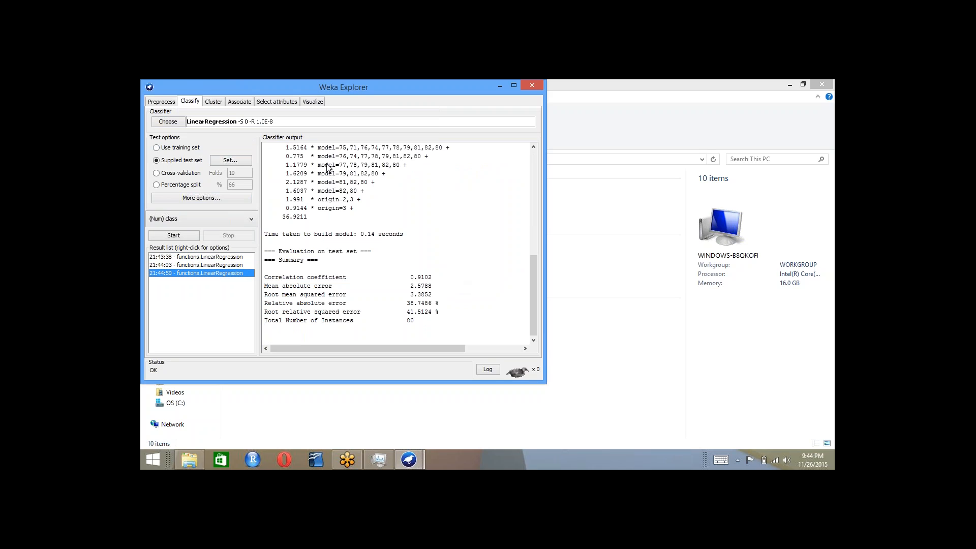
Reload autoMpg-test4.arff as the supplied test set and rerun the LinearRegression evaluation on it.
click(248, 161)
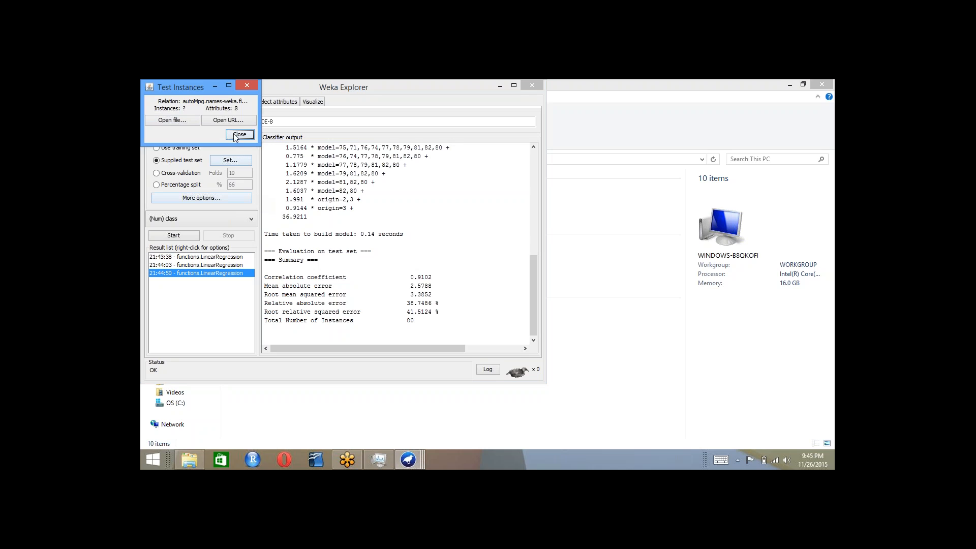
click(181, 119)
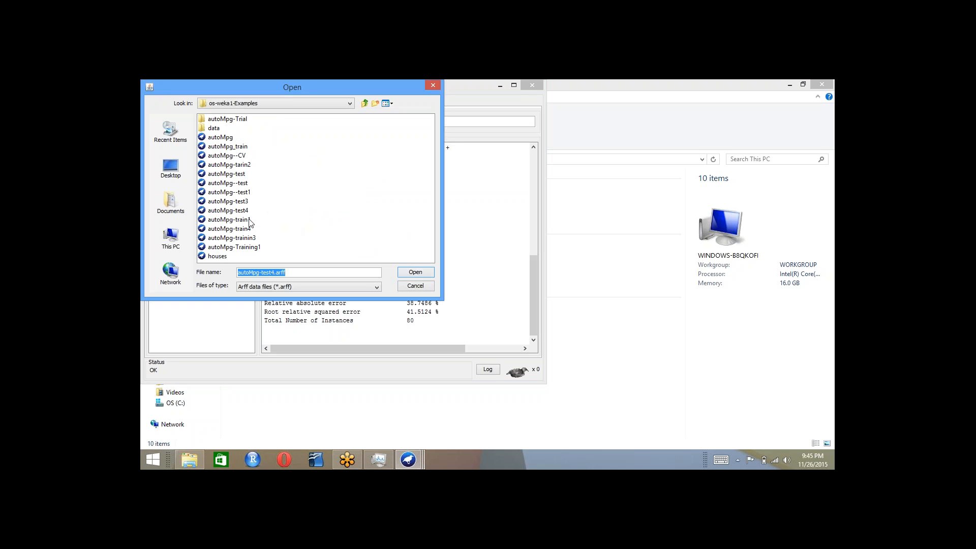
click(249, 219)
click(400, 273)
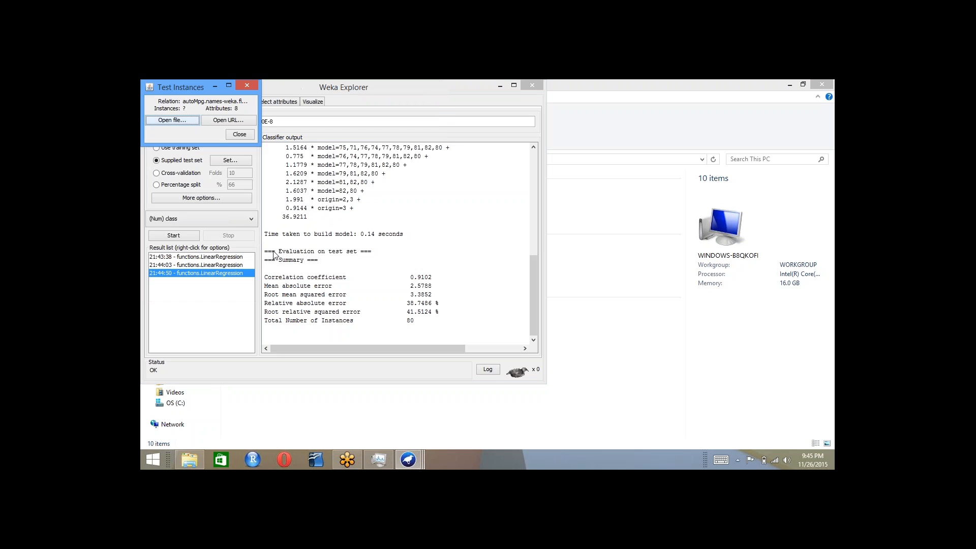
click(237, 135)
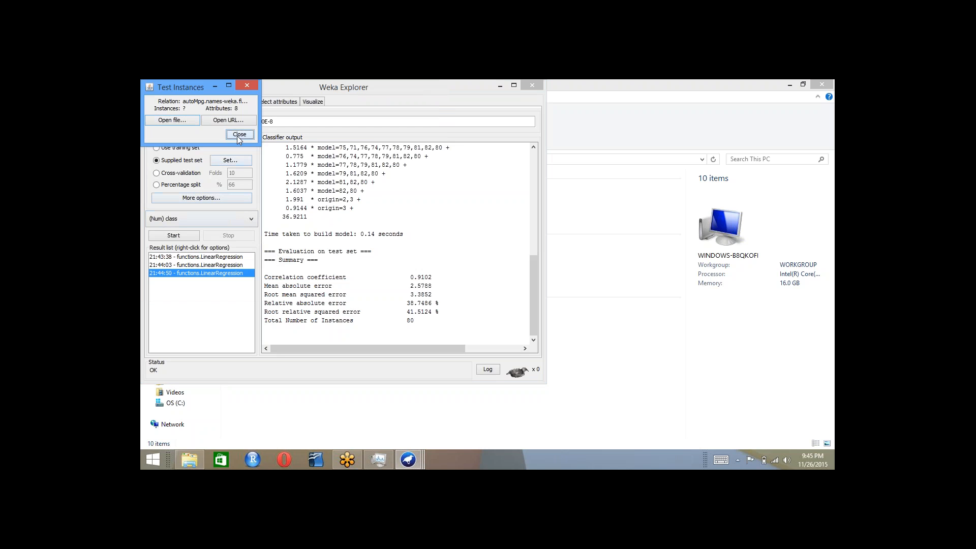
click(175, 235)
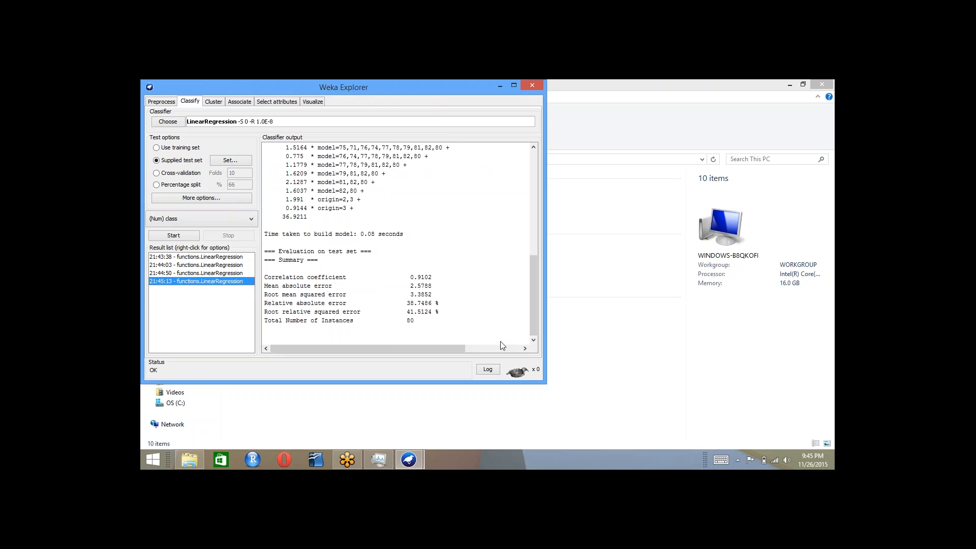
Examine the test-set evaluation summary, including the error measures and the total number of instances.
double_click(410, 322)
drag(369, 254, 321, 255)
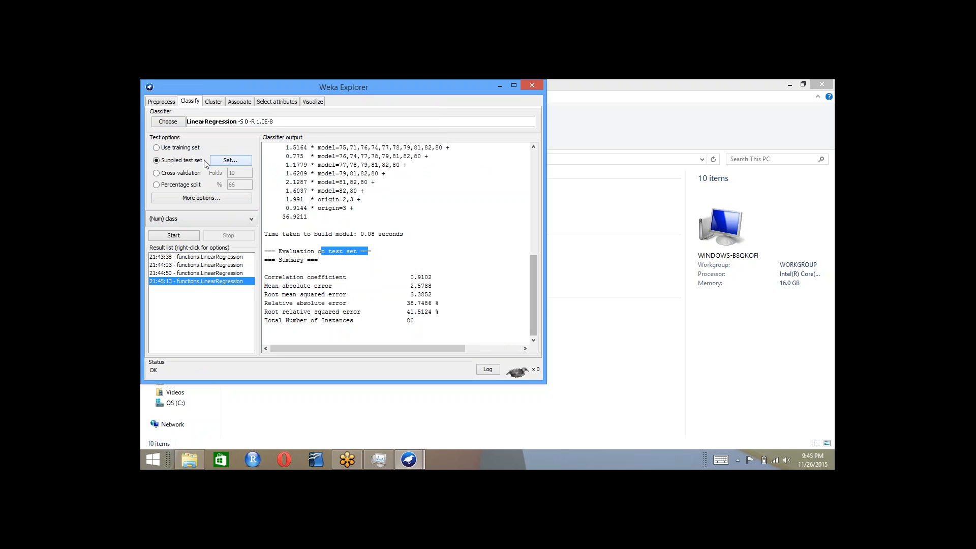
drag(418, 321, 264, 325)
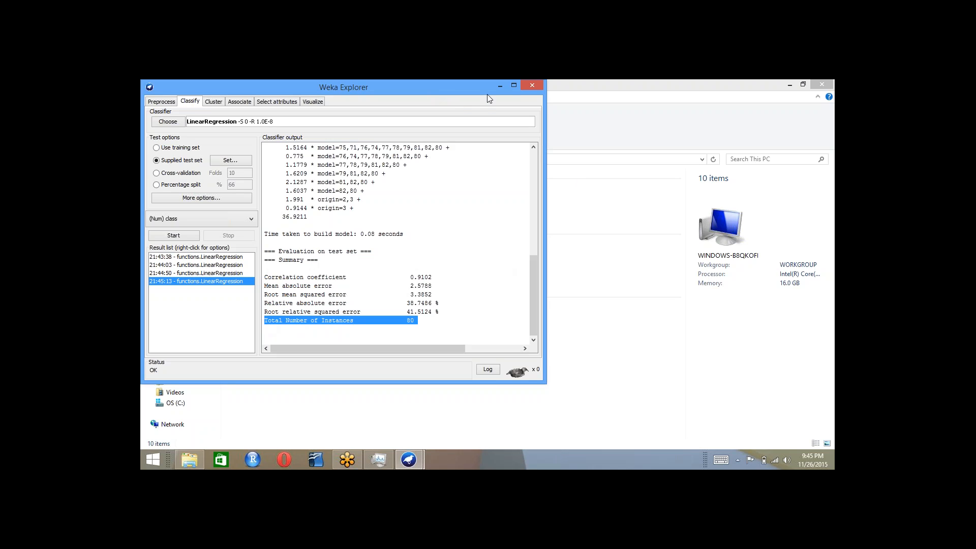
click(510, 92)
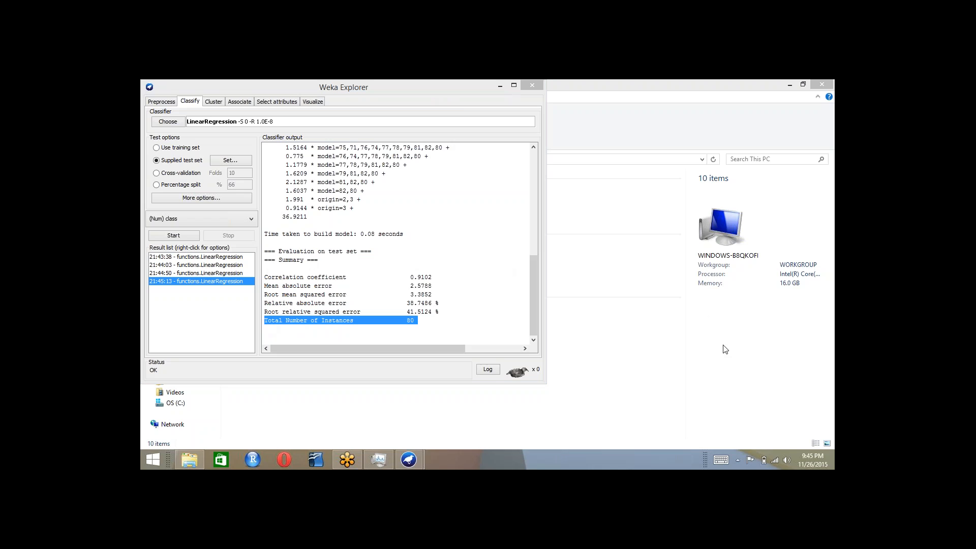
click(488, 275)
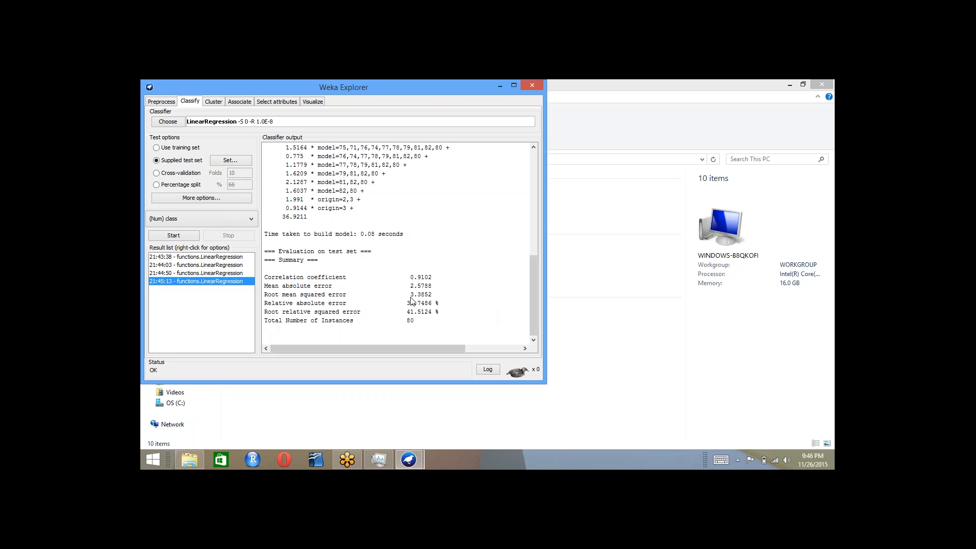
click(586, 369)
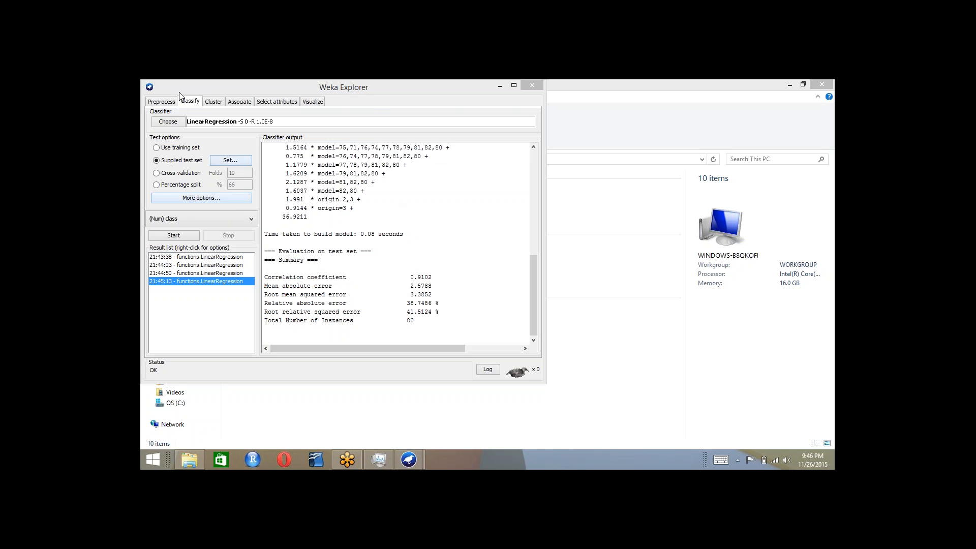
Load the full autoMpg.arff dataset from the os-weka1-Examples folder for preprocessing.
click(171, 102)
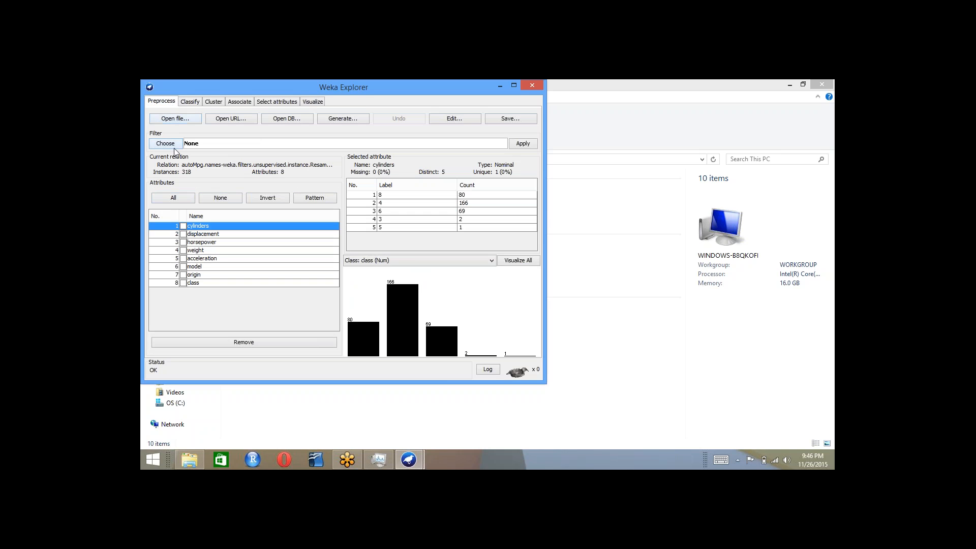
click(187, 118)
click(281, 180)
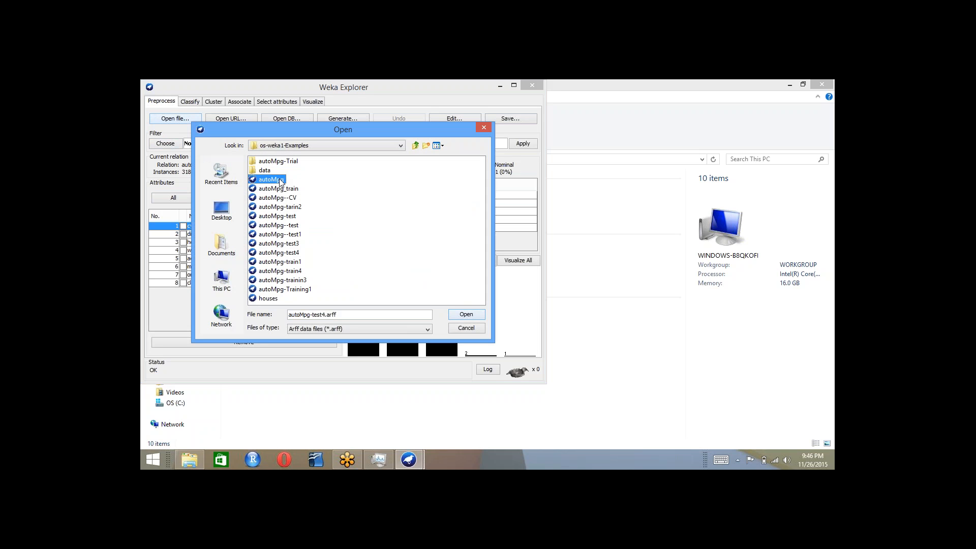
click(464, 315)
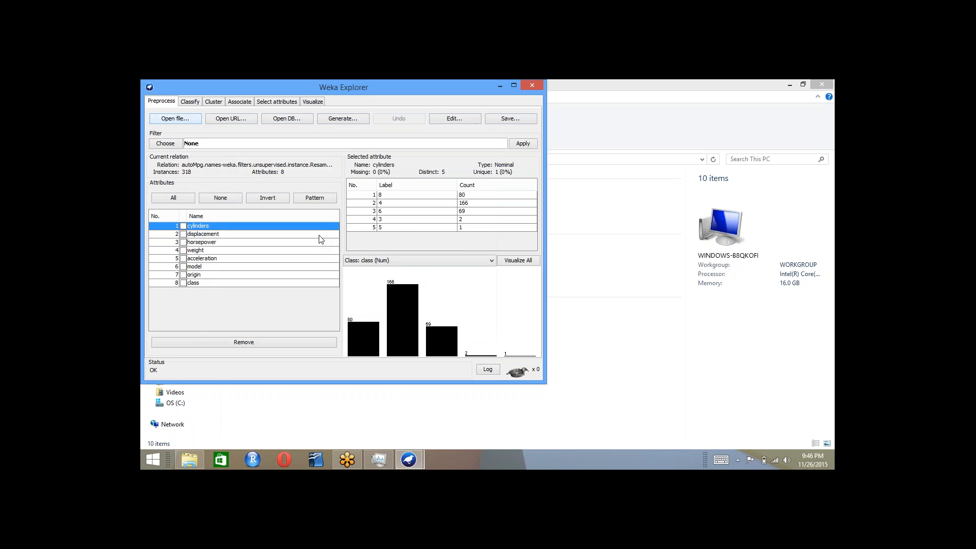
Choose the unsupervised instance filter Resample for the loaded autoMpg data.
click(173, 144)
click(155, 152)
click(165, 186)
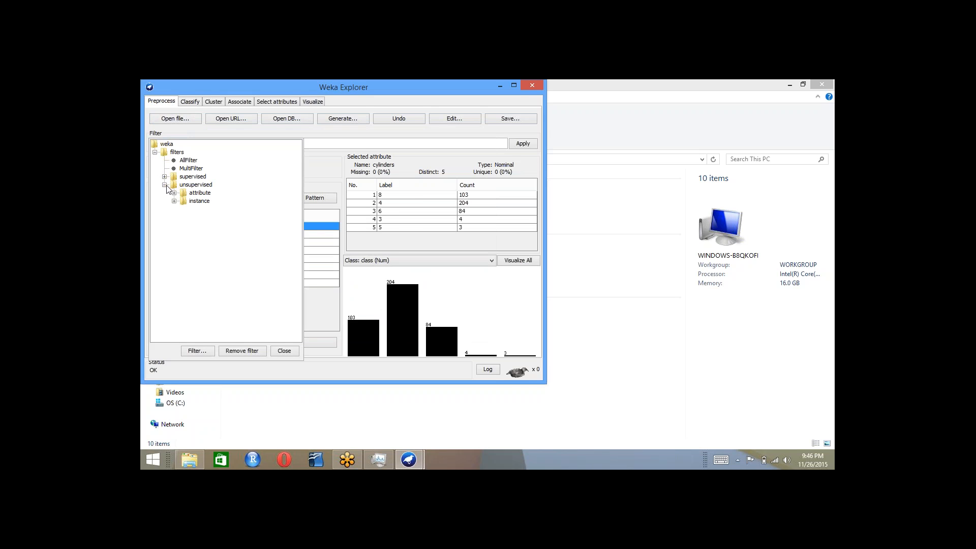
click(174, 202)
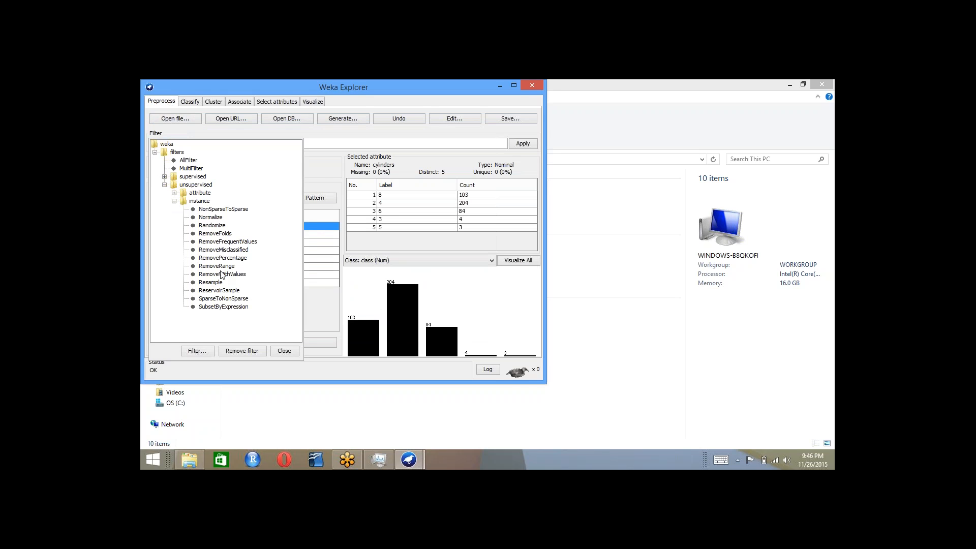
click(223, 283)
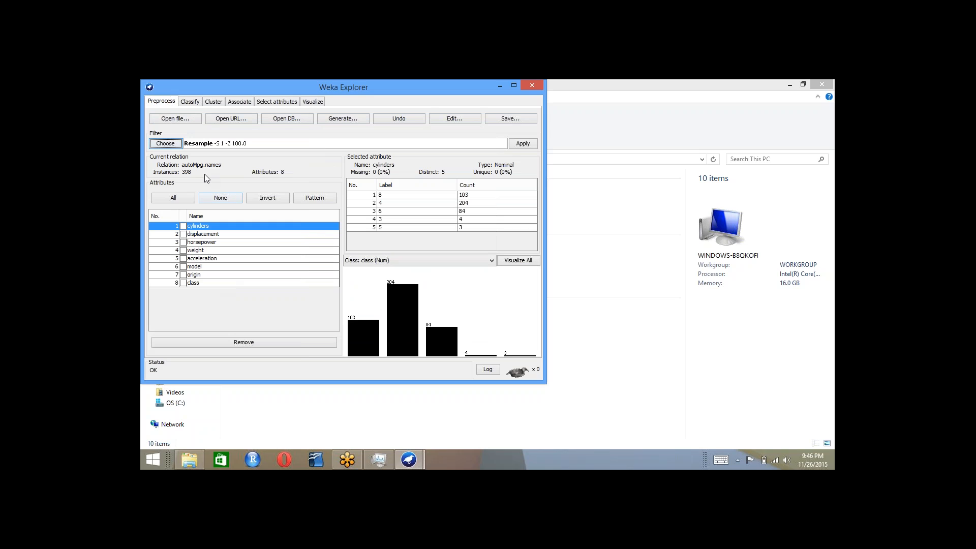
Set Resample's sampleSizePercent to 80 with invertSelection False and apply the filter to the autoMpg data.
click(242, 147)
click(257, 219)
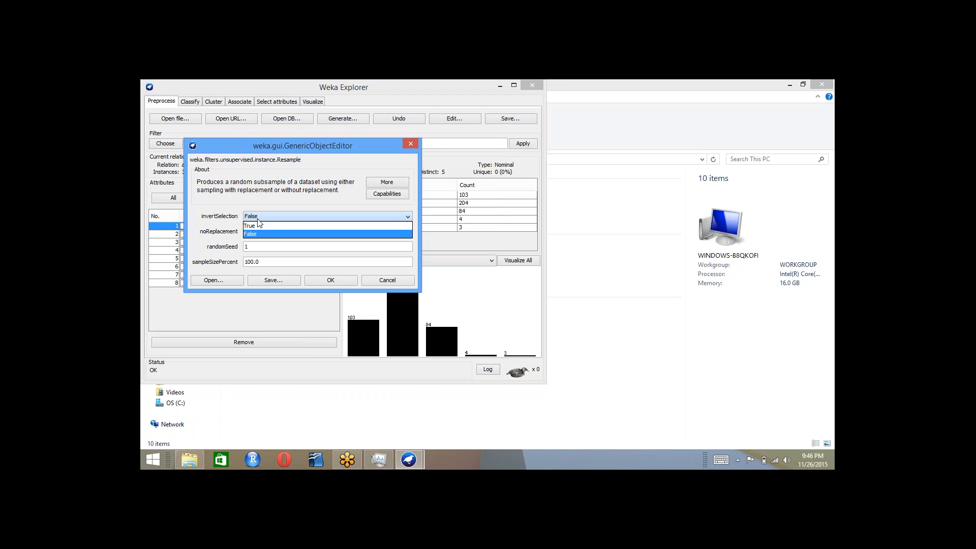
click(256, 231)
double_click(246, 262)
text(80)
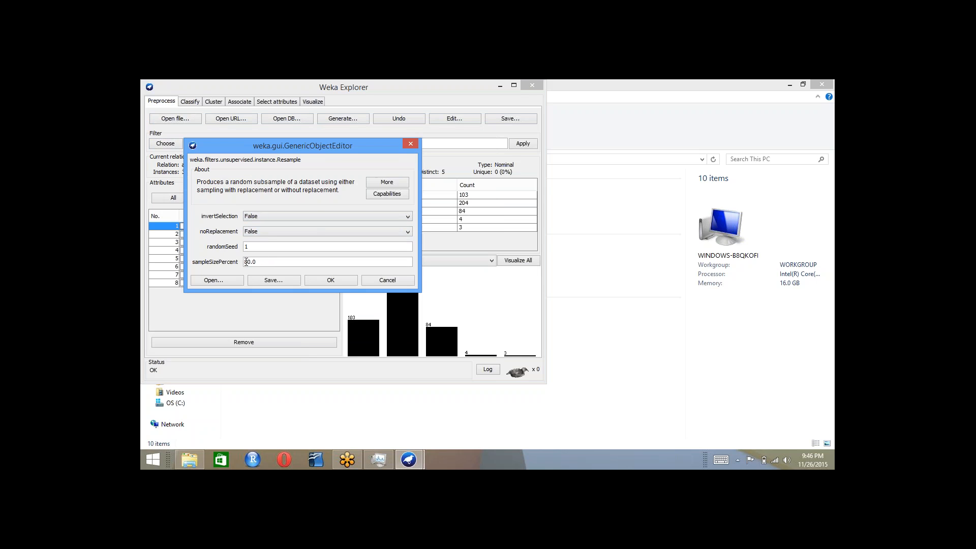
click(320, 279)
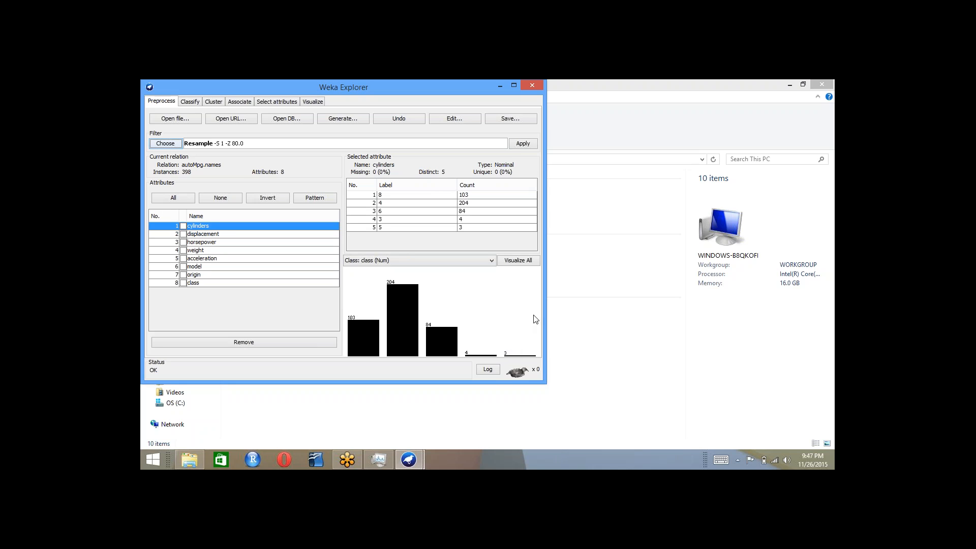
drag(353, 87, 417, 178)
click(523, 244)
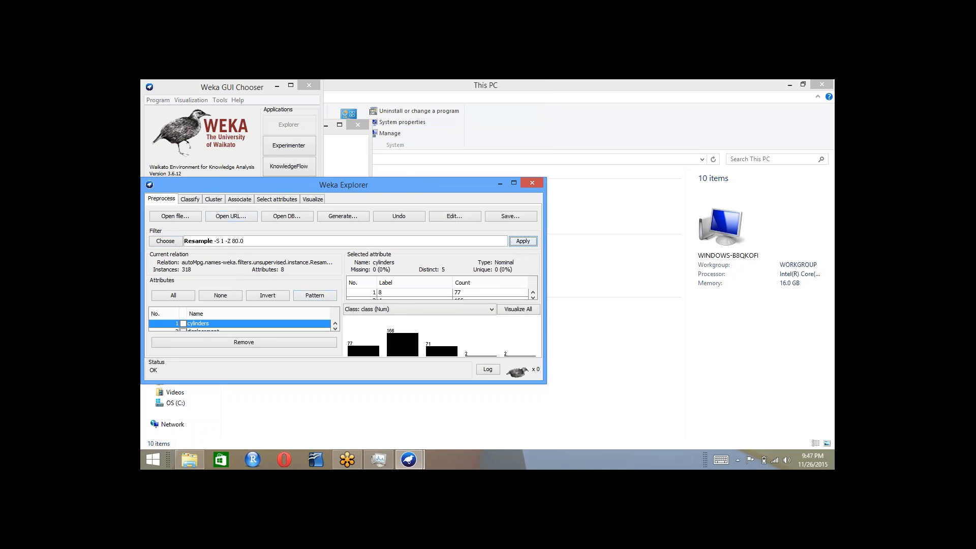
drag(254, 185, 281, 110)
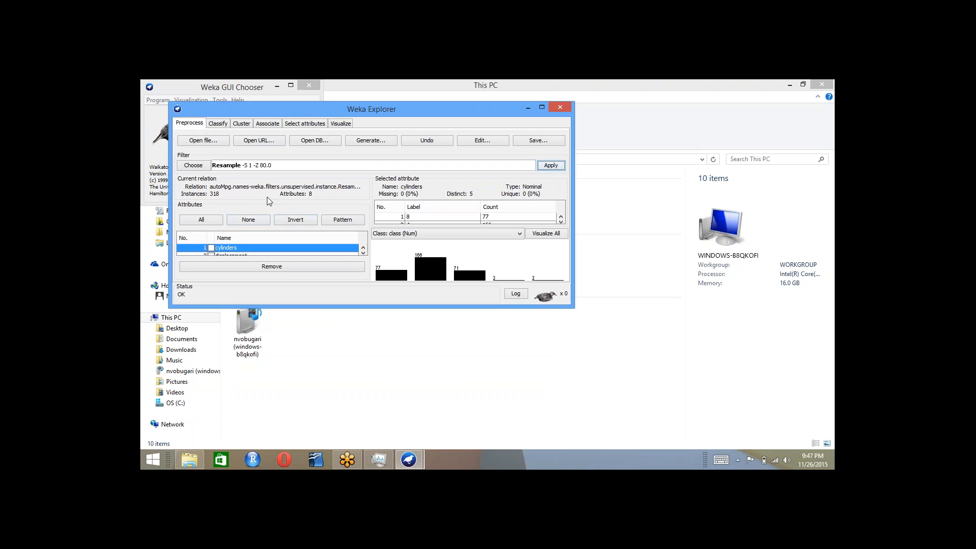
Save the resampled training data as autoMpg-train5 in the os-weka1-Examples folder.
drag(390, 114, 374, 241)
click(518, 270)
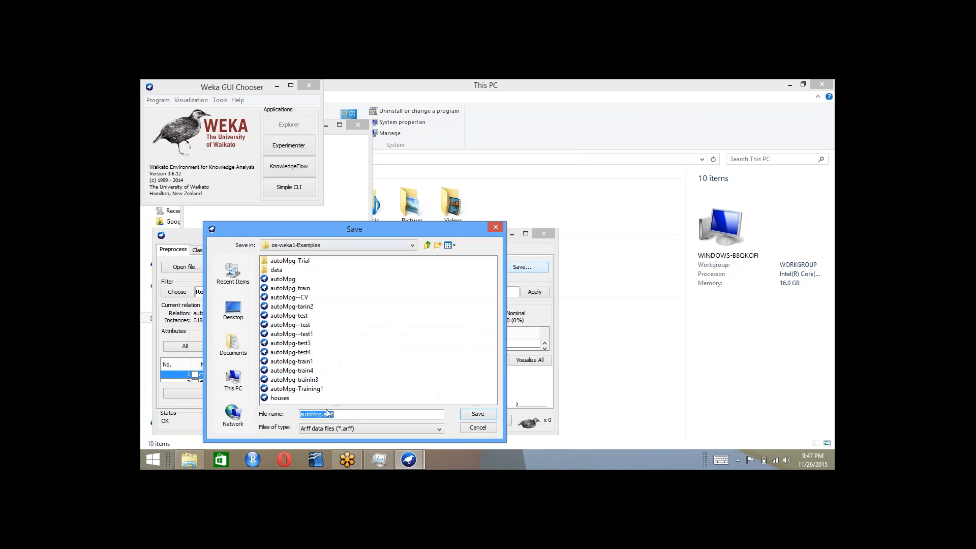
click(322, 414)
text(-train5)
click(476, 415)
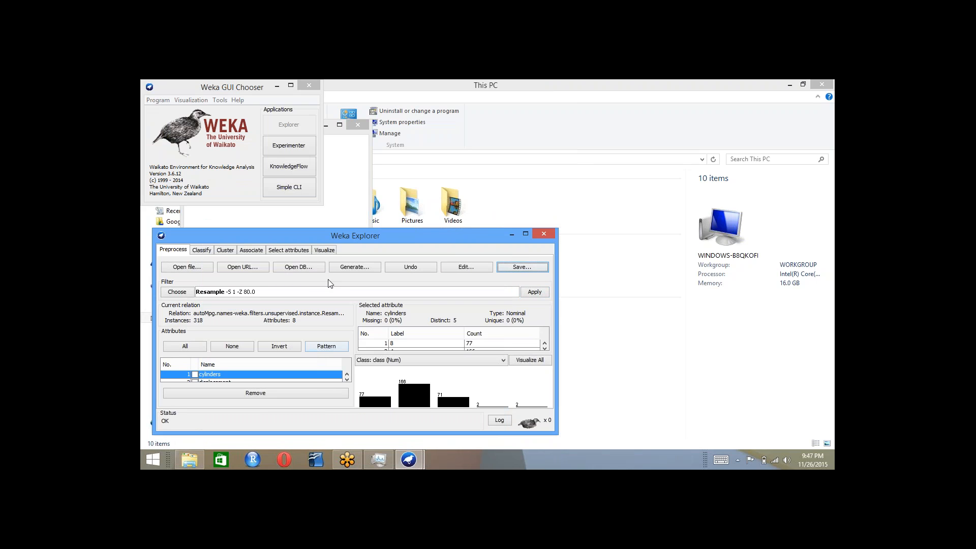
Undo the resampling, set Resample's invertSelection to True, and apply the filter to the full dataset.
click(407, 270)
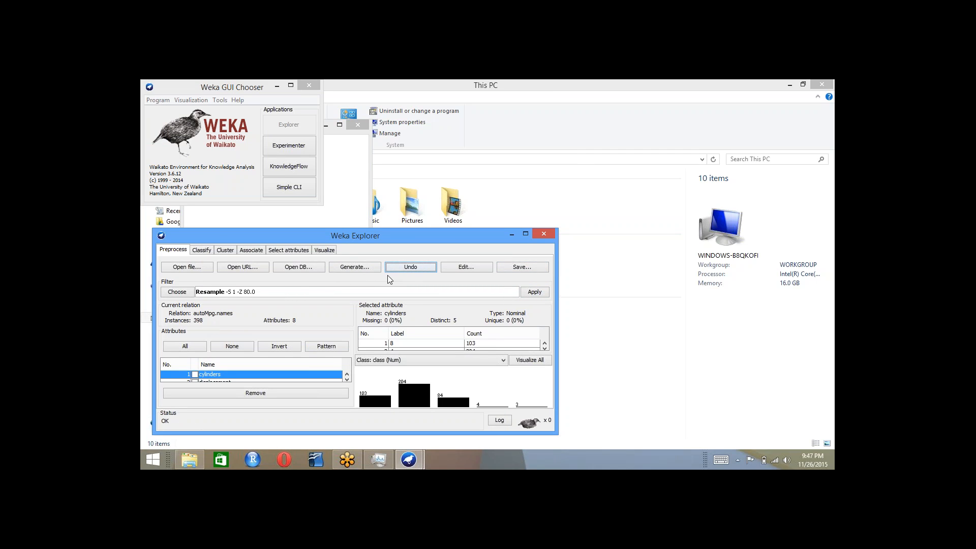
click(260, 294)
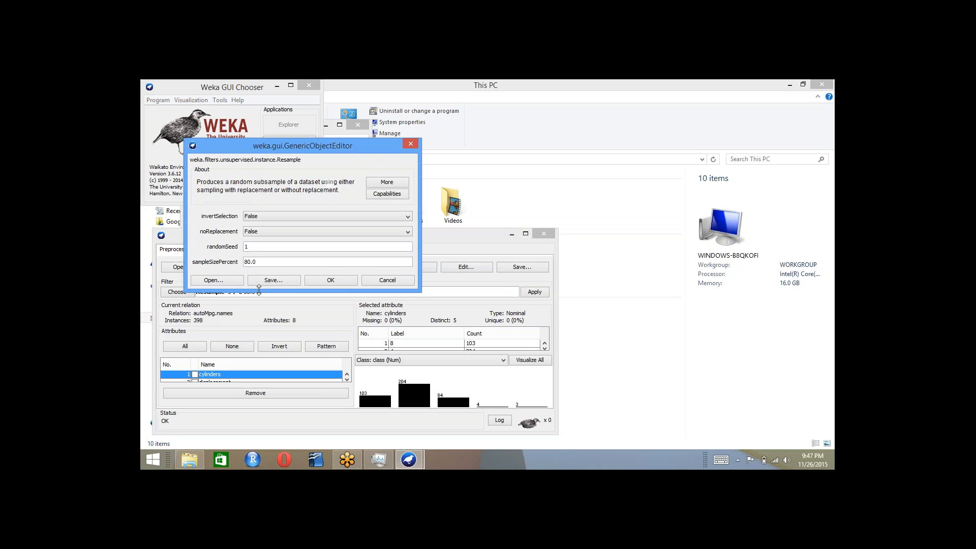
click(285, 216)
click(274, 235)
click(331, 280)
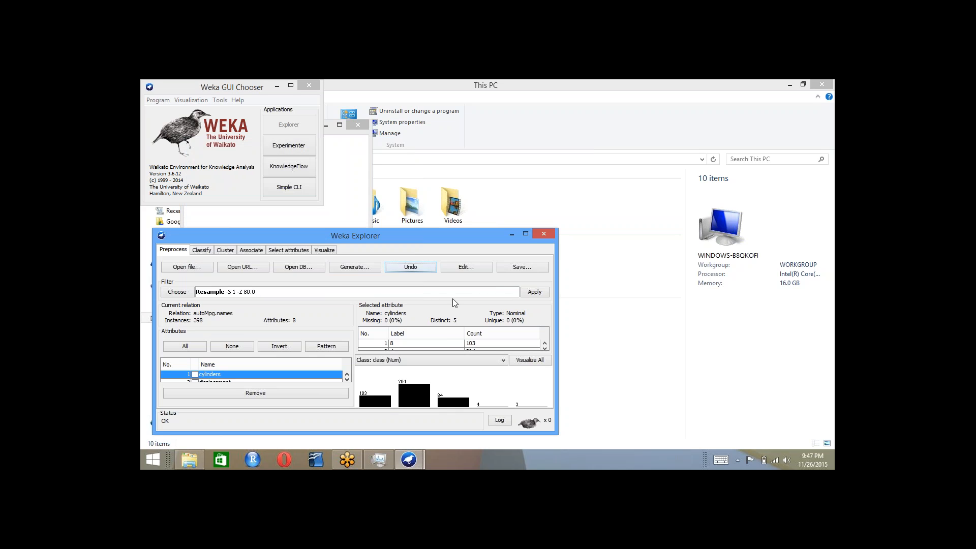
click(532, 293)
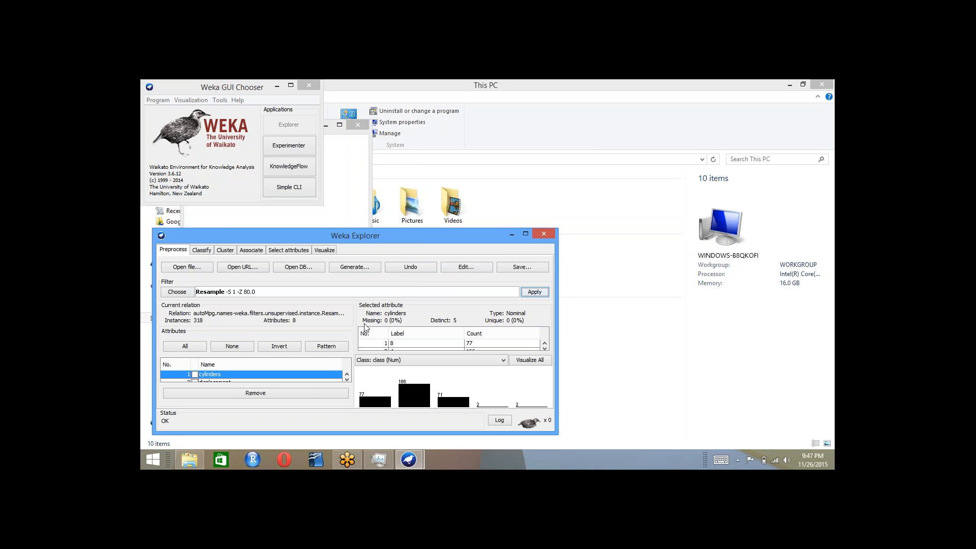
Undo the inverted resampling and set Resample's noReplacement option to True, keeping invertSelection True and the sample size at 80 percent.
click(407, 270)
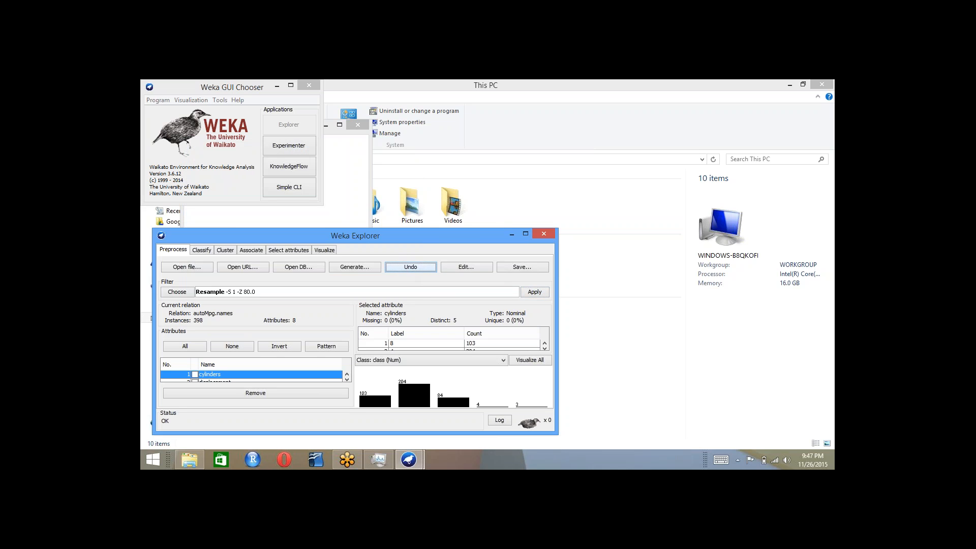
drag(363, 238, 360, 167)
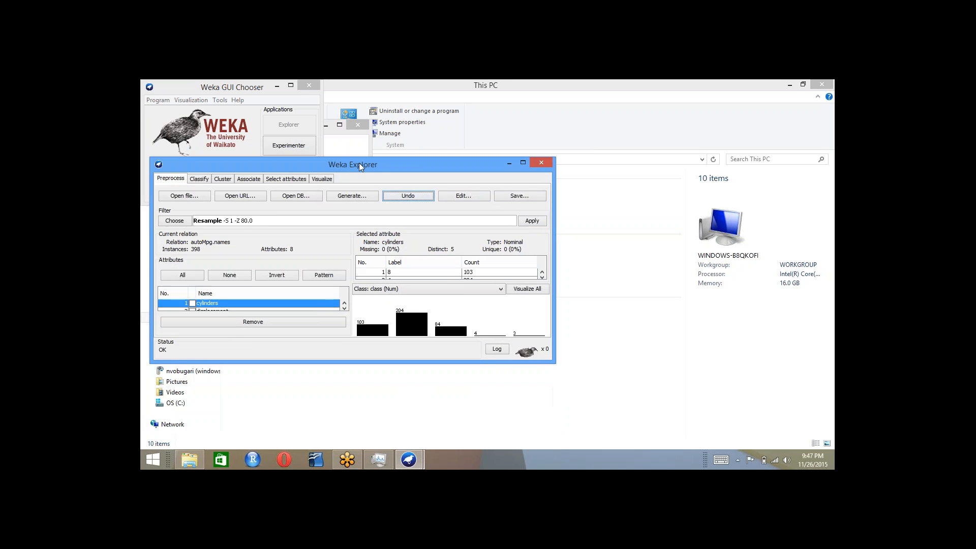
click(216, 224)
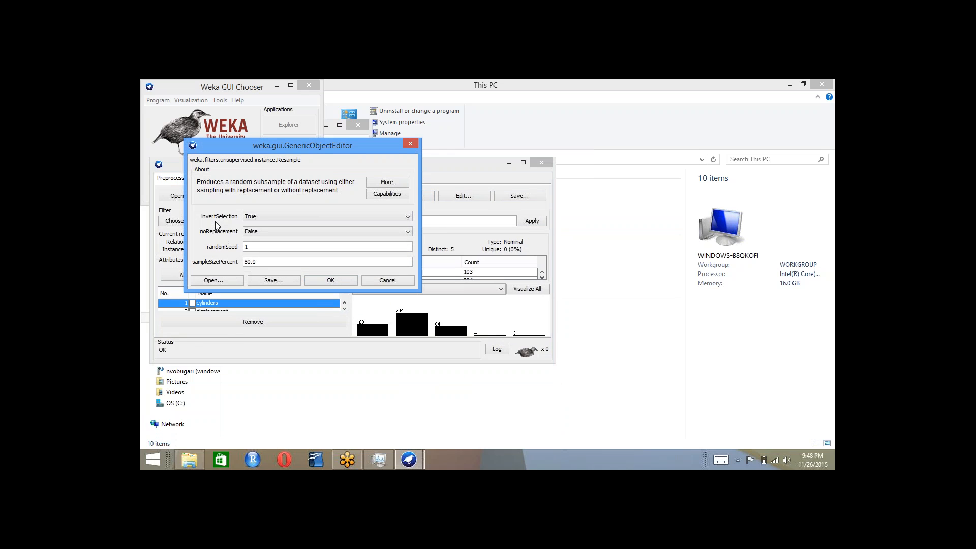
click(253, 242)
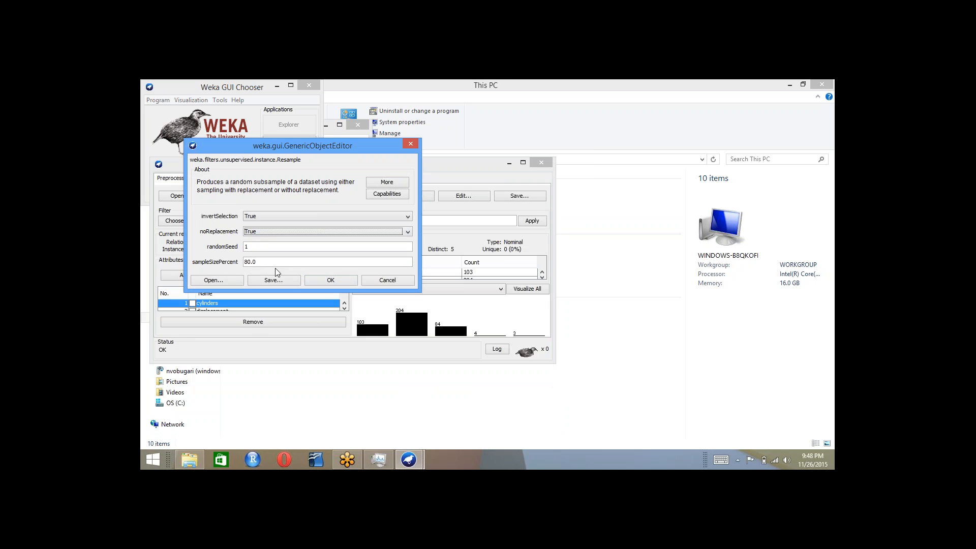
click(343, 280)
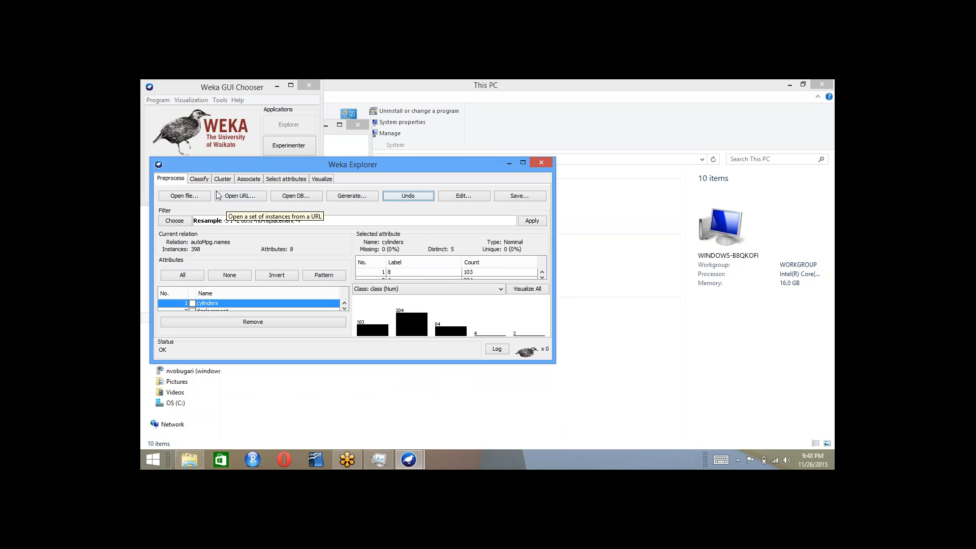
Load the original autoMpg dataset from the os-weka1-Examples folder.
click(176, 197)
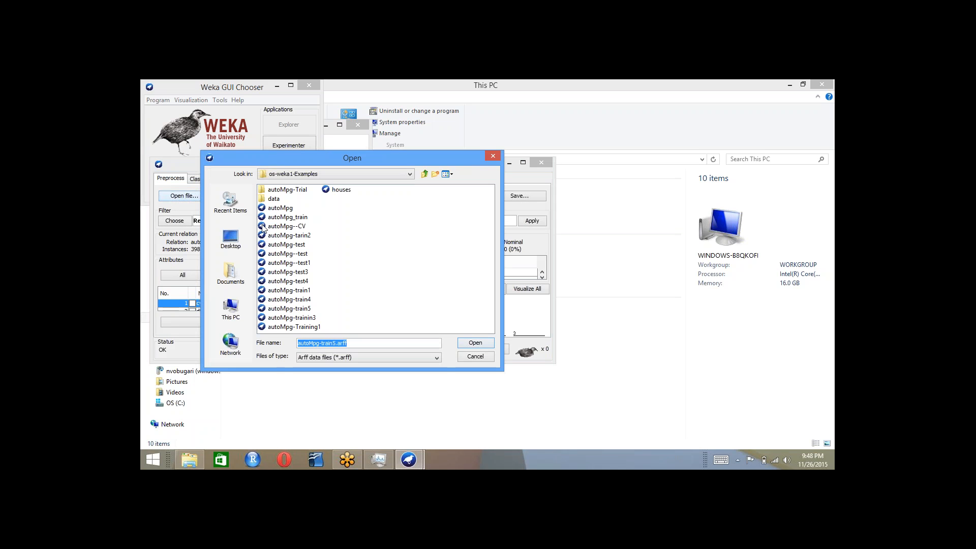
click(281, 208)
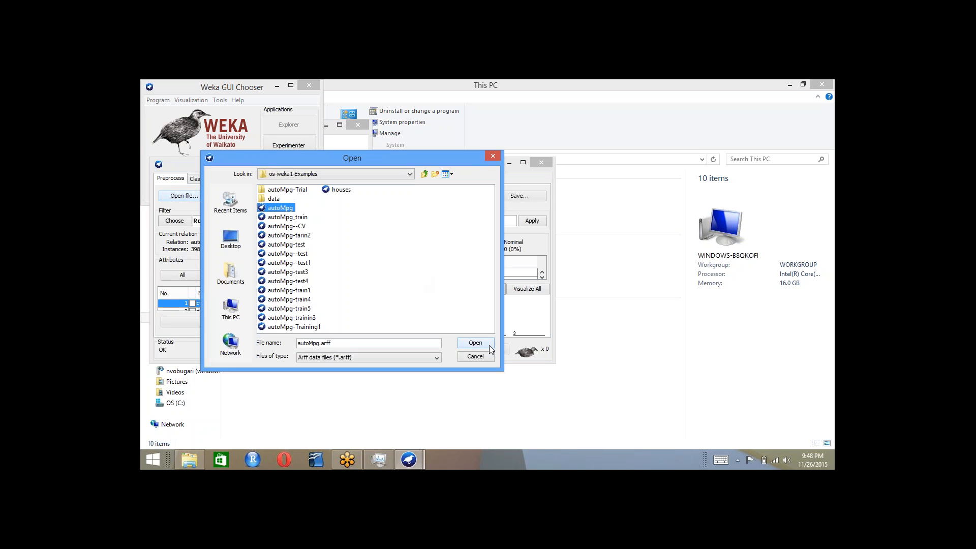
click(490, 347)
Try Resample on autoMpg with invertSelection set to False and noReplacement True at 80 percent, and undo it.
click(226, 222)
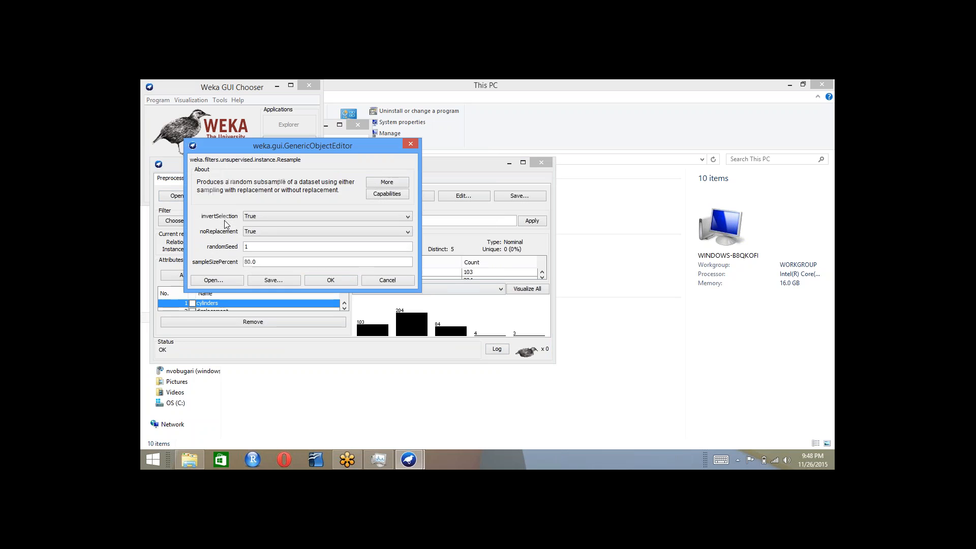
click(254, 219)
click(254, 234)
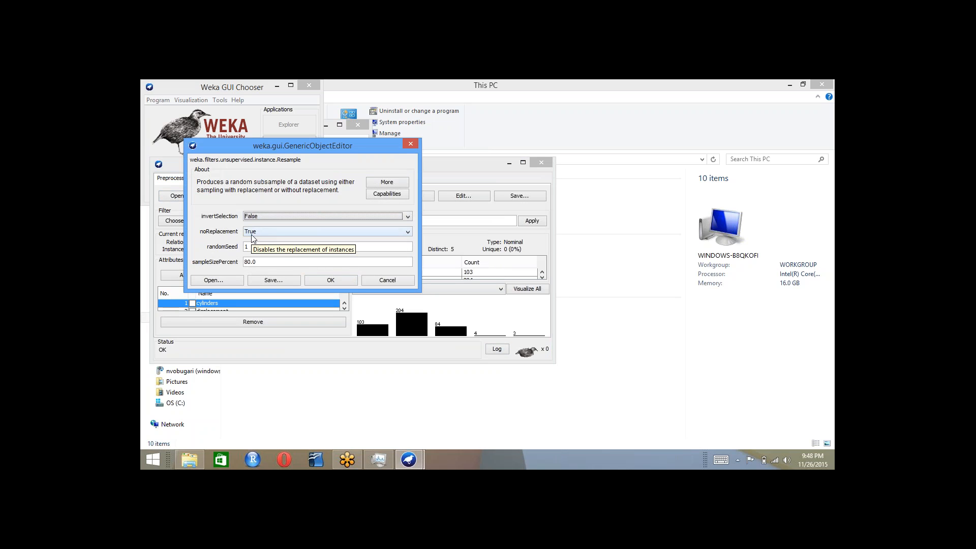
click(344, 285)
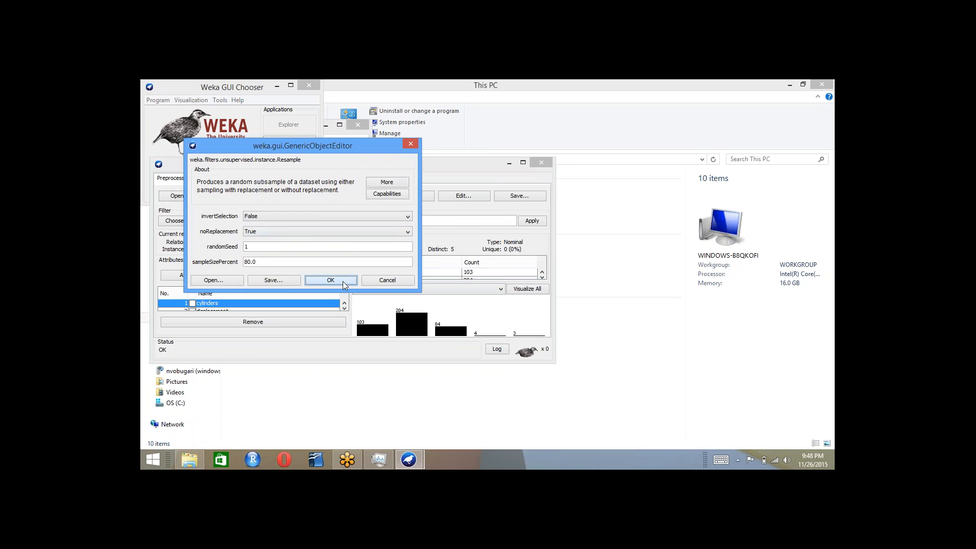
click(528, 221)
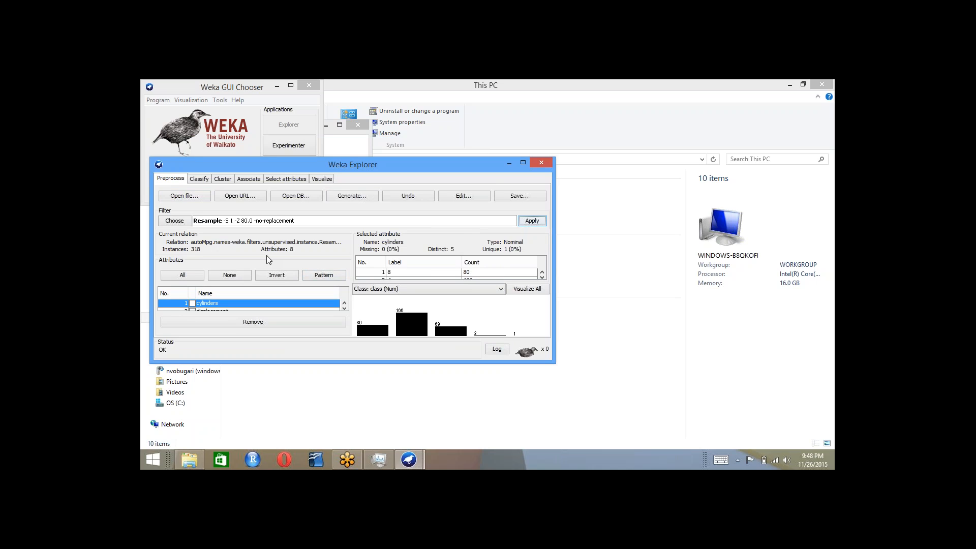
click(414, 196)
Set Resample's invertSelection to True with noReplacement True and sampleSizePercent 80, and apply the filter to the full autoMpg data.
click(261, 222)
click(261, 217)
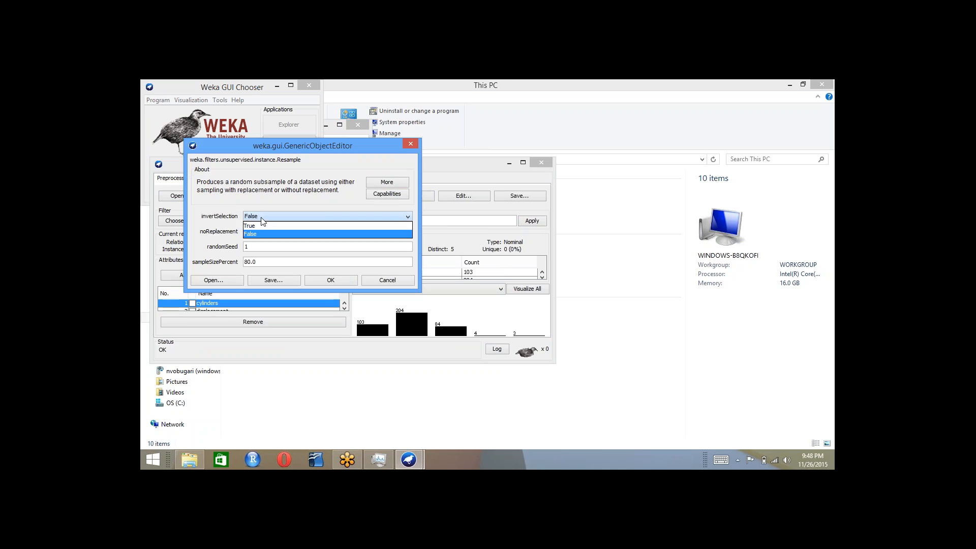
click(259, 226)
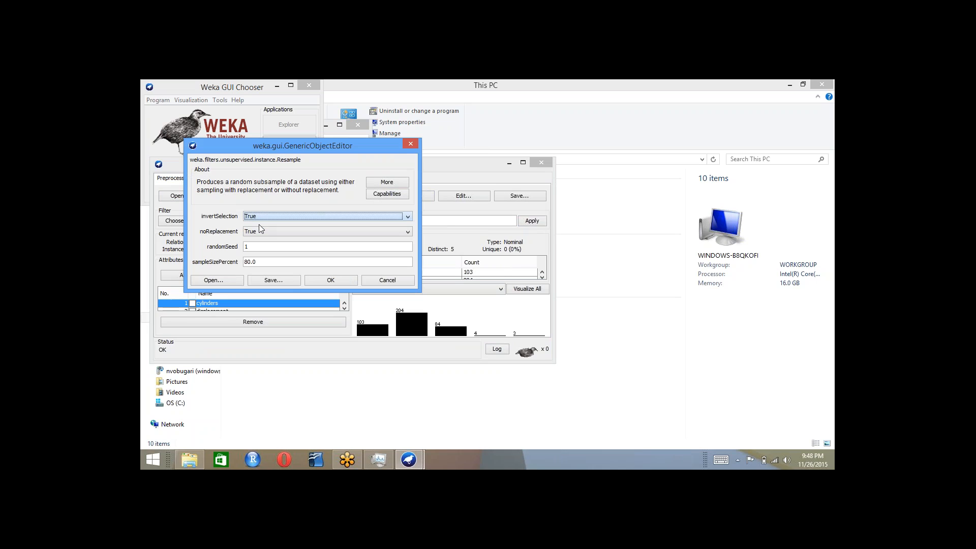
click(328, 281)
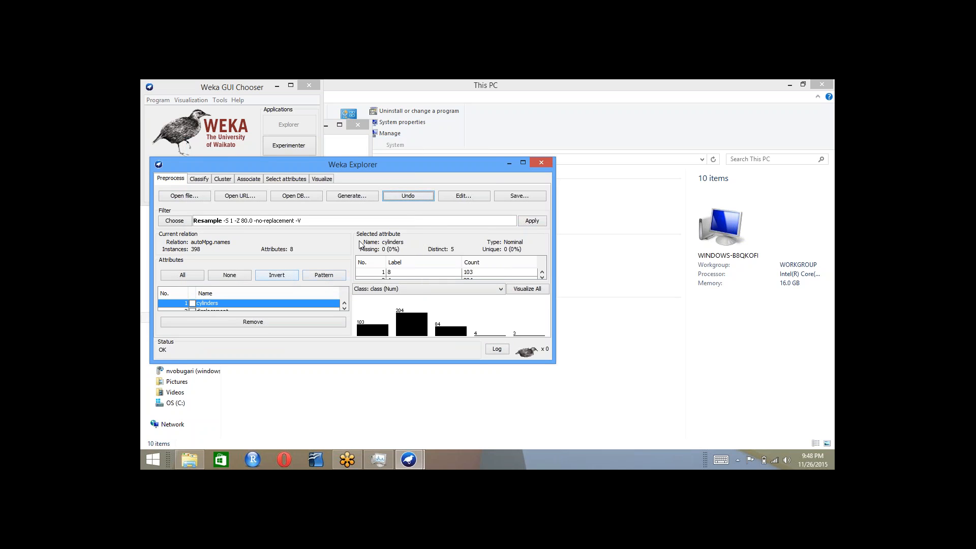
click(532, 221)
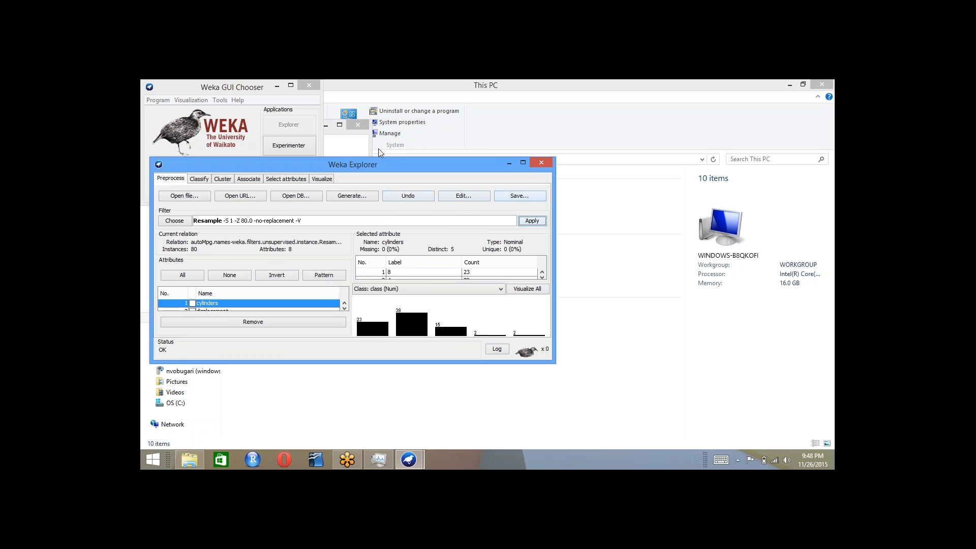
Save the inverted sample as autoMpg-test5 in the os-weka1-Examples folder.
drag(379, 165, 380, 186)
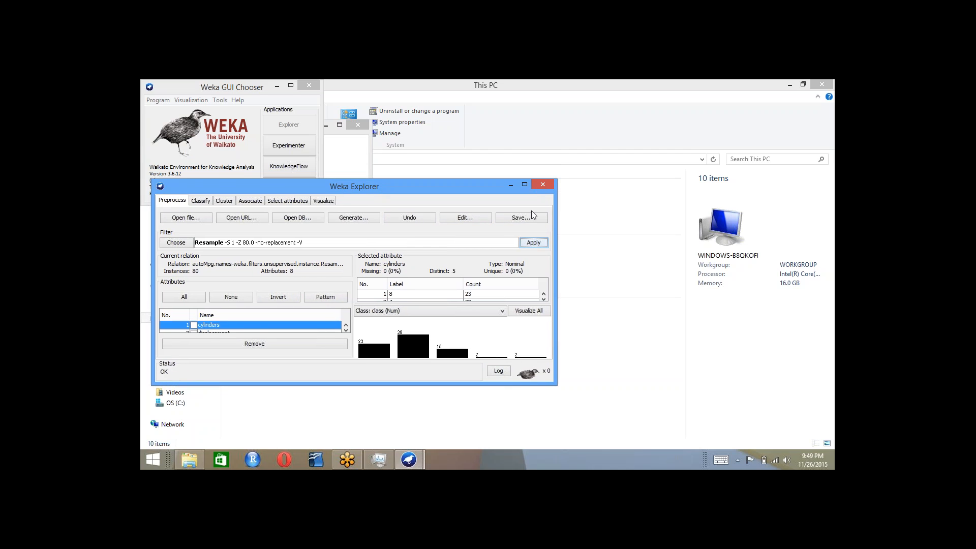
click(532, 216)
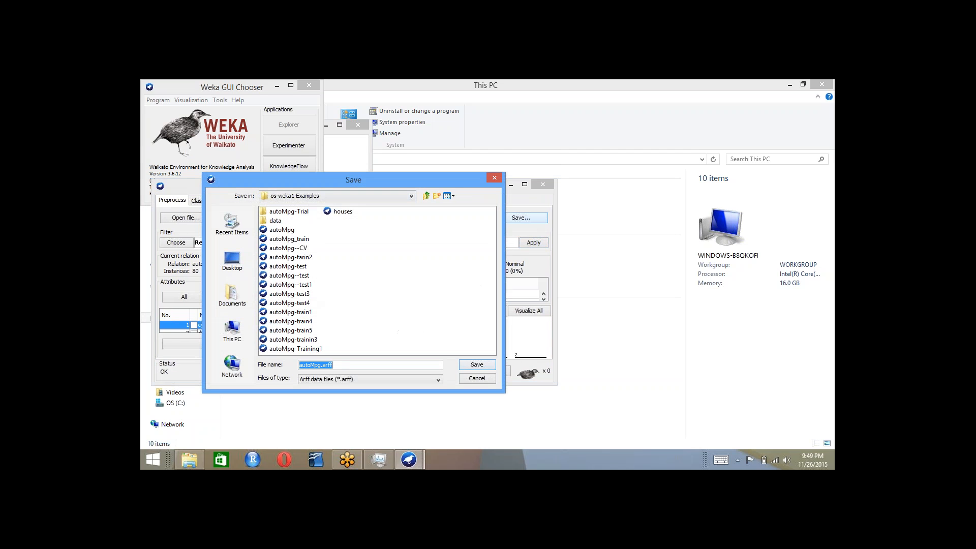
click(321, 368)
text(-test5)
click(477, 365)
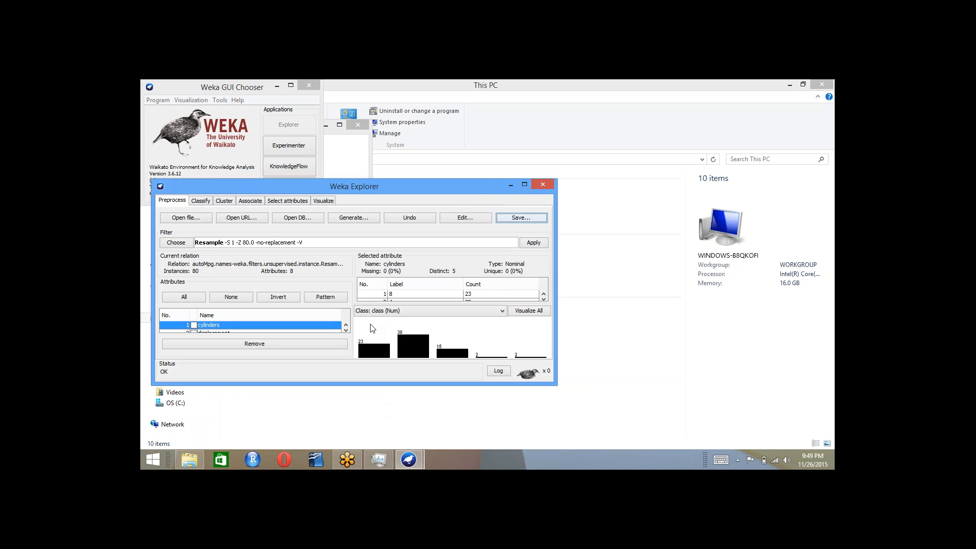
Load the autoMpg-train5 training file from the os-weka1-Examples folder.
click(187, 219)
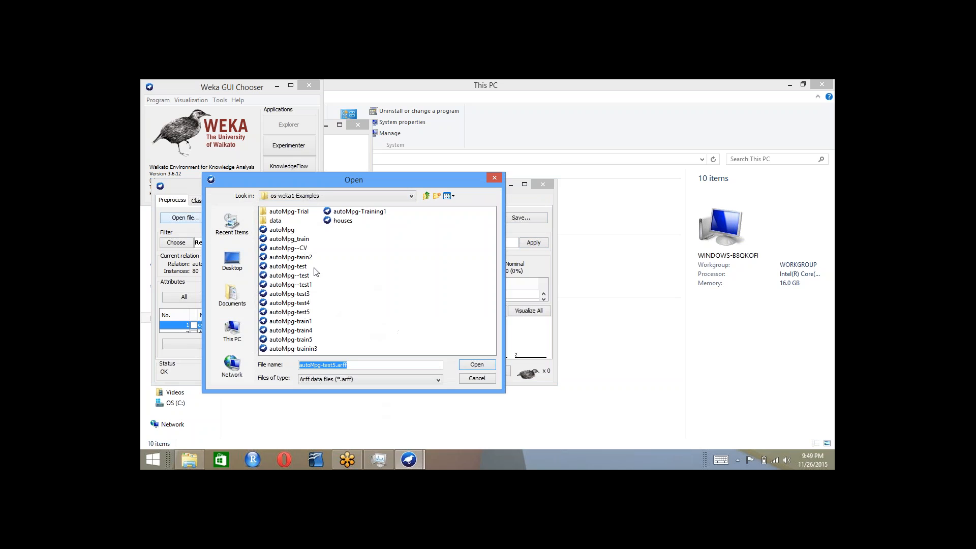
click(306, 339)
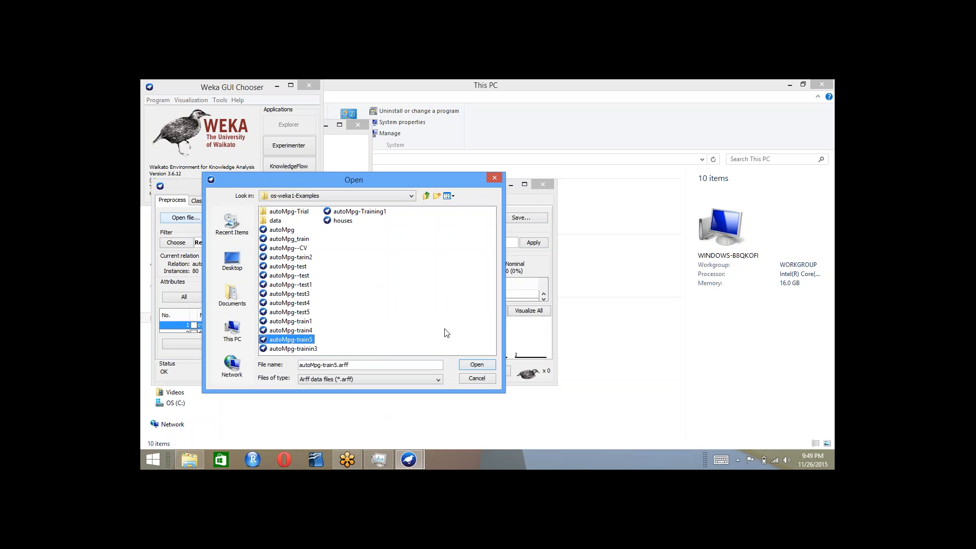
click(487, 366)
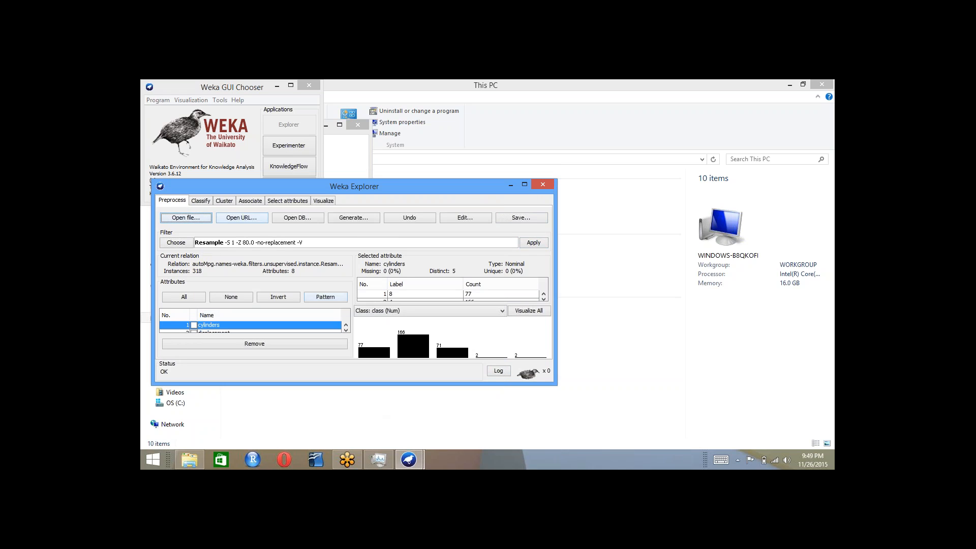
Build the LinearRegression model on the loaded training data, evaluating it with the Use training set option.
click(200, 201)
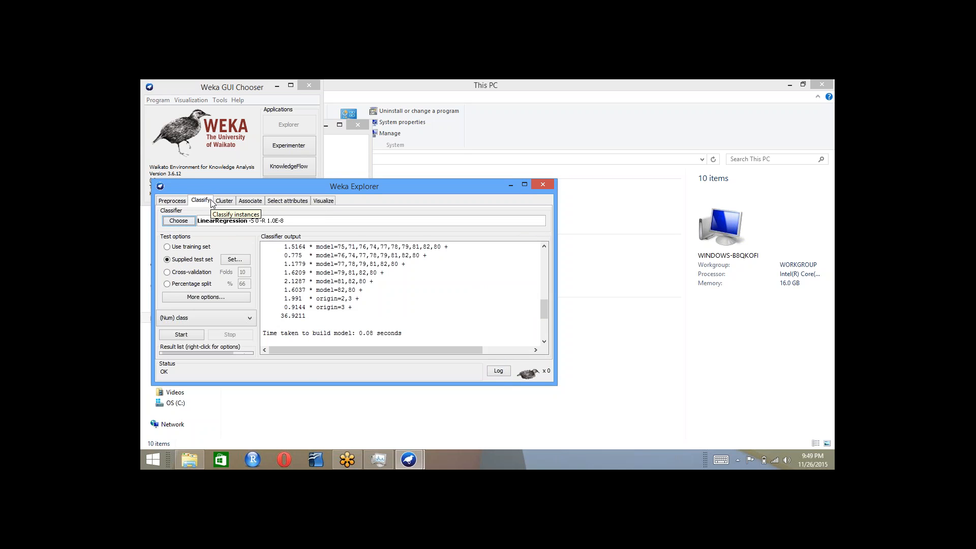
click(195, 247)
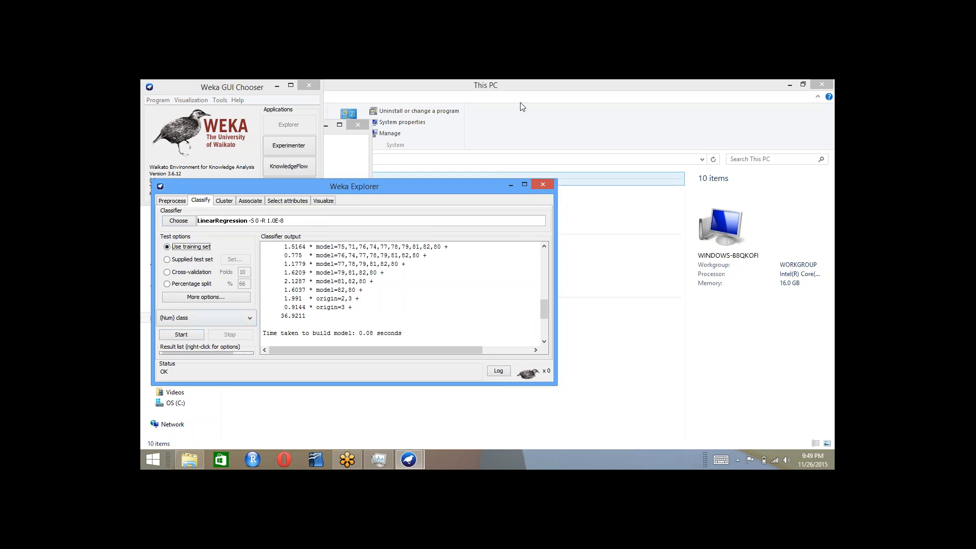
click(562, 118)
drag(486, 190, 487, 98)
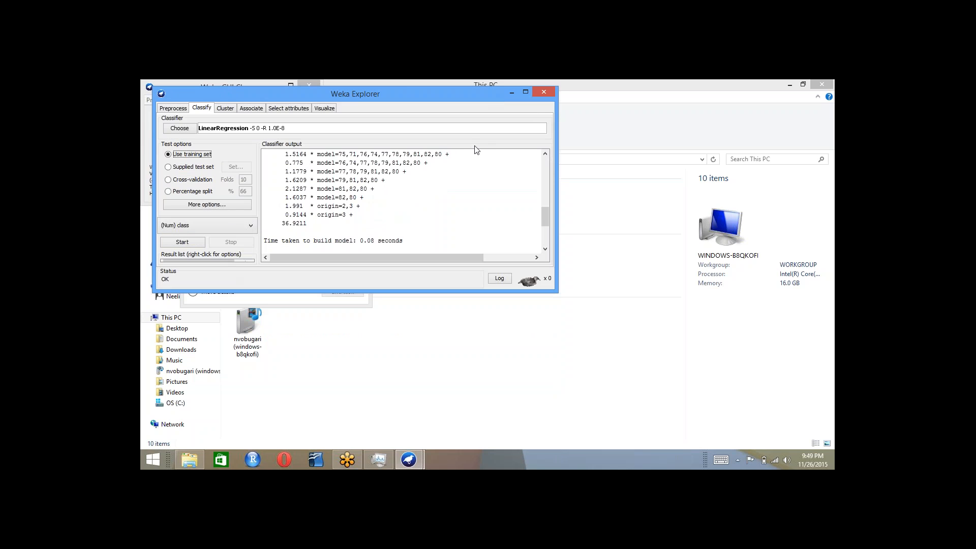
click(194, 247)
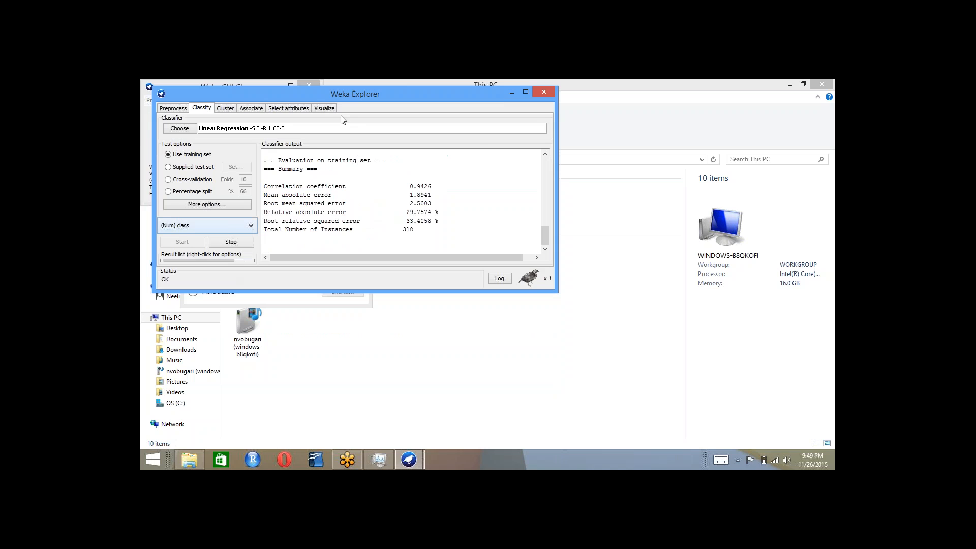
Maximize the Explorer, check which relation is loaded, and examine the training-set evaluation summary of the regression.
double_click(320, 94)
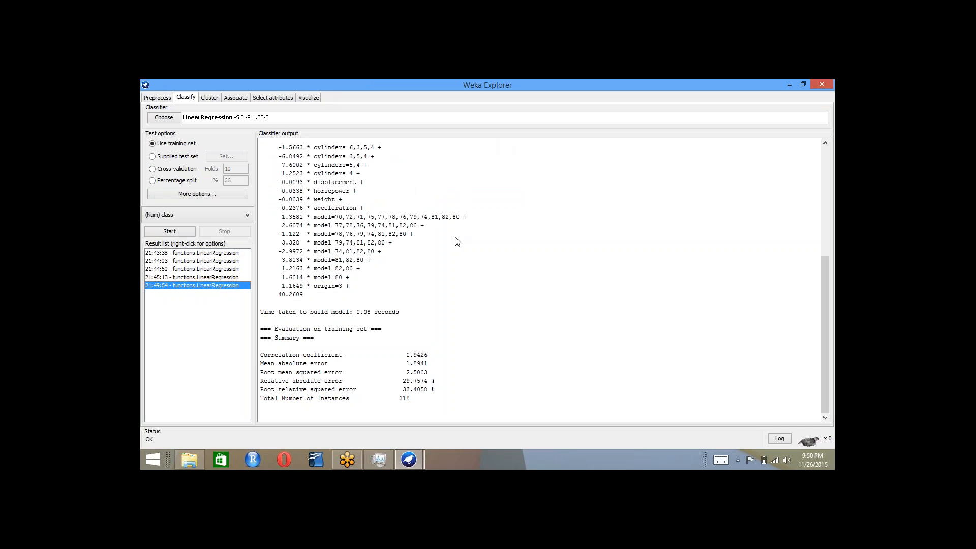
click(168, 99)
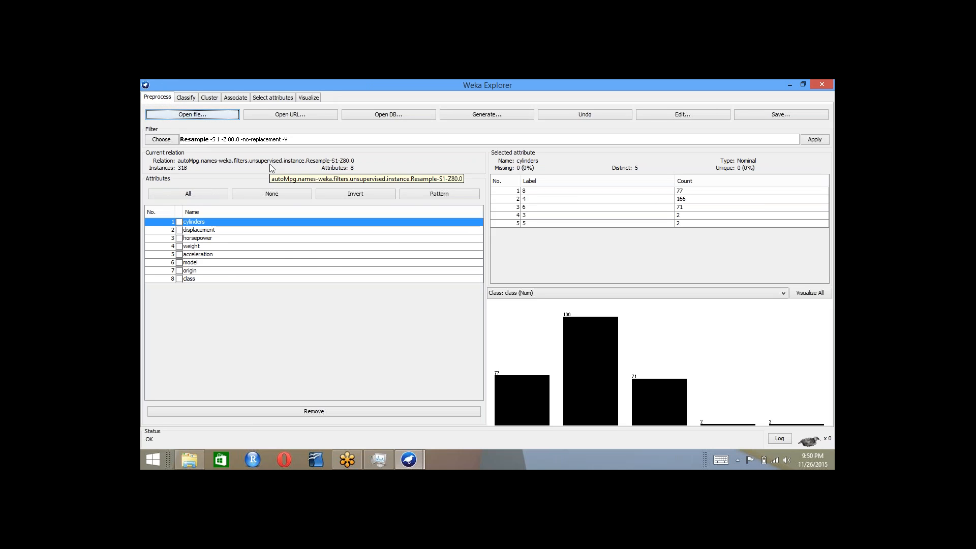
click(188, 98)
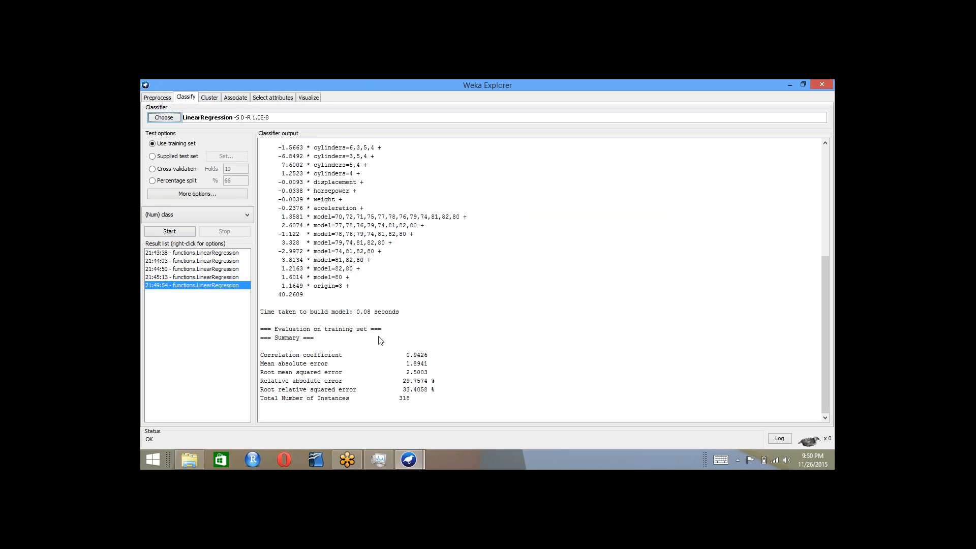
drag(418, 404, 250, 351)
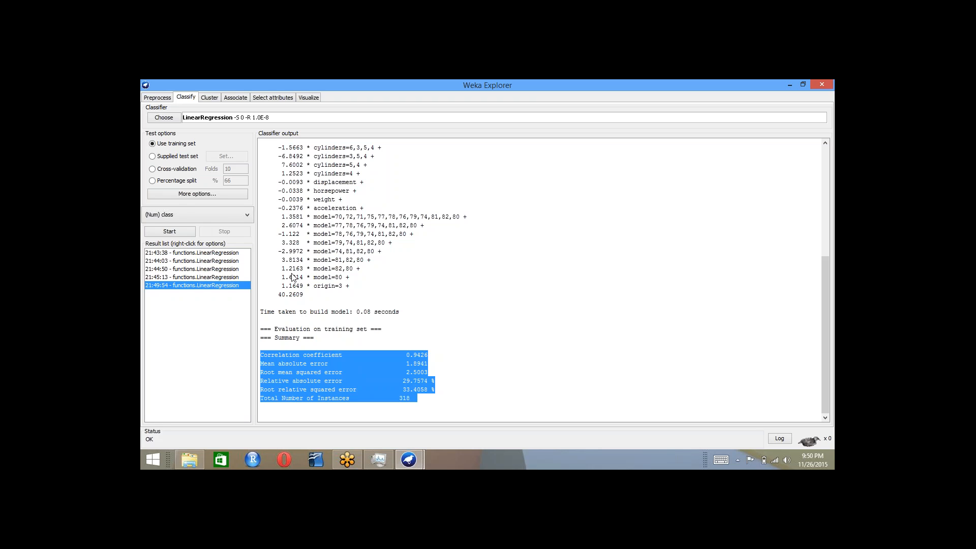
Supply autoMpg-test5 as the test set and run LinearRegression against it.
click(153, 157)
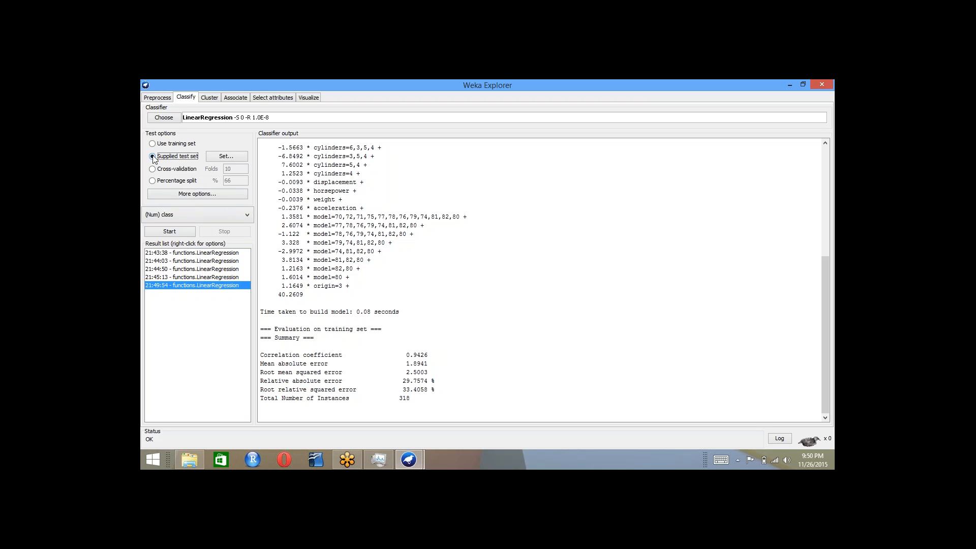
click(209, 156)
click(188, 120)
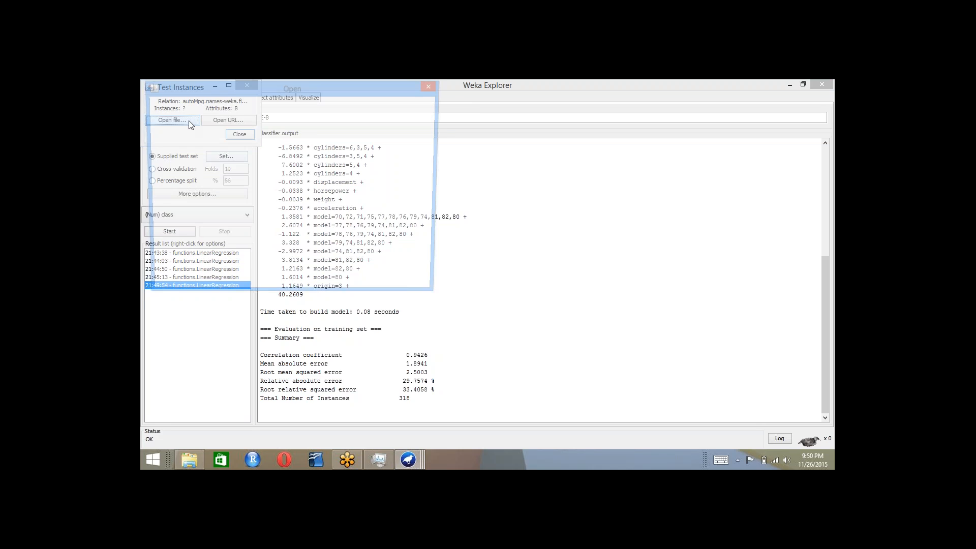
click(232, 220)
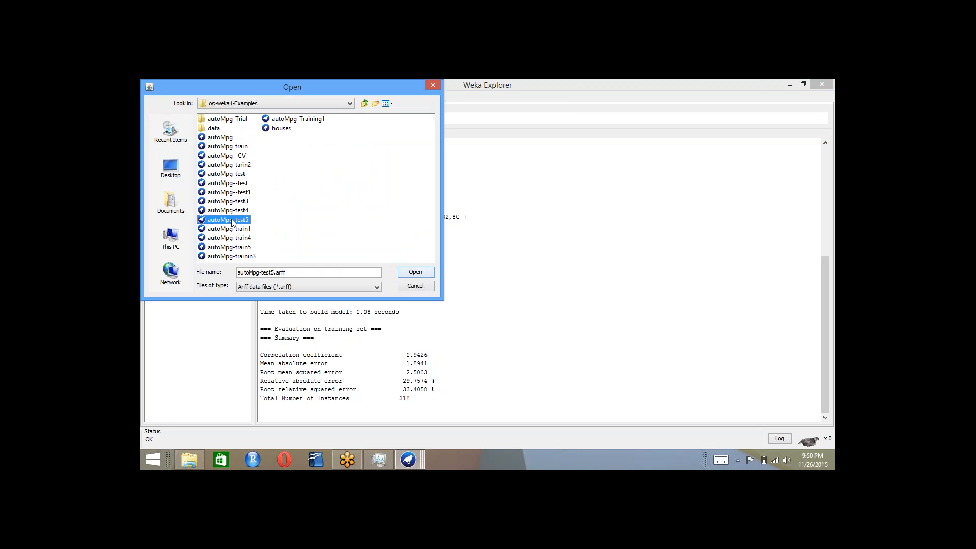
click(413, 274)
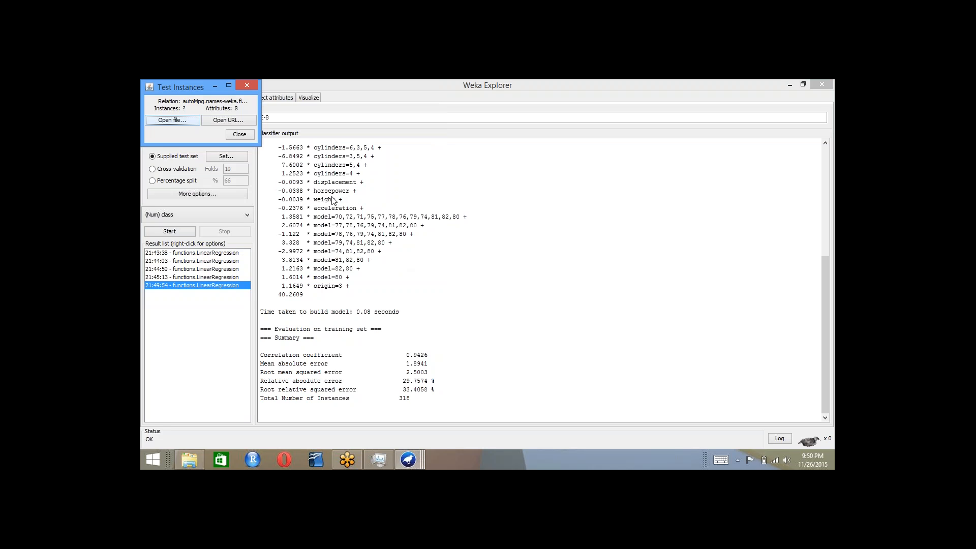
click(239, 135)
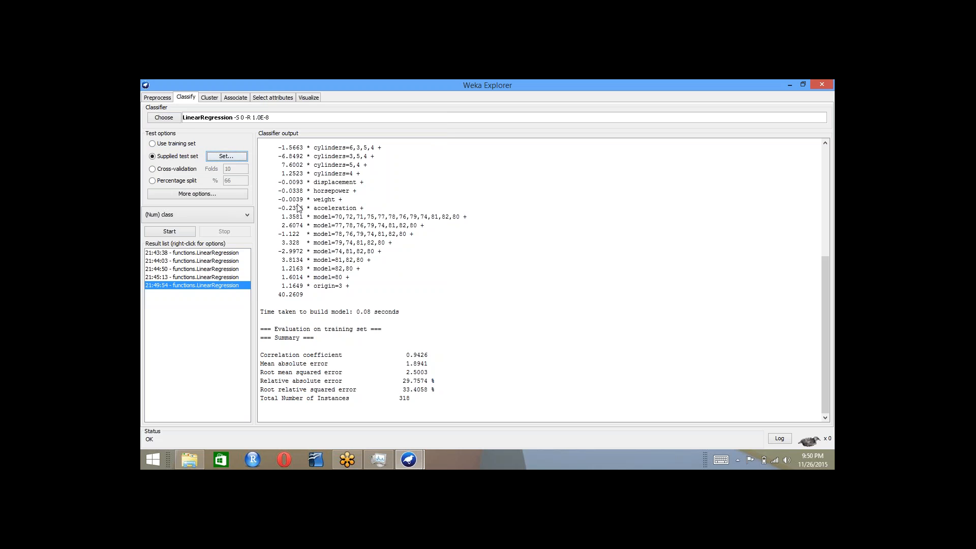
click(191, 232)
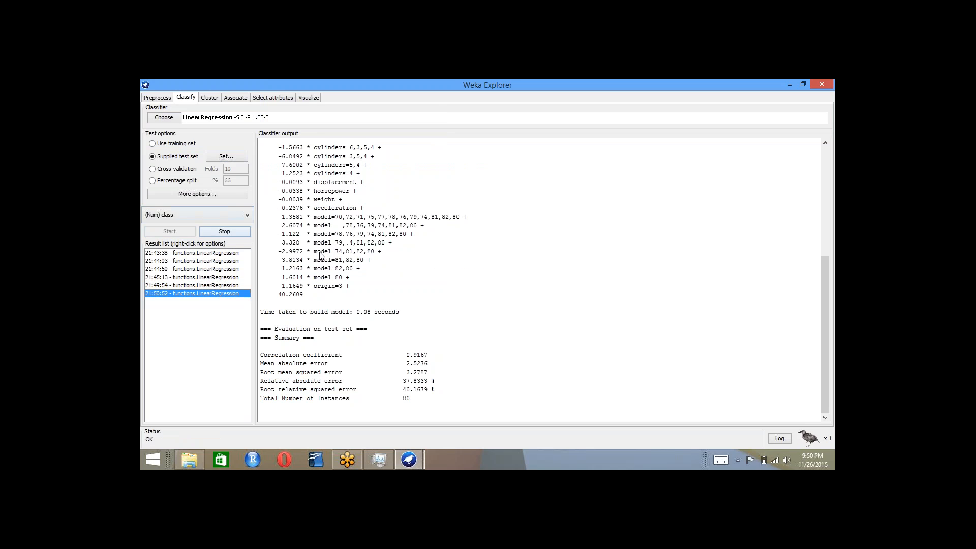
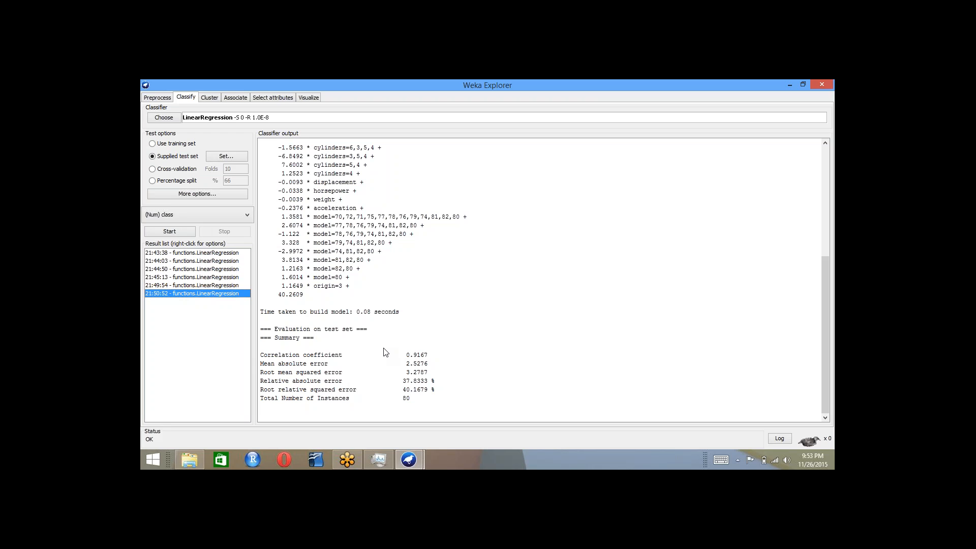
Compare the evaluation summaries of the last training-set and test-set LinearRegression runs, and dismiss the backup service pop-up.
click(205, 285)
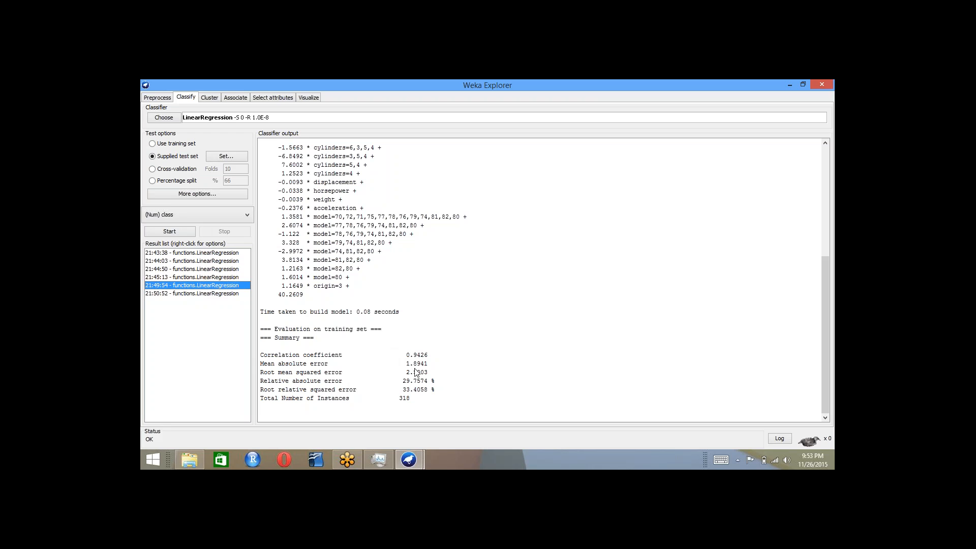
click(225, 295)
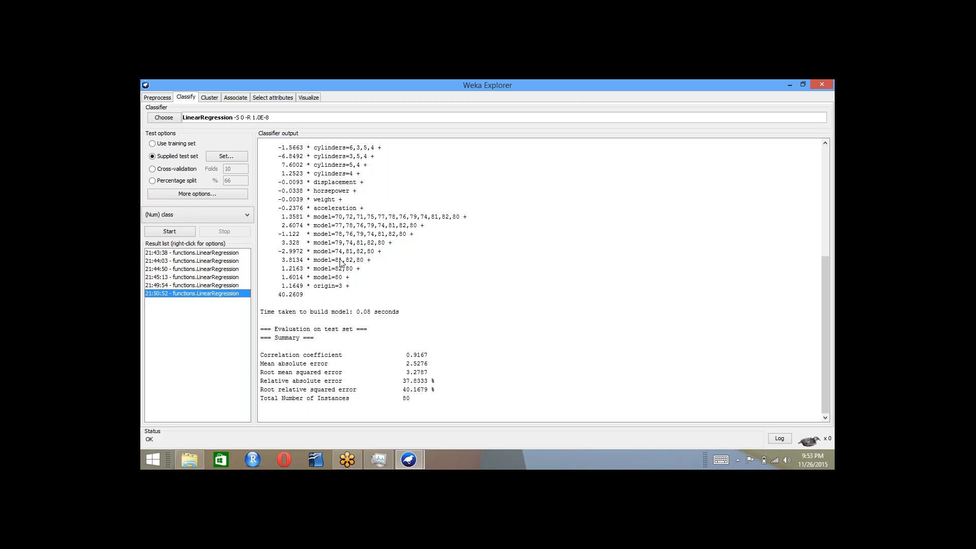
click(230, 286)
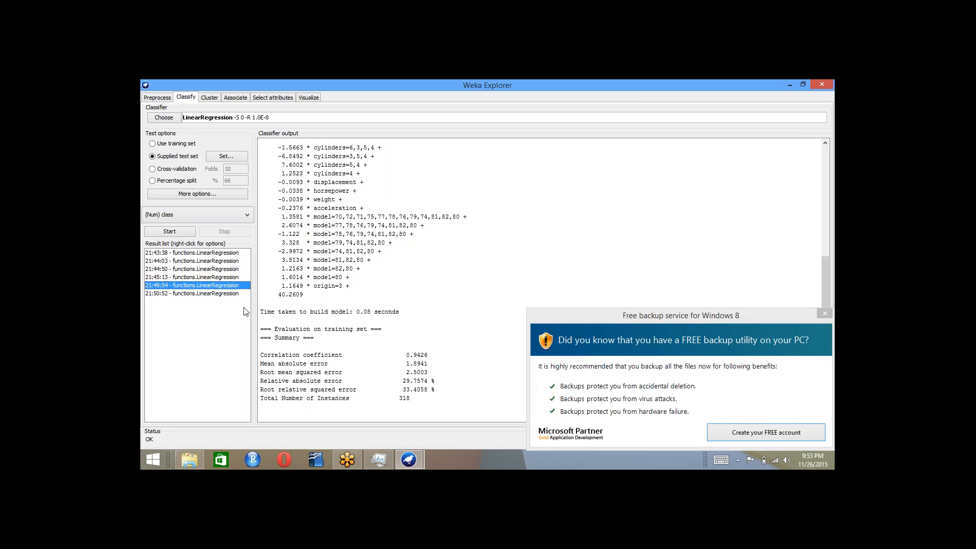
click(824, 314)
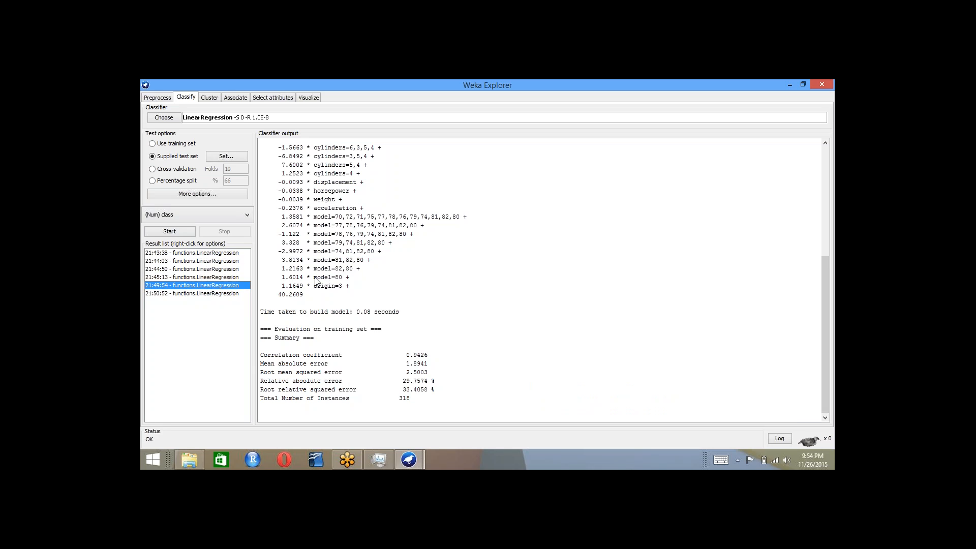
Examine the regression equation in the output of the 21:49:54 training-set run.
click(239, 293)
click(236, 287)
drag(304, 296, 261, 166)
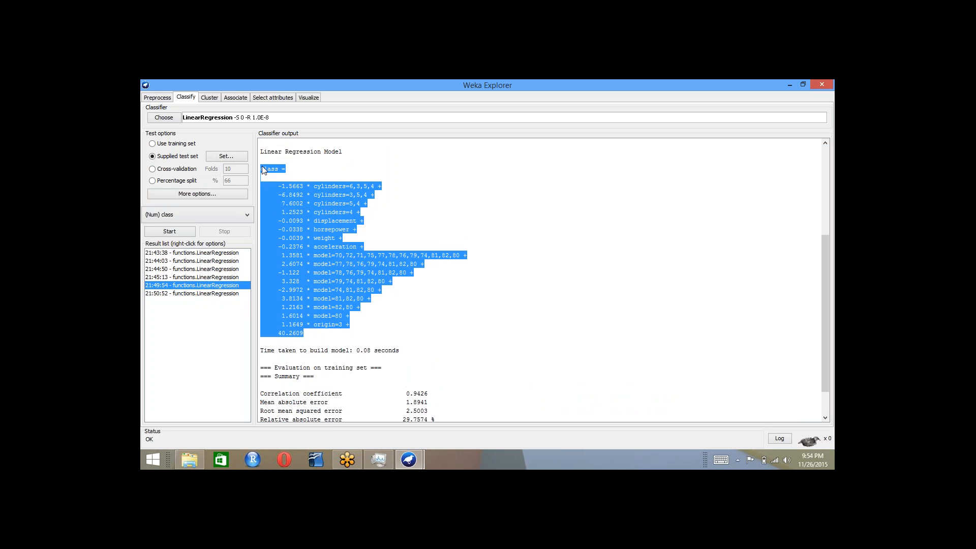
Try to save the 21:49:54 LinearRegression model as autompgfirst in the Weka-3-6 folder.
click(230, 286)
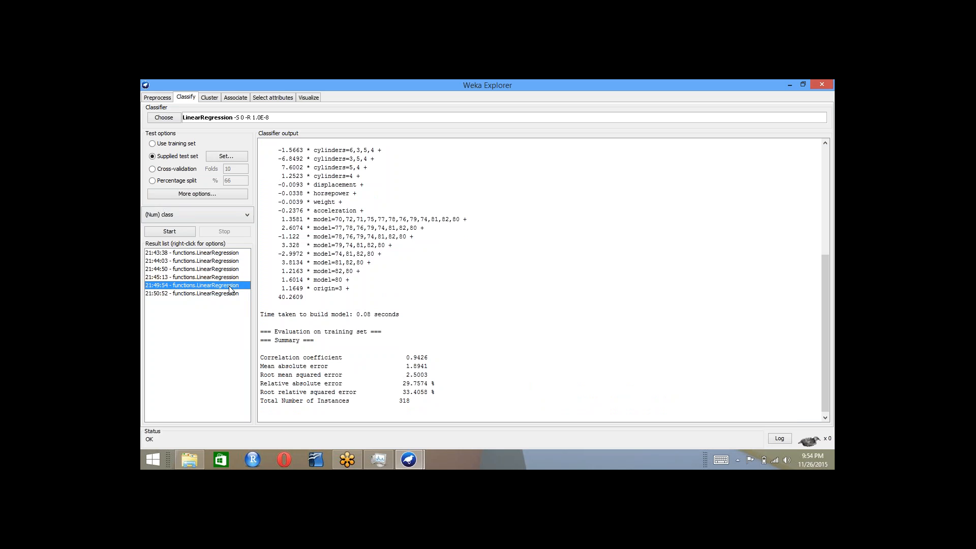
right_click(230, 289)
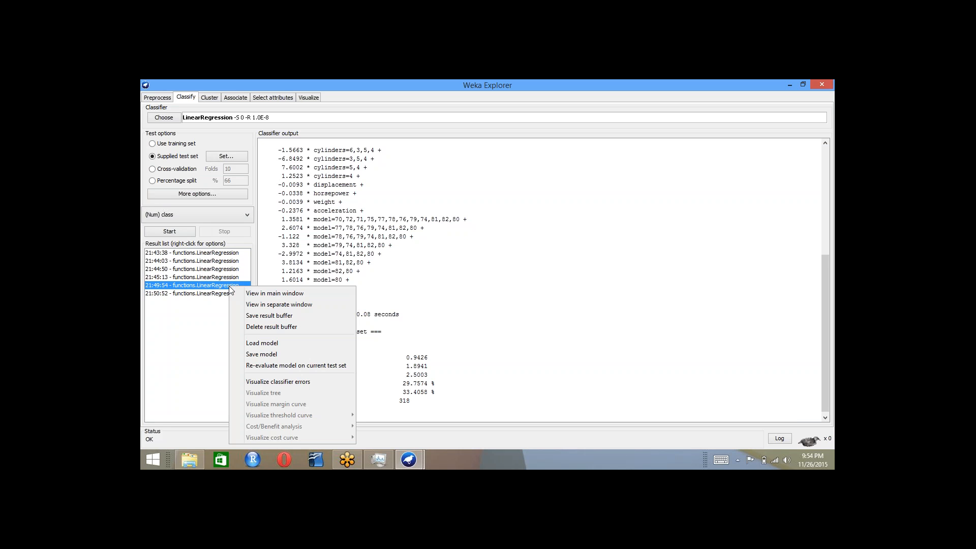
click(271, 356)
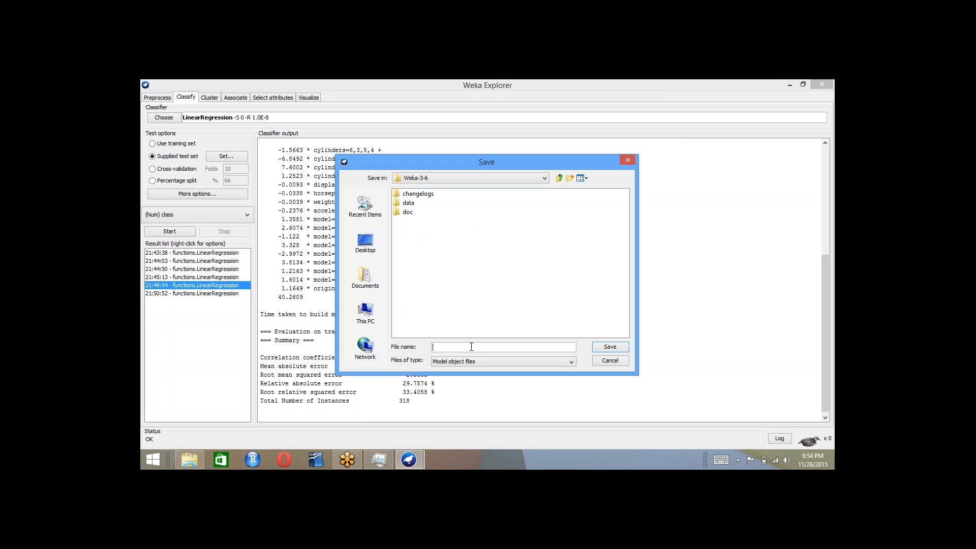
text(autompgfirst)
drag(493, 164, 358, 144)
click(475, 327)
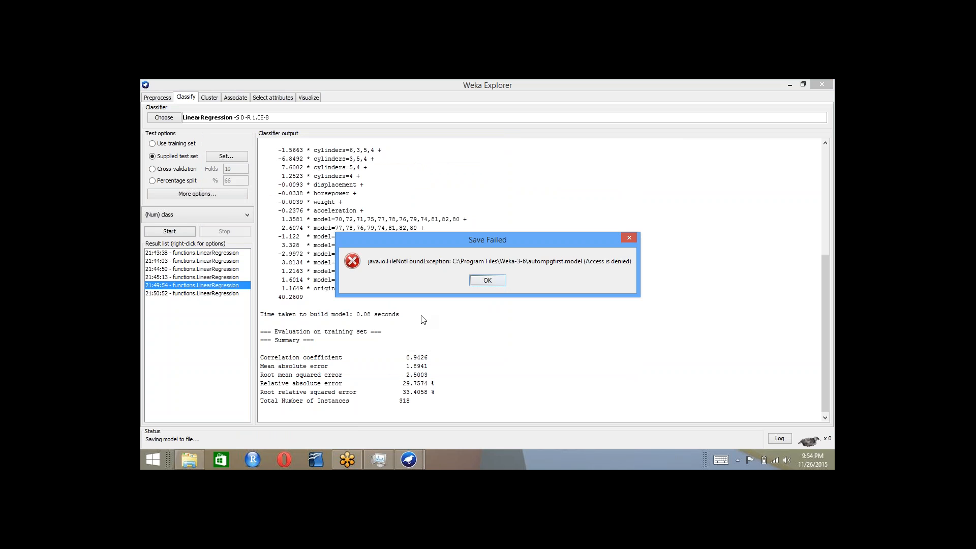
click(481, 280)
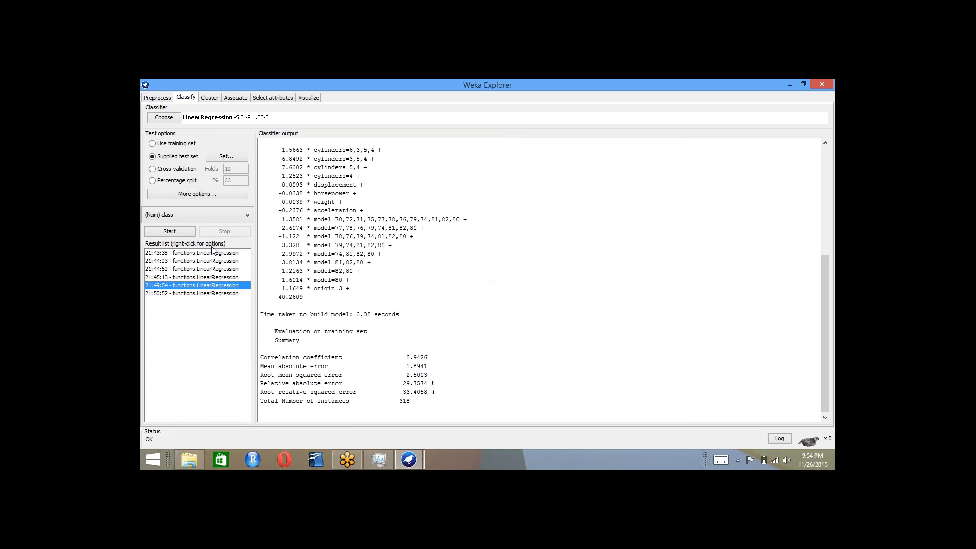
Save the model of the 21:49:54 run to the Desktop as autompgfirst.
right_click(184, 289)
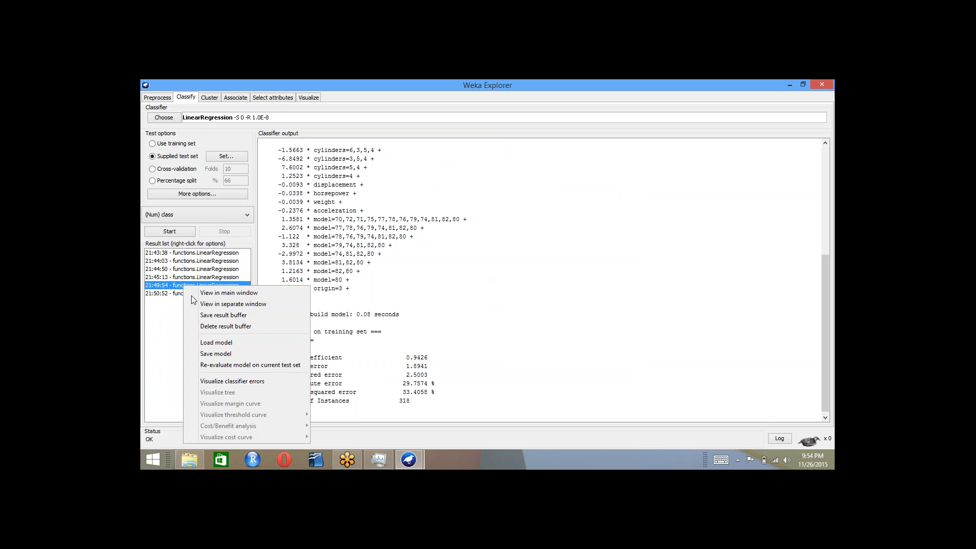
click(224, 353)
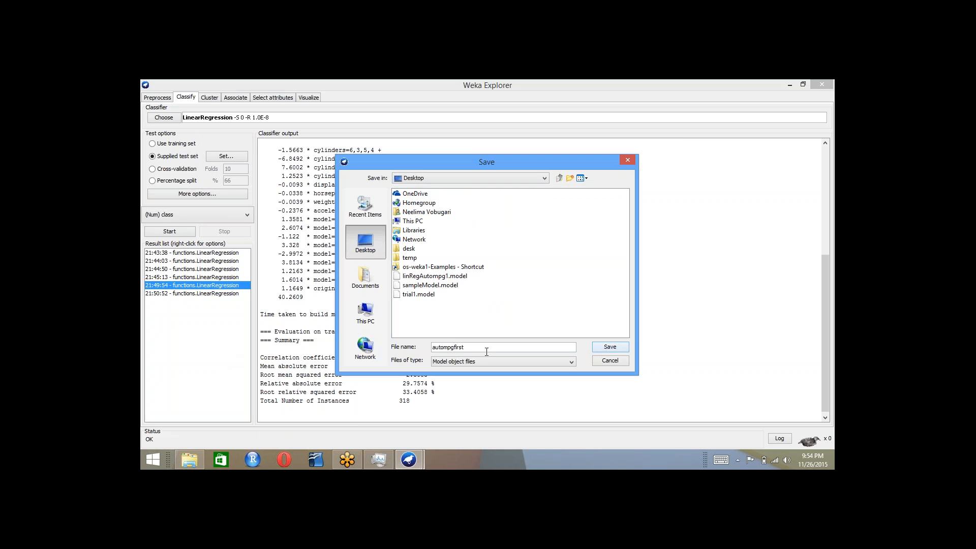
drag(463, 166, 335, 142)
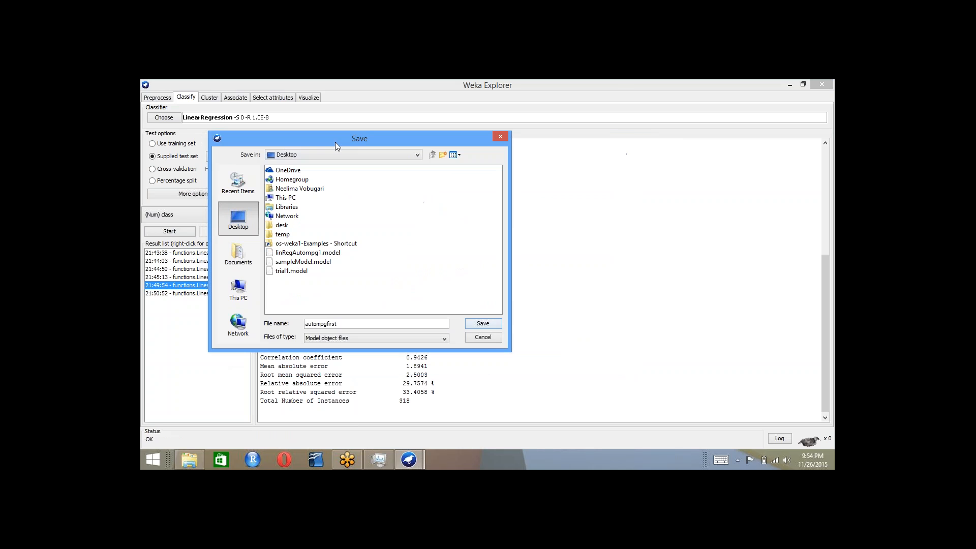
click(483, 325)
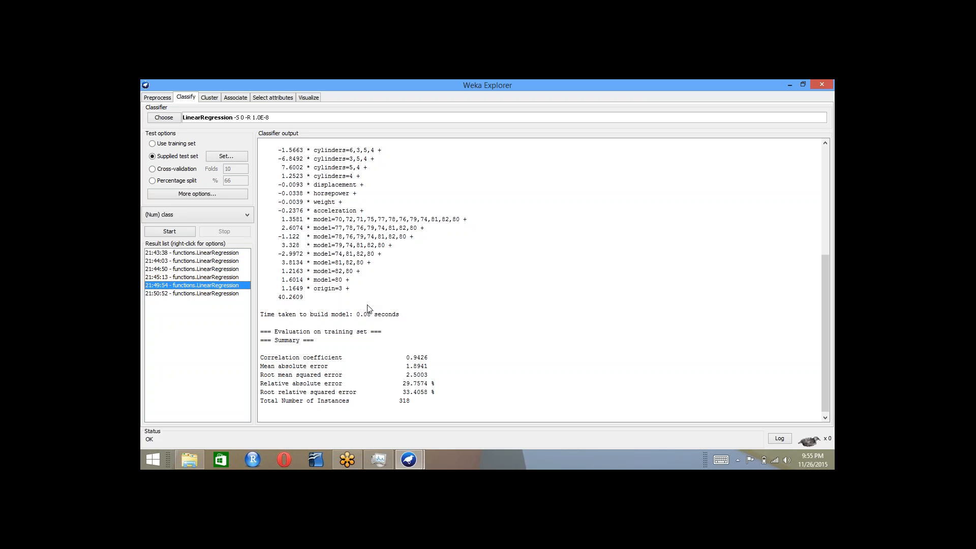
Delete the 21:43:38 LinearRegression run from the result list.
right_click(222, 312)
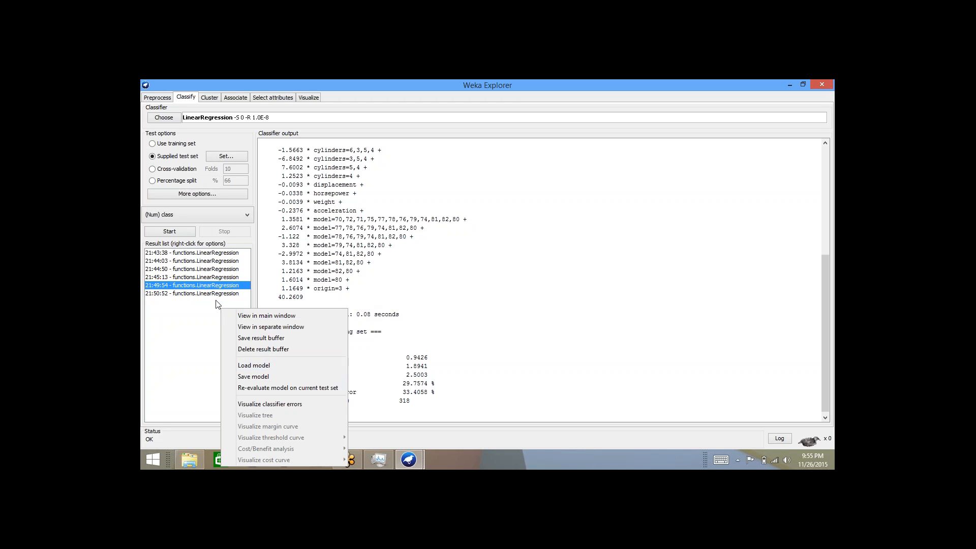
click(245, 300)
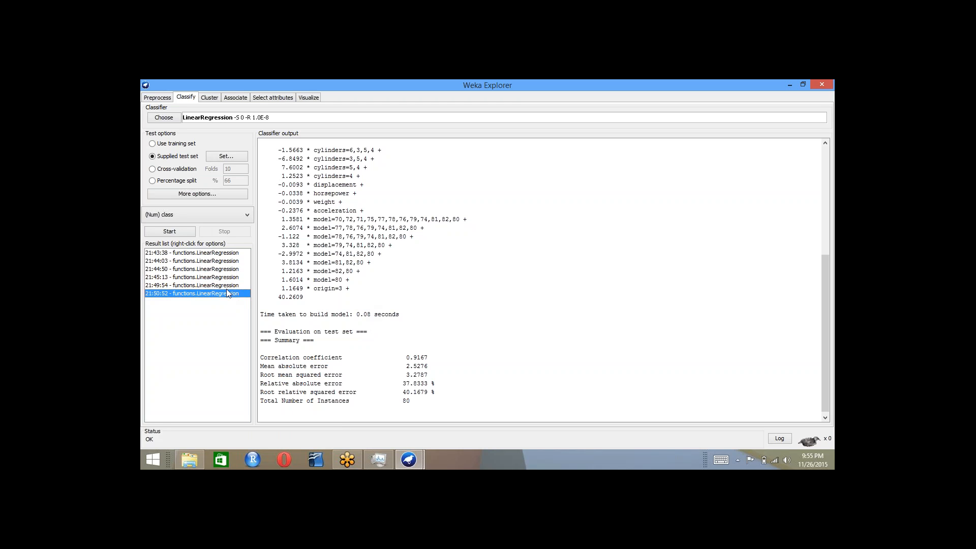
click(176, 254)
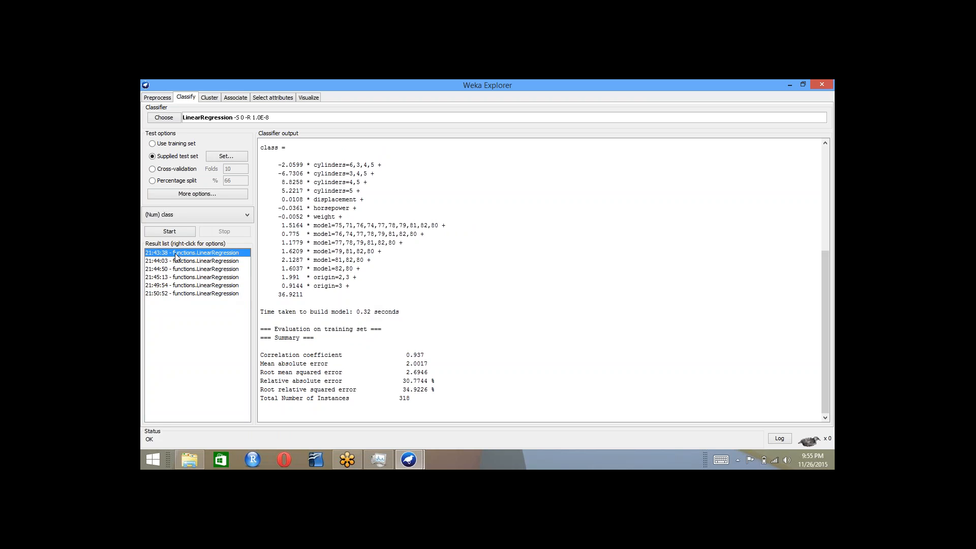
key(Delete)
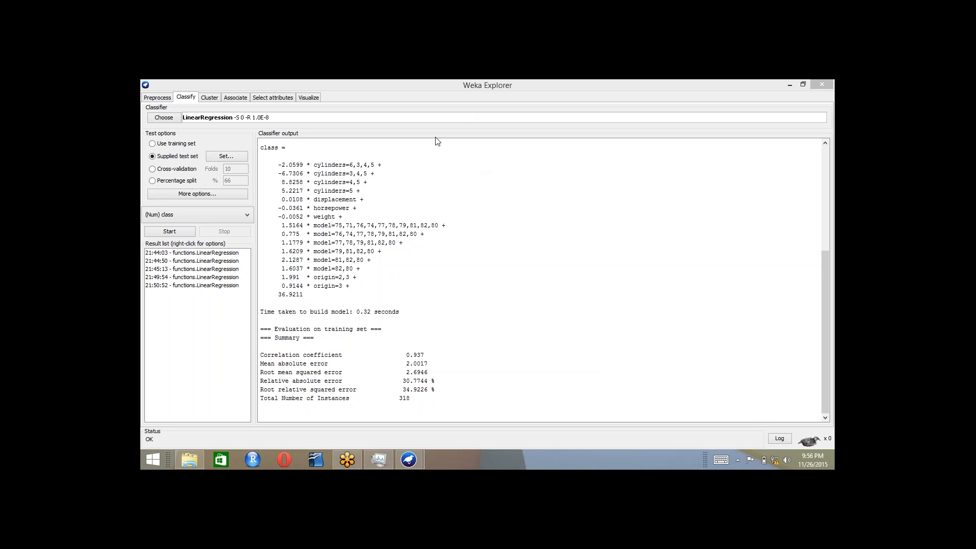
click(430, 273)
Save the 21:49:54 training-set model to the Desktop under the file name autompgsec.
click(218, 279)
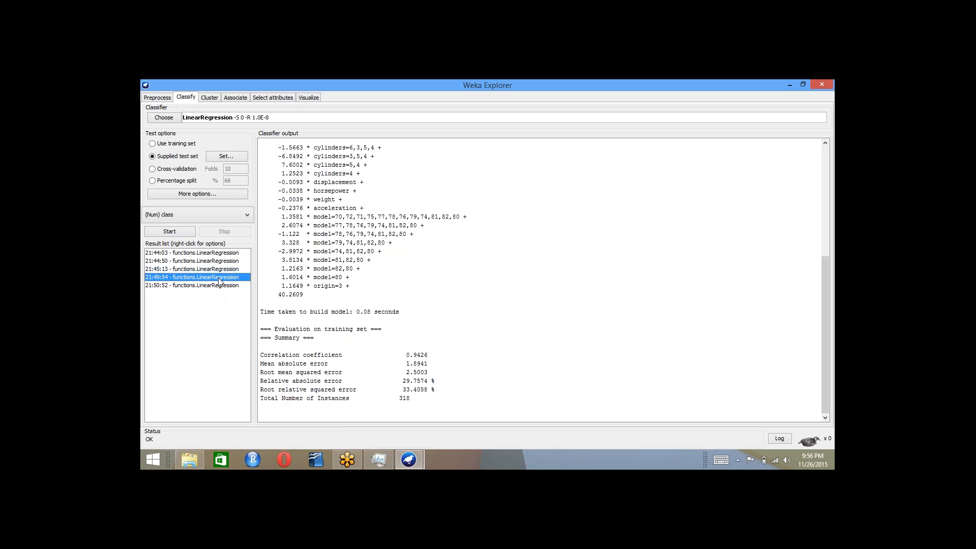
right_click(219, 280)
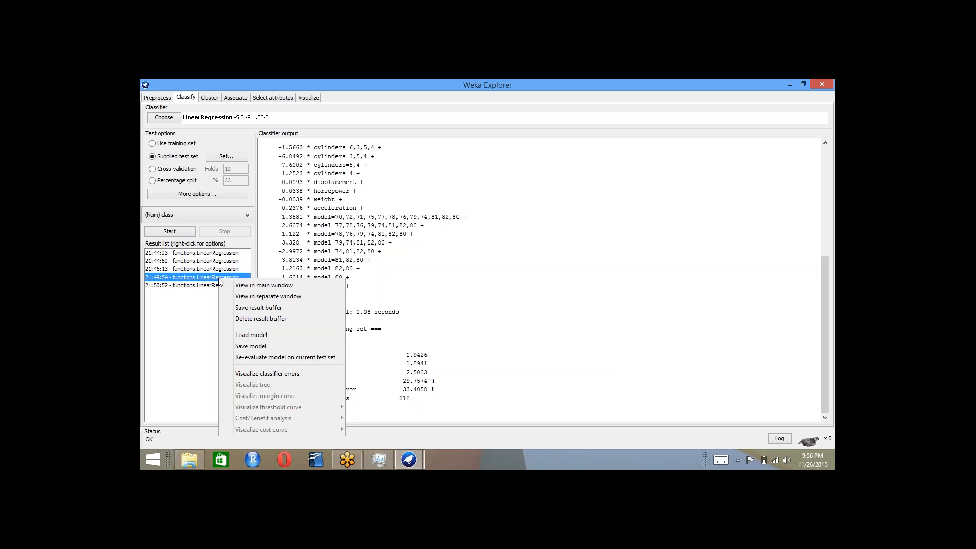
click(261, 346)
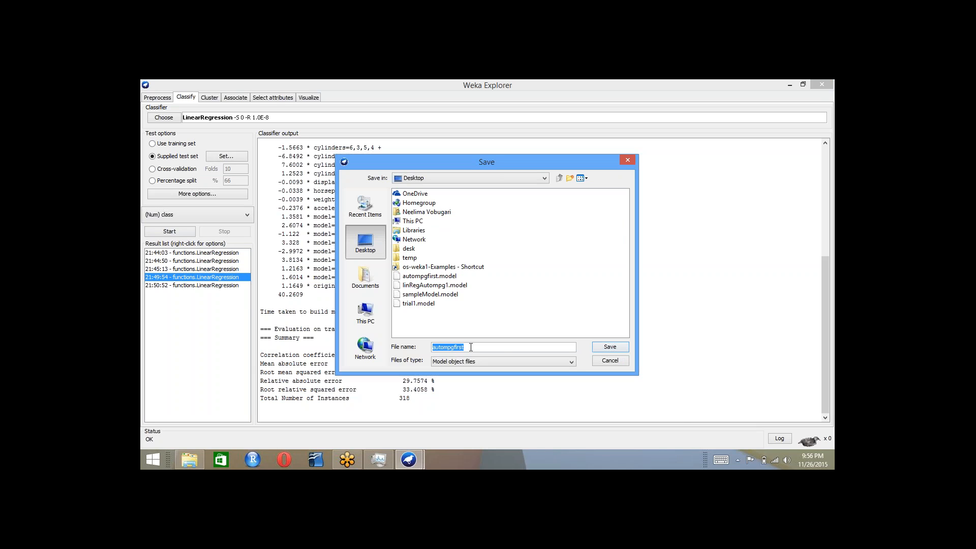
click(482, 348)
key(BackSpace)
key(BackSpace)
key(BackSpace)
key(BackSpace)
key(BackSpace)
drag(397, 161, 270, 153)
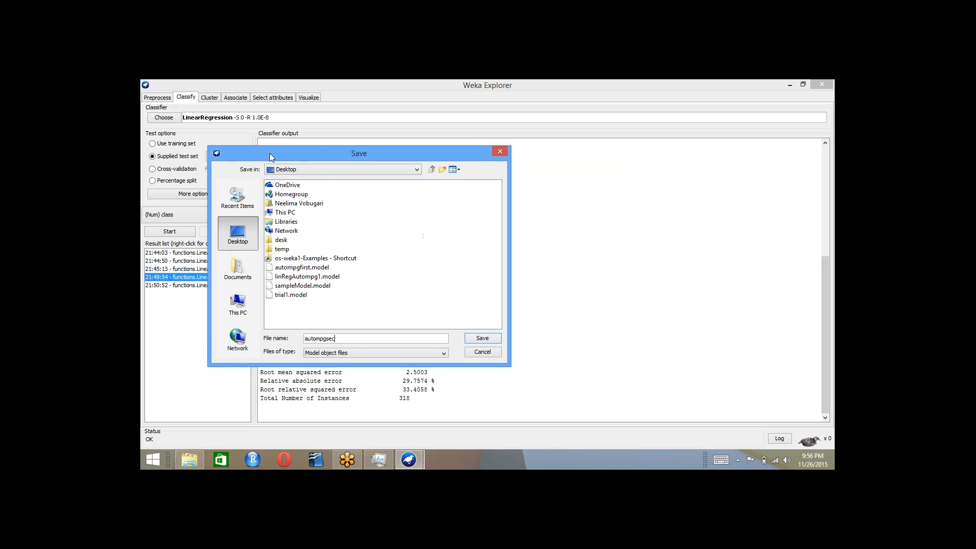
click(481, 339)
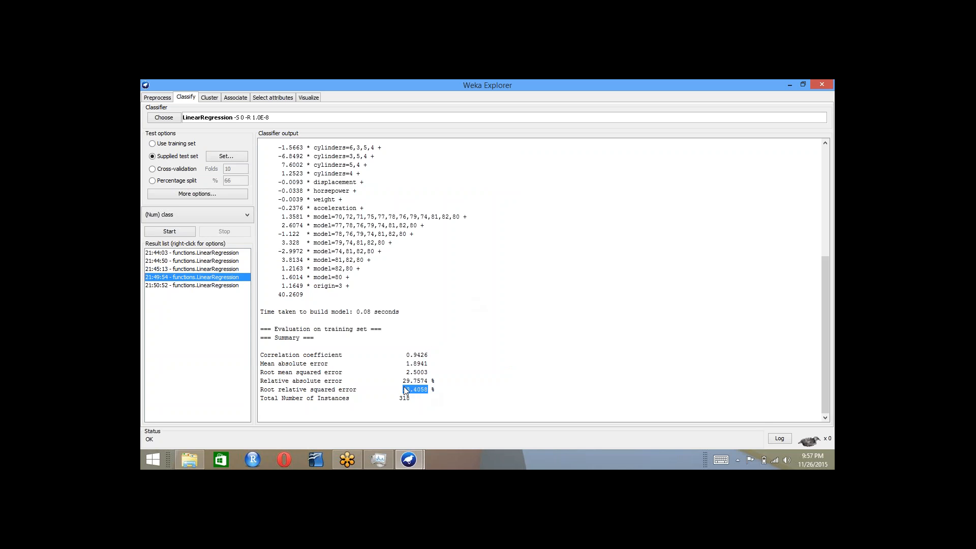
Compare the last training-set and test-set summaries, and run LinearRegression with 10-fold cross-validation on the loaded training data.
click(207, 286)
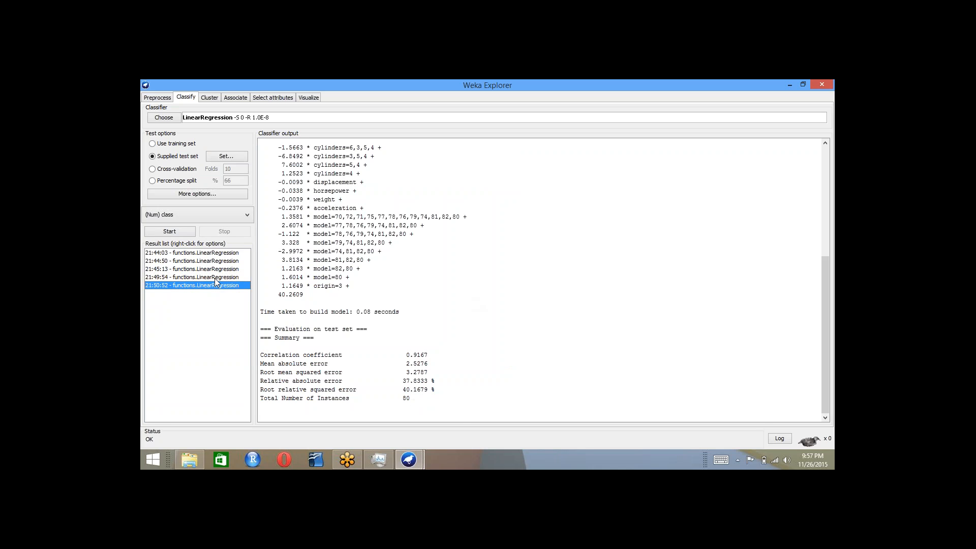
click(215, 277)
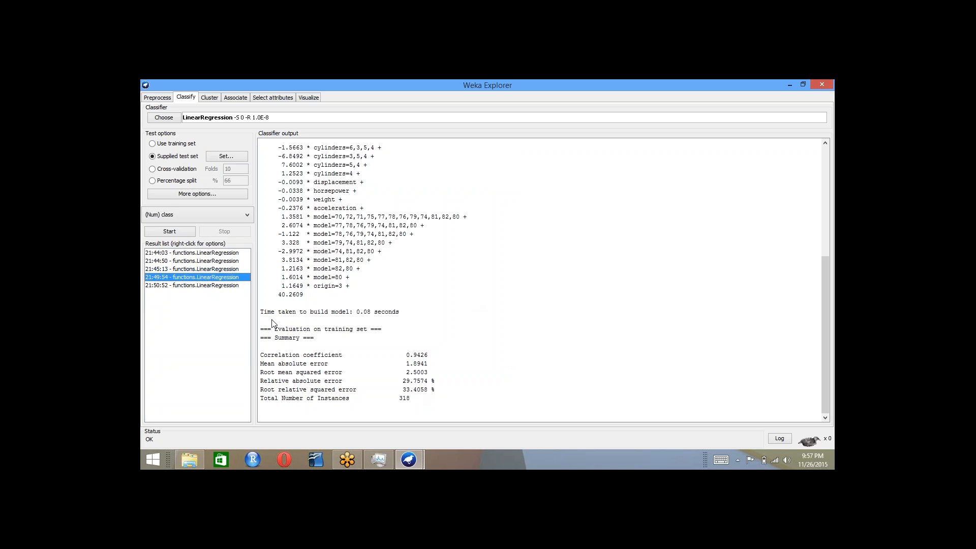
click(206, 287)
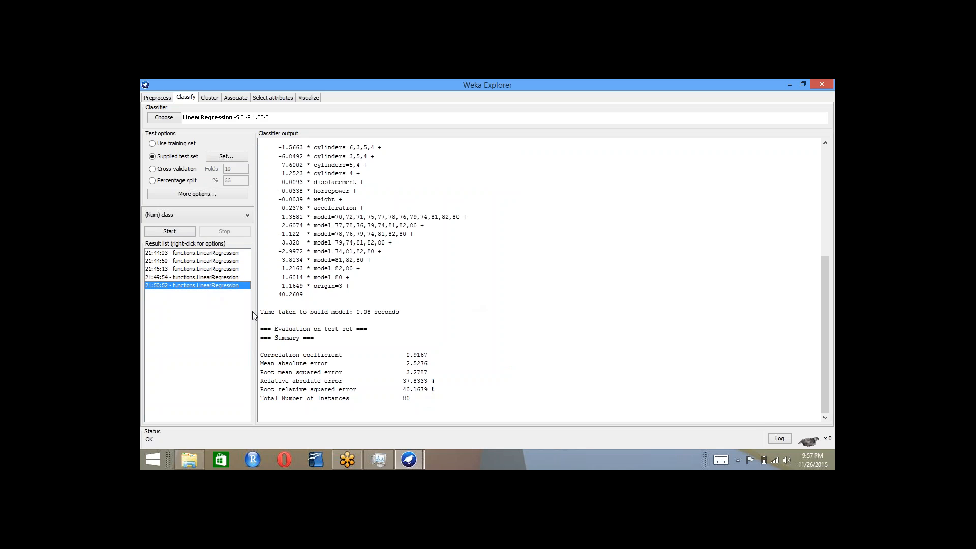
click(152, 170)
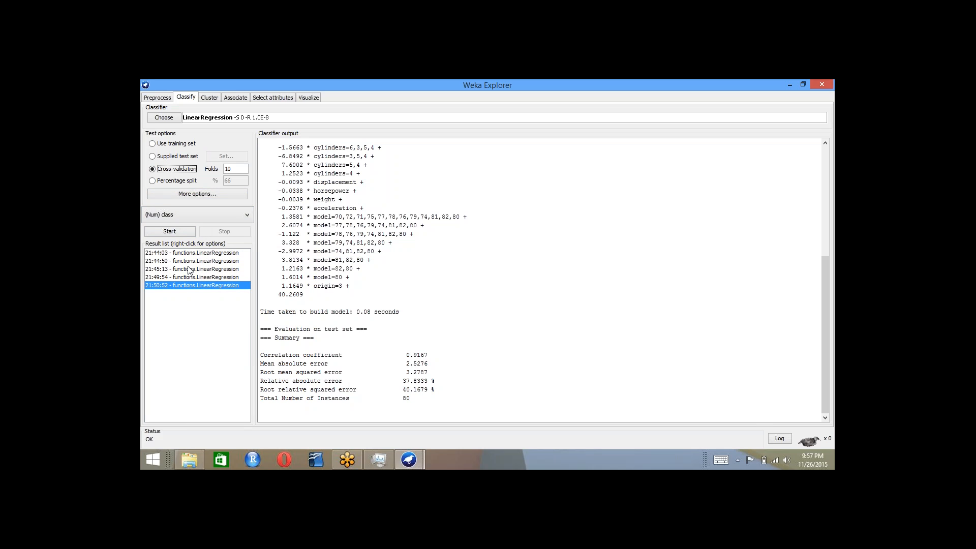
click(184, 233)
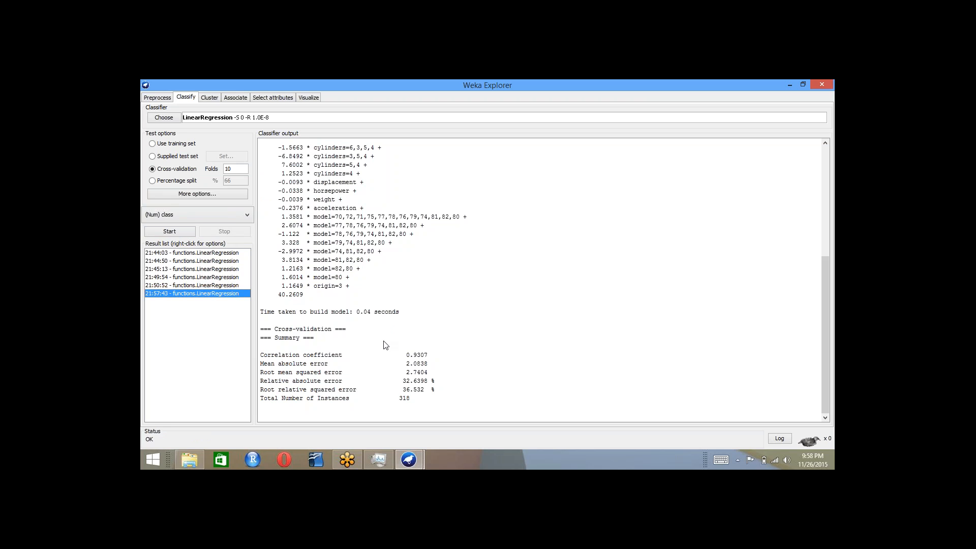
Load the full autoMpg.arff dataset from the os-weka1-Examples folder.
click(159, 98)
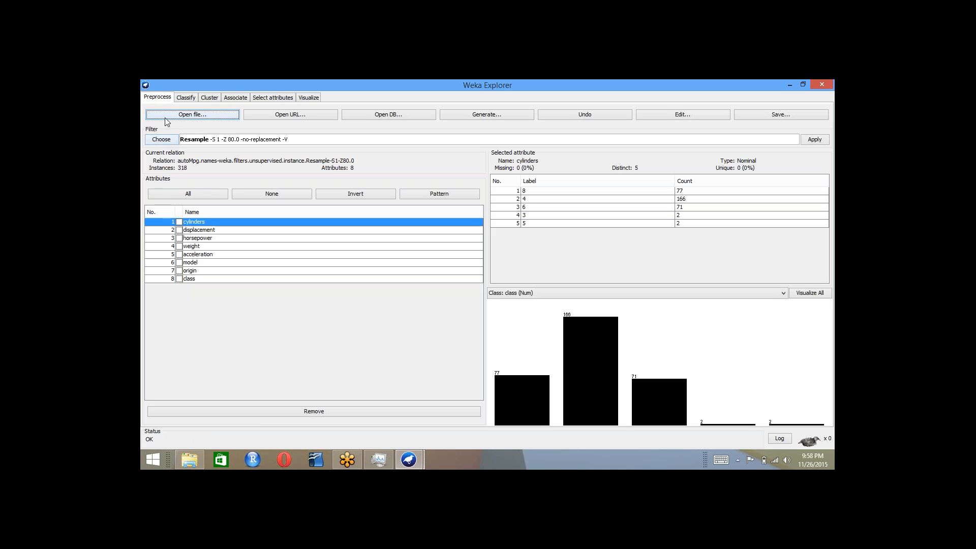
click(168, 116)
click(409, 212)
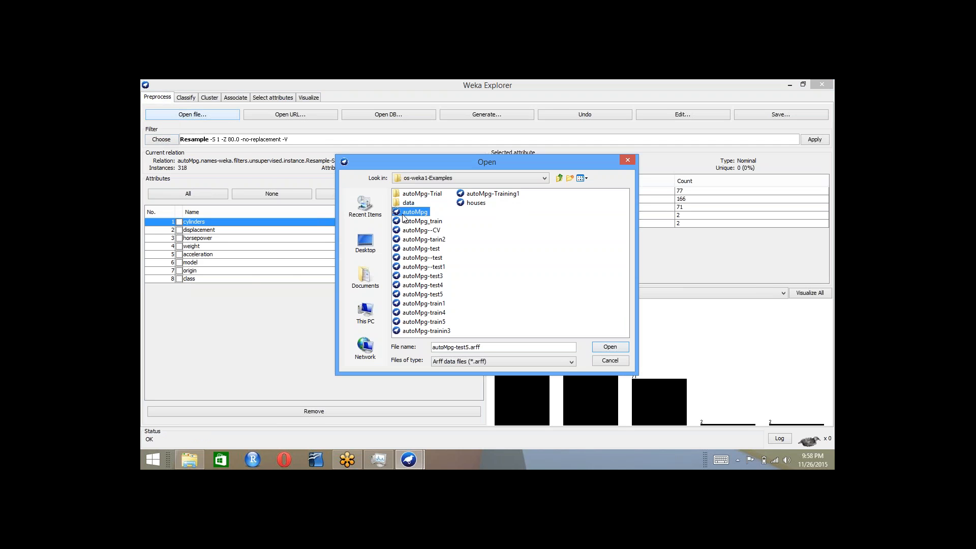
drag(354, 164, 208, 164)
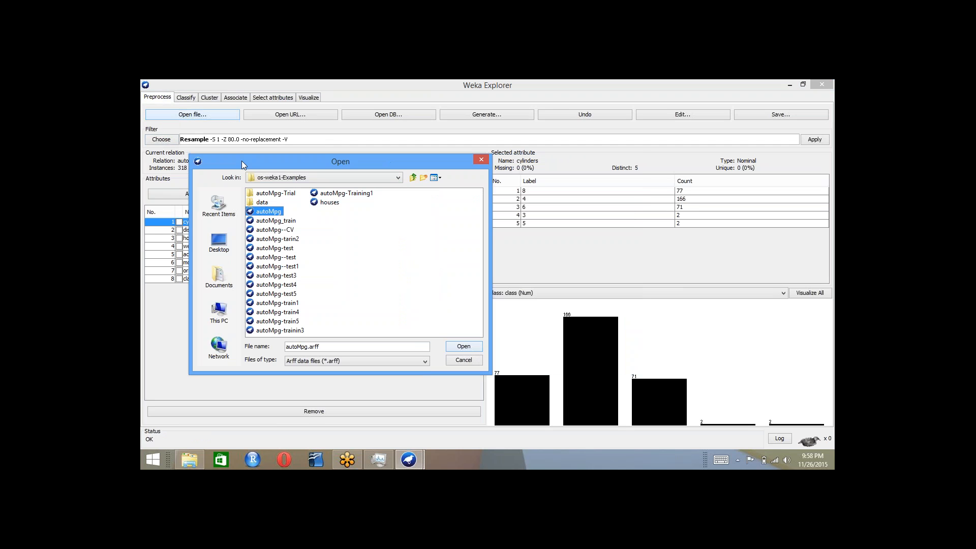
click(465, 347)
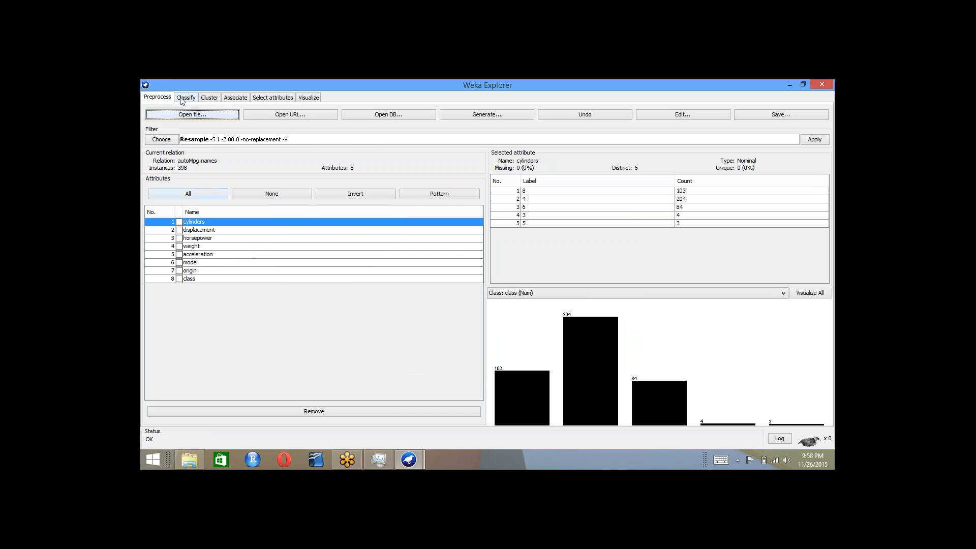
Run LinearRegression on the full autoMpg dataset with 10-fold cross-validation.
click(184, 98)
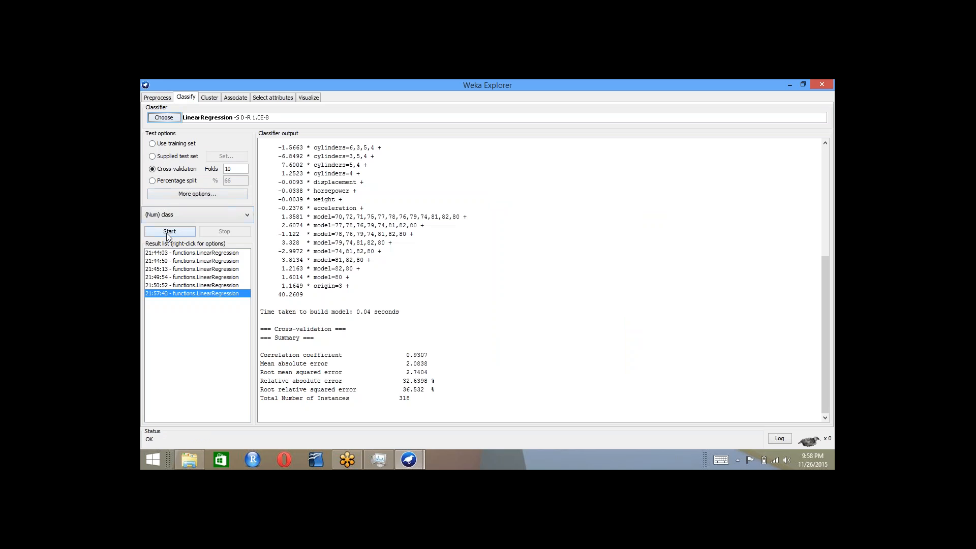
click(163, 99)
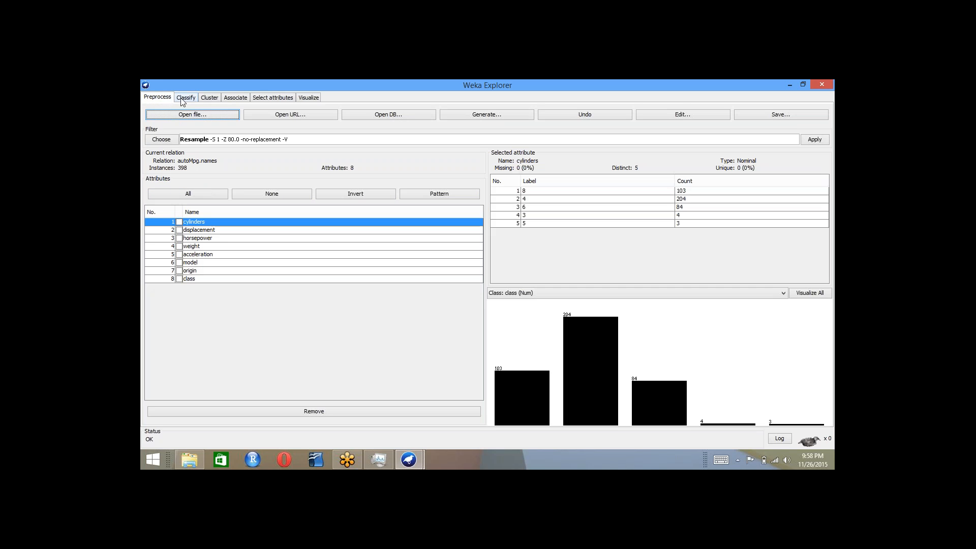
click(185, 98)
click(162, 232)
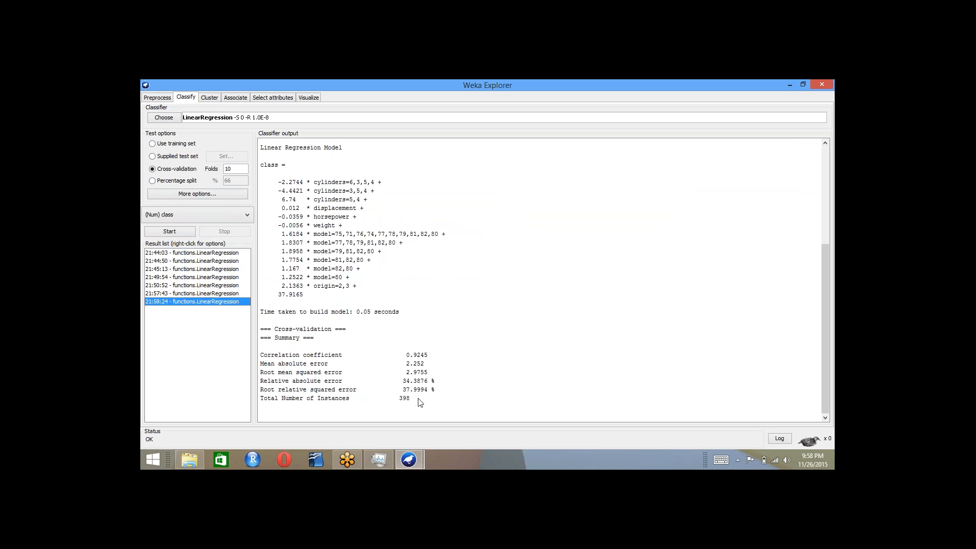
click(624, 361)
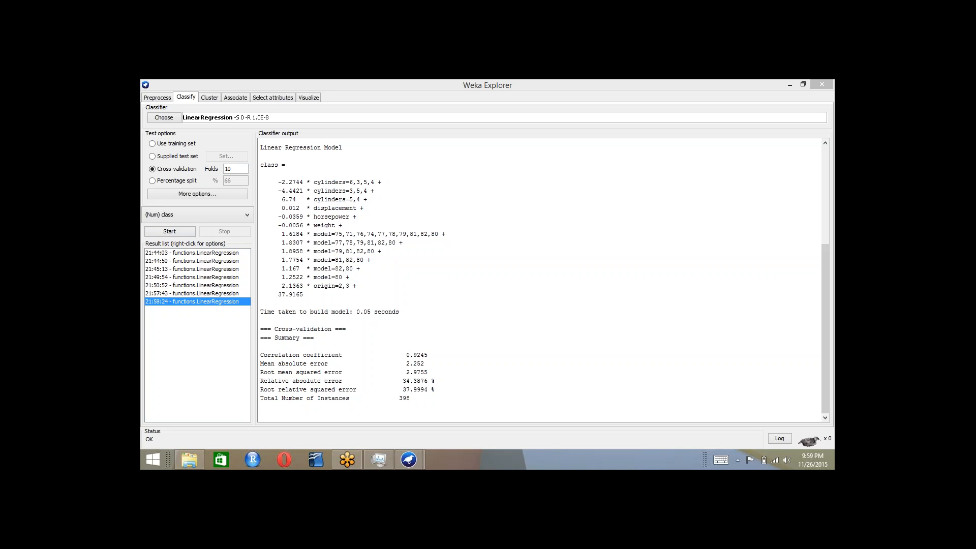
Evaluate LinearRegression on the full dataset using a percentage split of 80%.
click(157, 181)
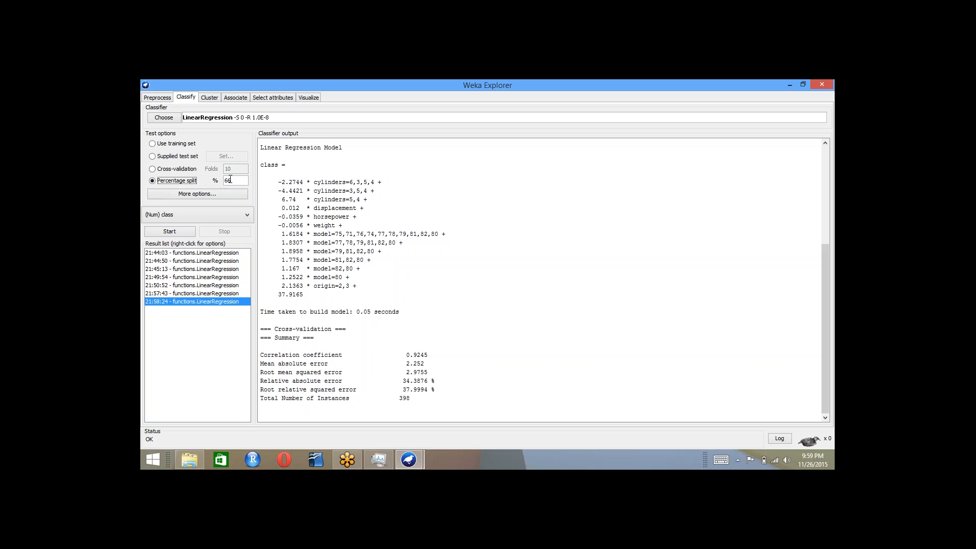
drag(230, 180, 223, 181)
double_click(229, 182)
text(80)
click(186, 232)
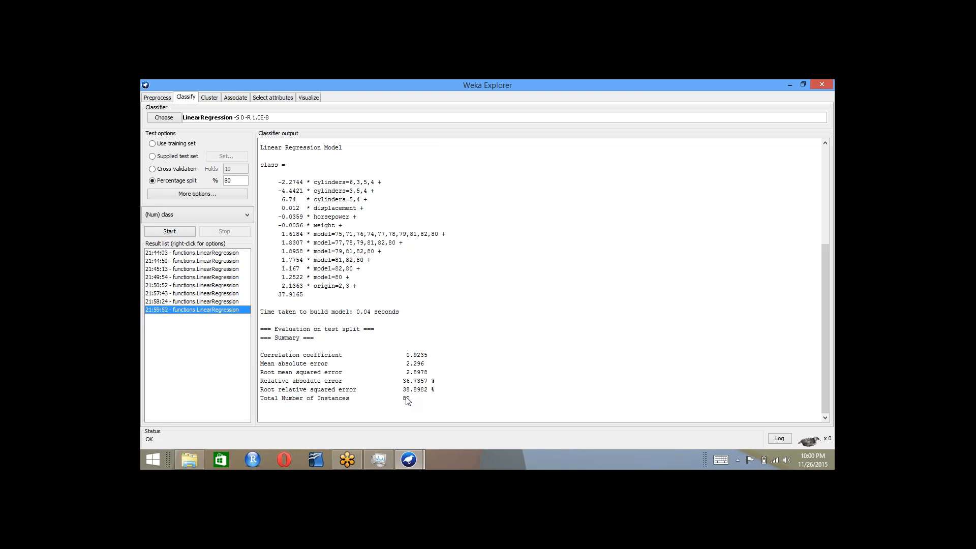
Run LinearRegression again with cross-validation set to 20 folds.
click(165, 171)
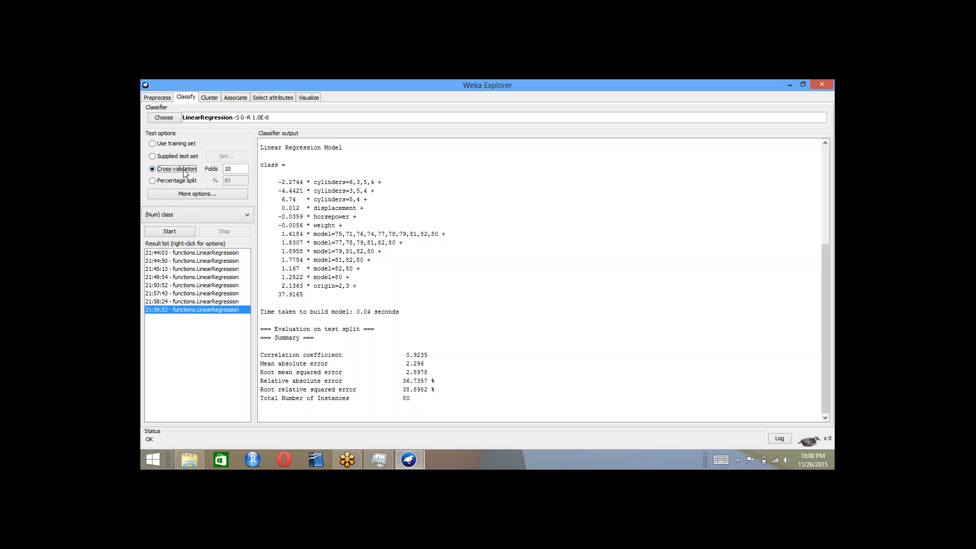
double_click(227, 170)
text(20)
click(178, 232)
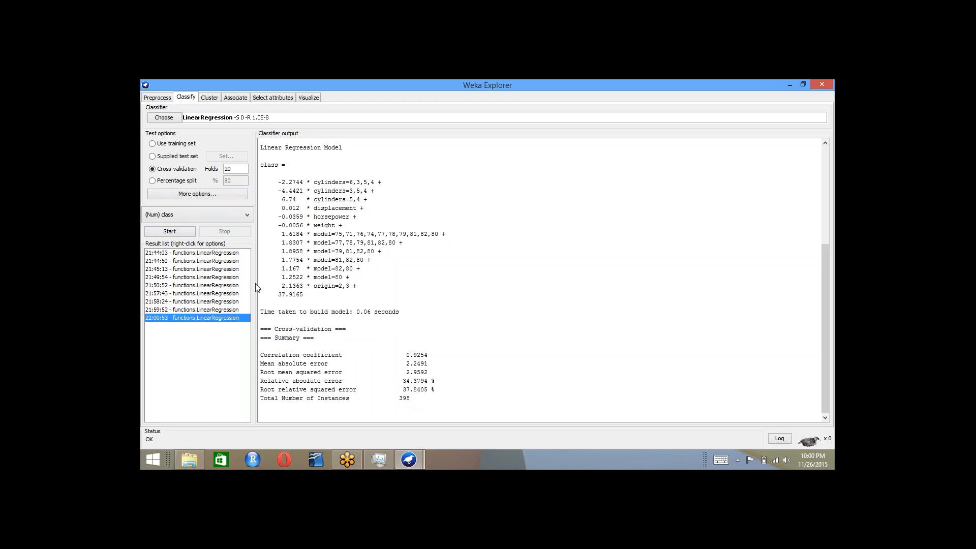